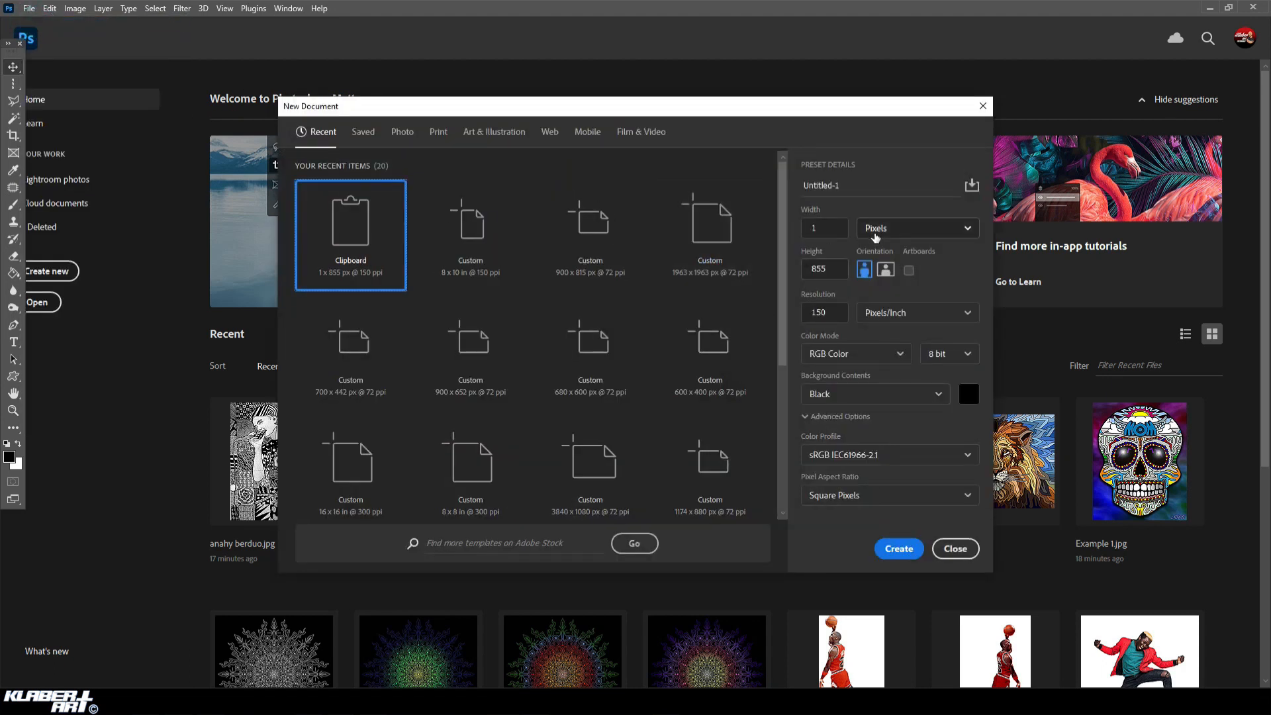
Set the new document's size to 8 inches wide by 10 inches high, with a resolution of 150 pixels/inch.
click(878, 230)
click(890, 277)
click(840, 229)
drag(839, 228, 800, 225)
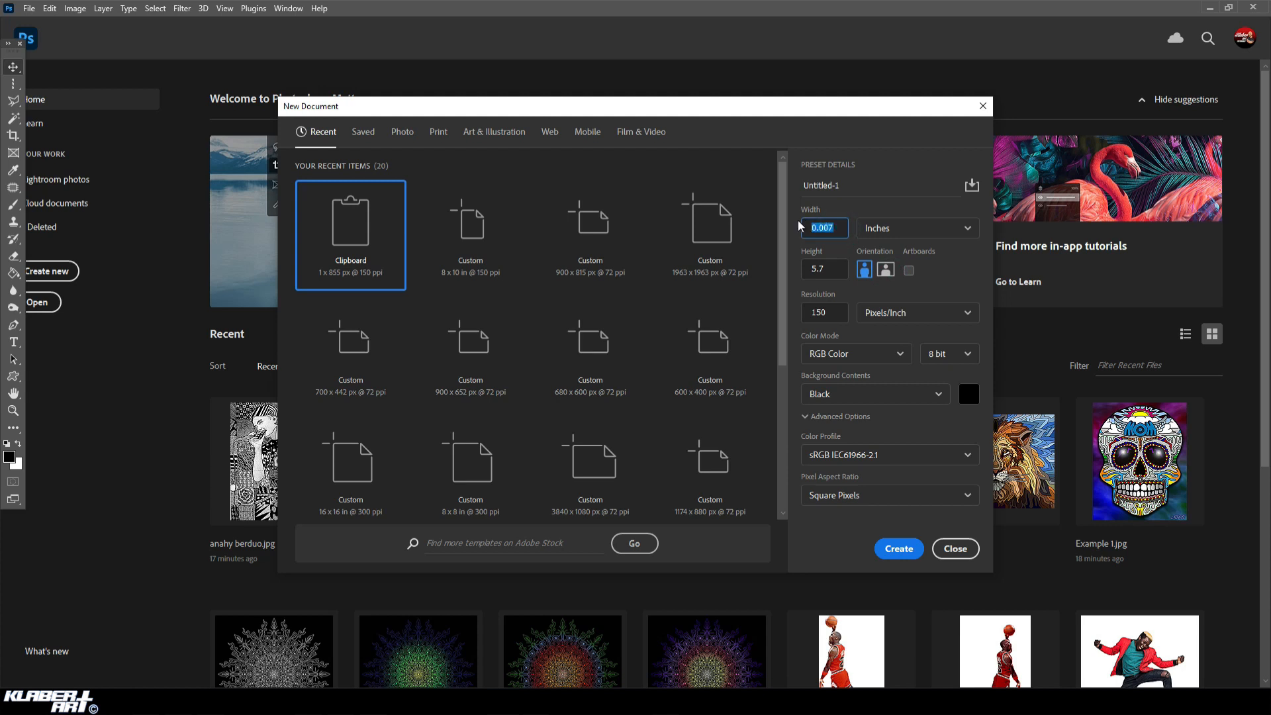
text(8)
key(Tab)
text(10)
click(834, 318)
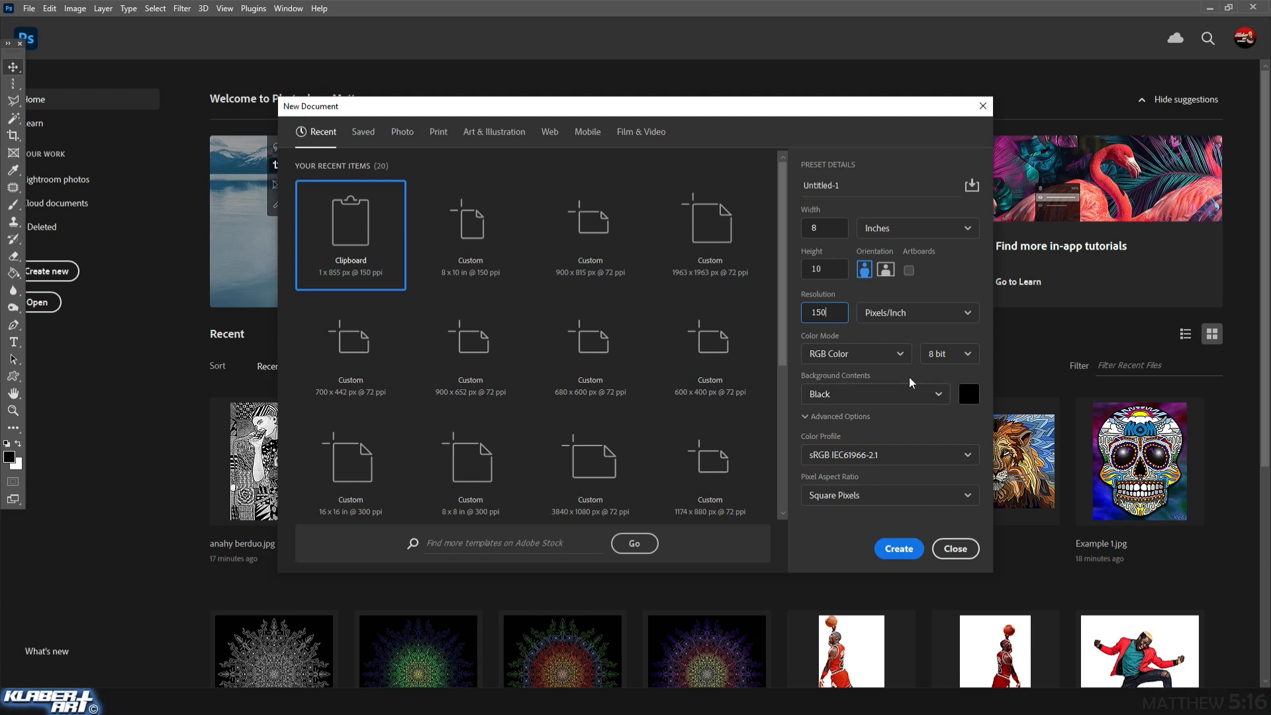
click(970, 396)
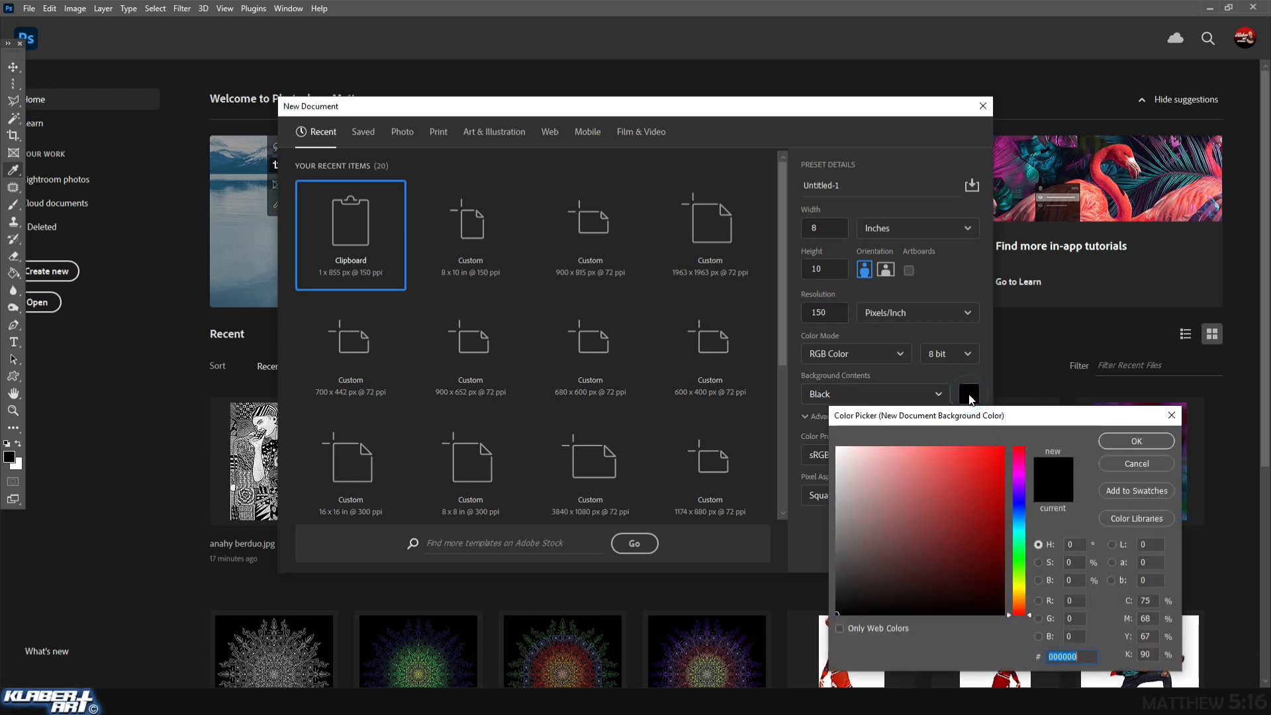
text(ff0000)
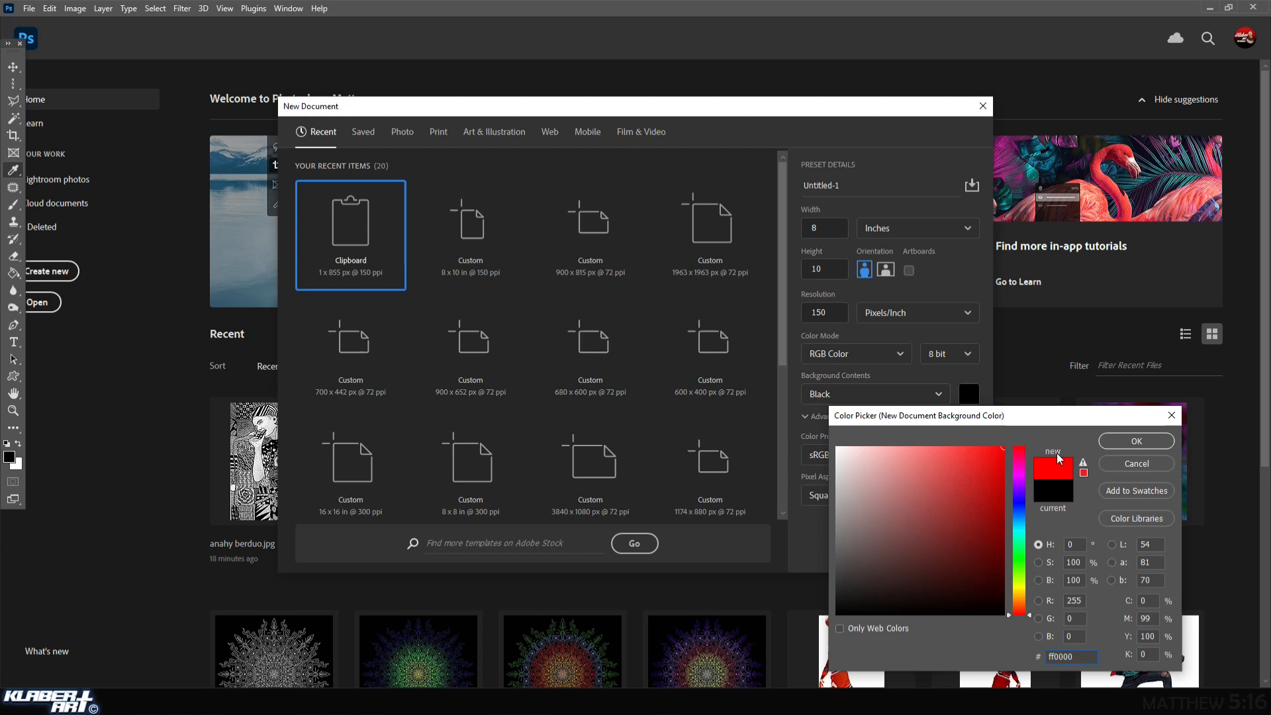
mouse_move(1019, 596)
mouse_down()
mouse_move(1019, 515)
mouse_move(1031, 583)
mouse_up()
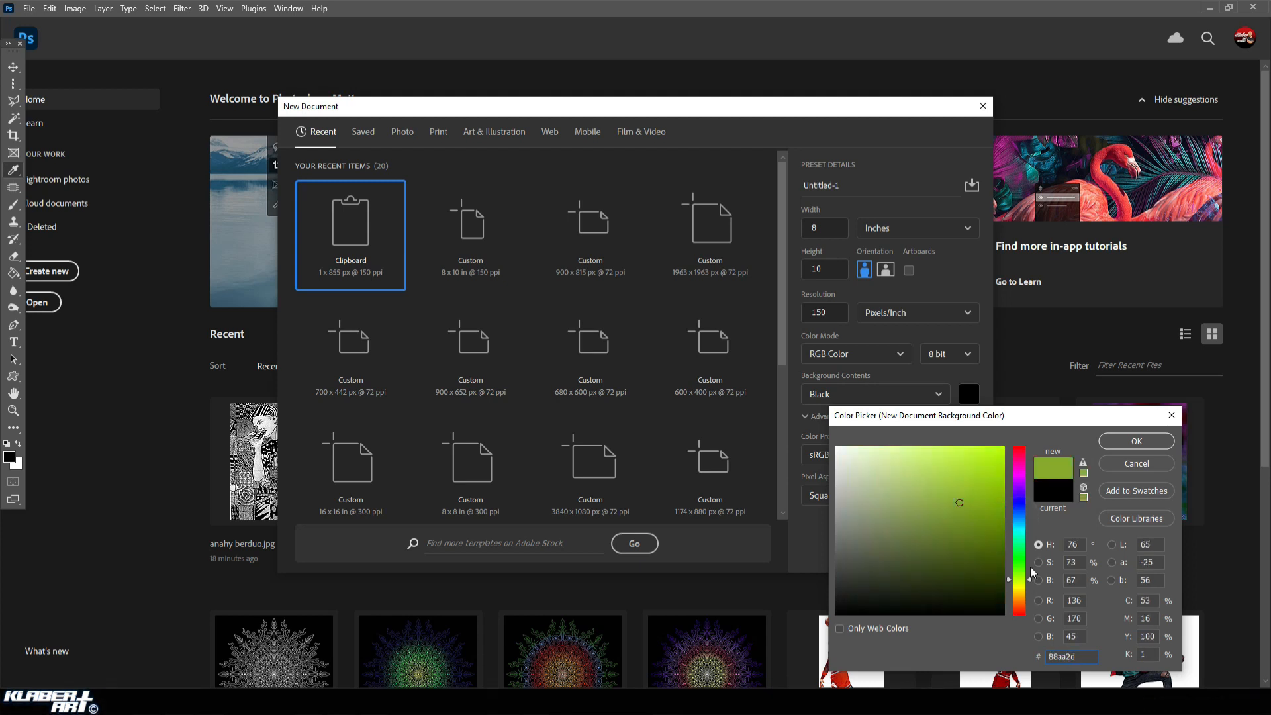
click(1124, 464)
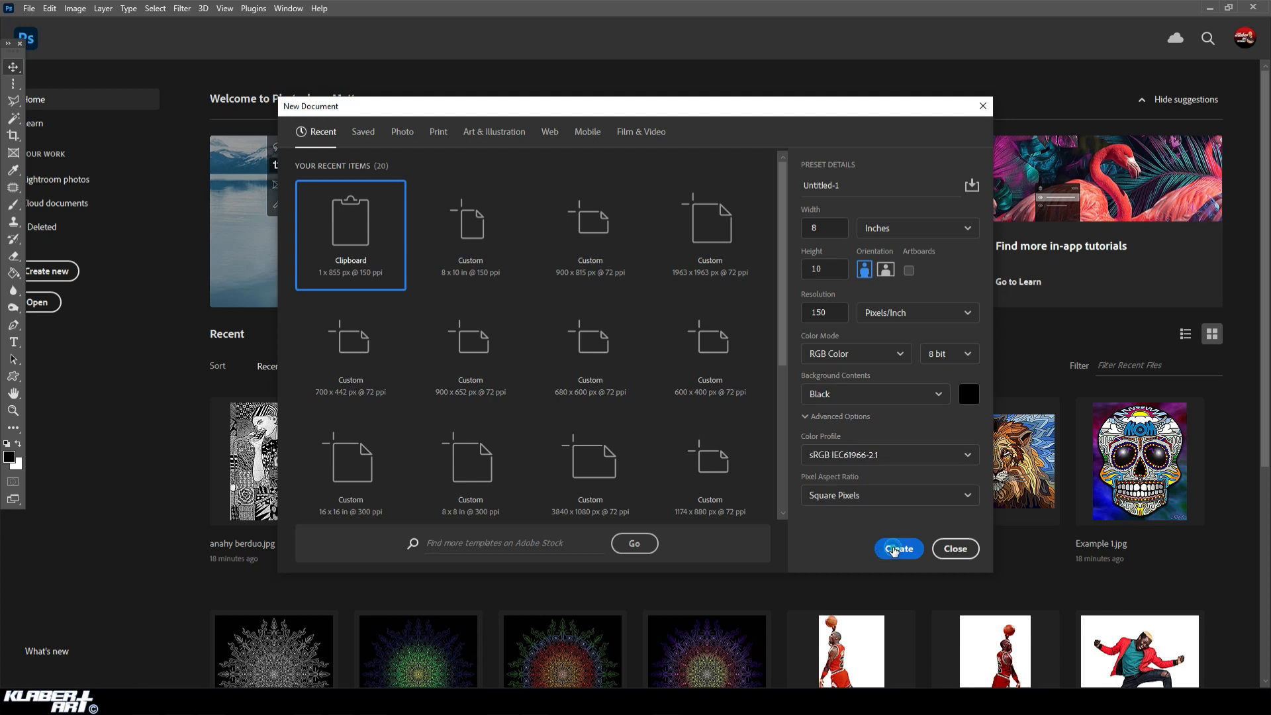
Create the new document with the black background.
click(898, 549)
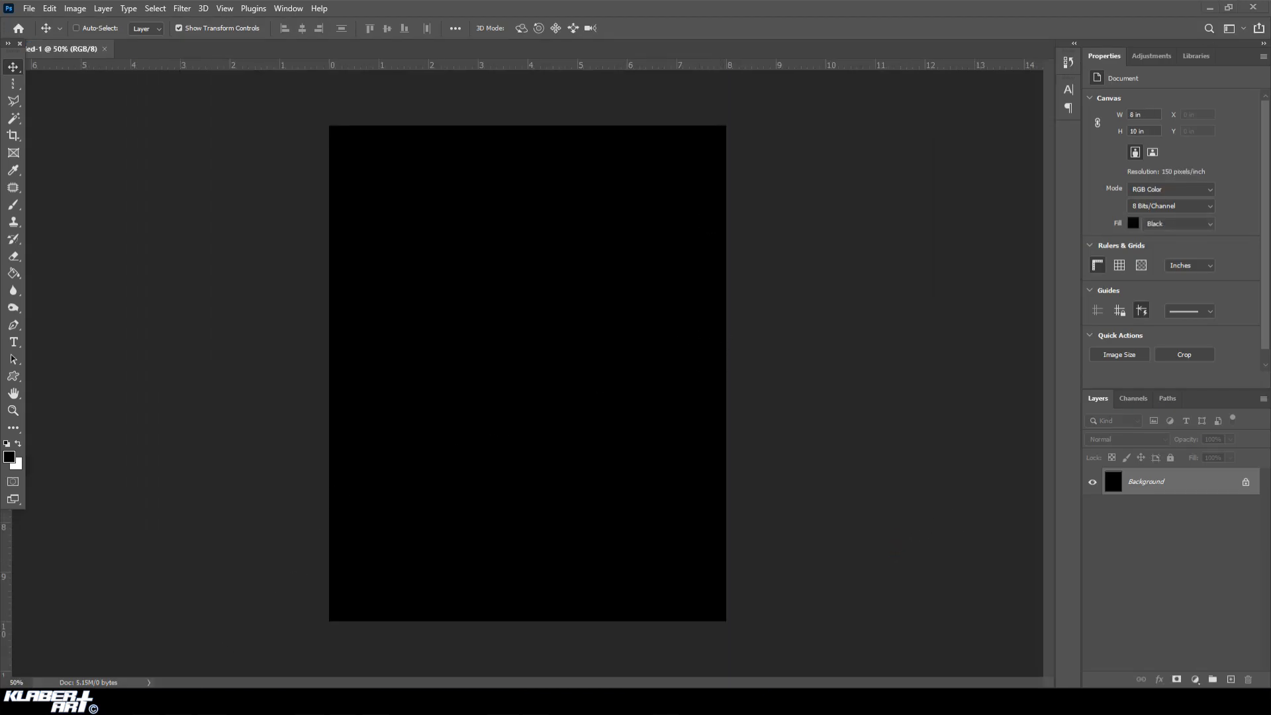
Switch to the Chrome browser and search Google Images for "michael jordan dunking".
click(610, 276)
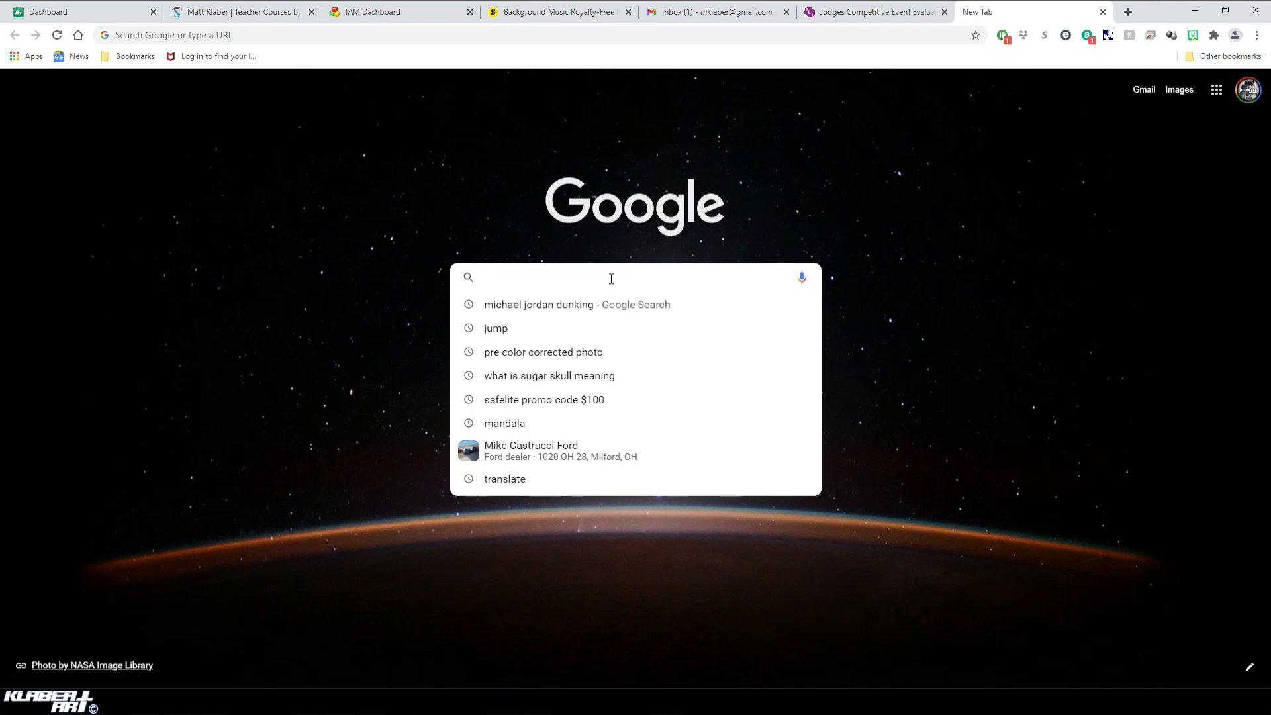
text(MIC)
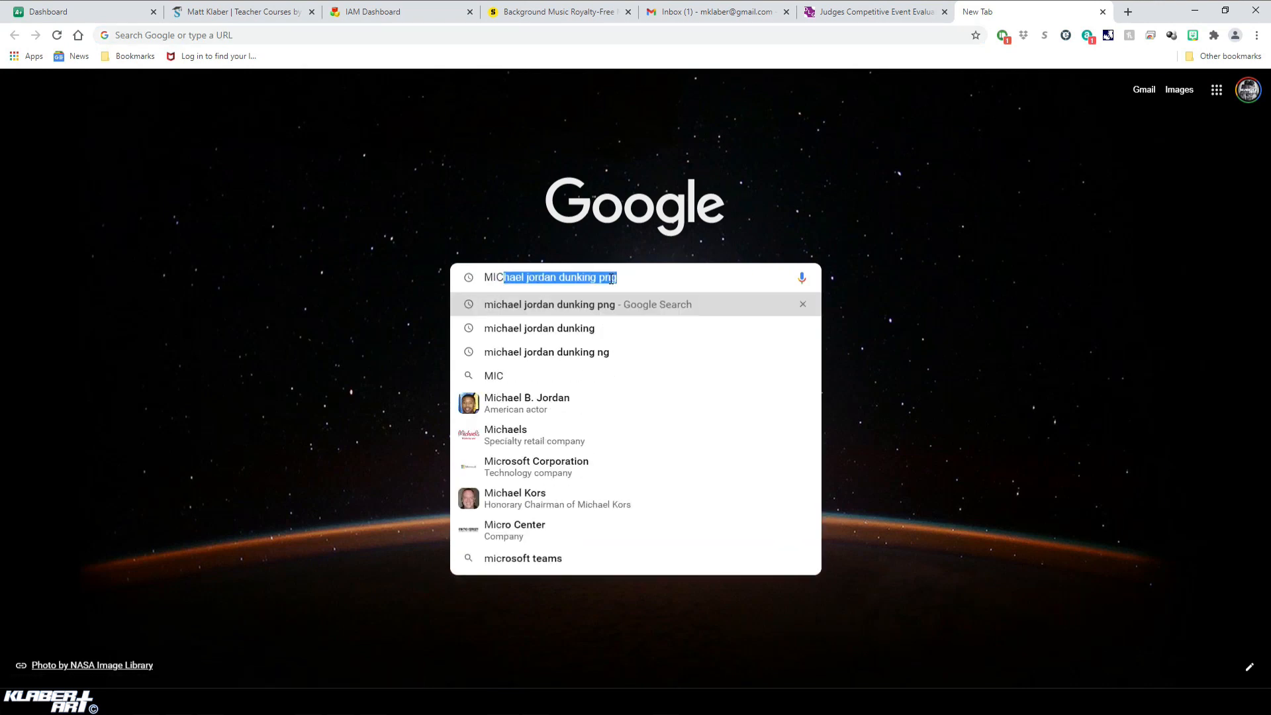
key(BackSpace)
key(BackSpace)
key(BackSpace)
key(BackSpace)
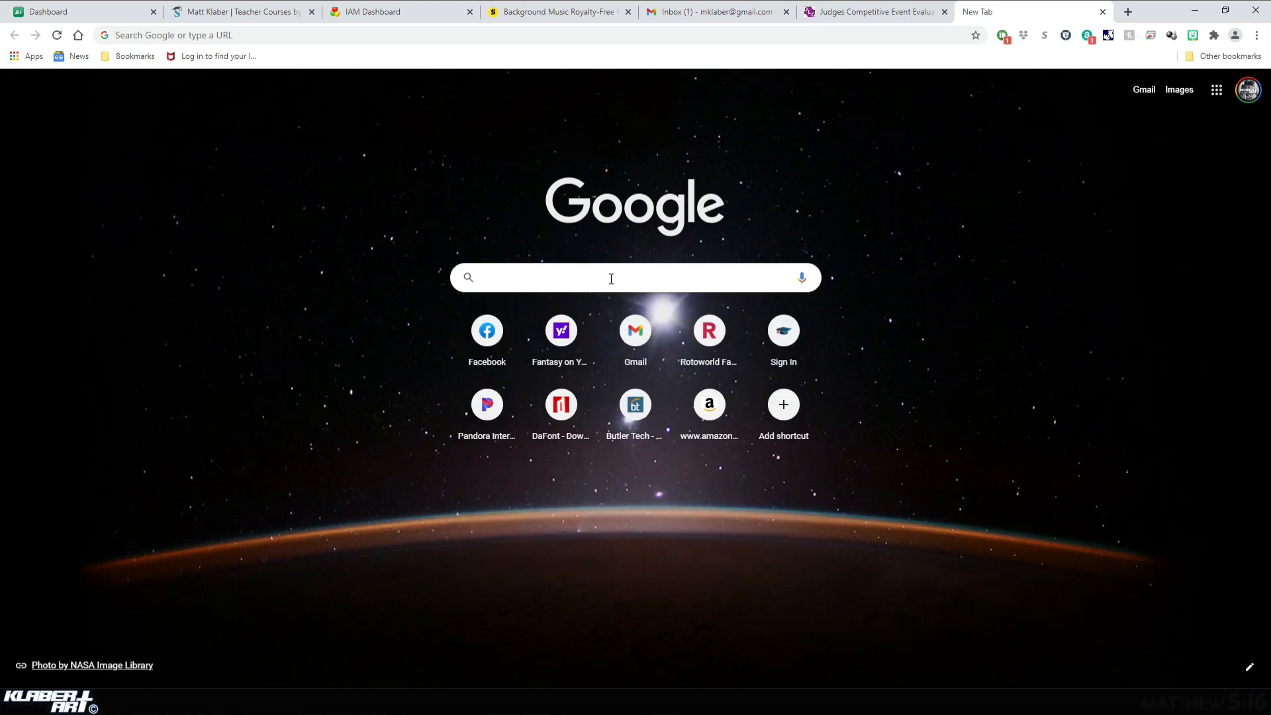
text(michael jordan dunking)
key(Return)
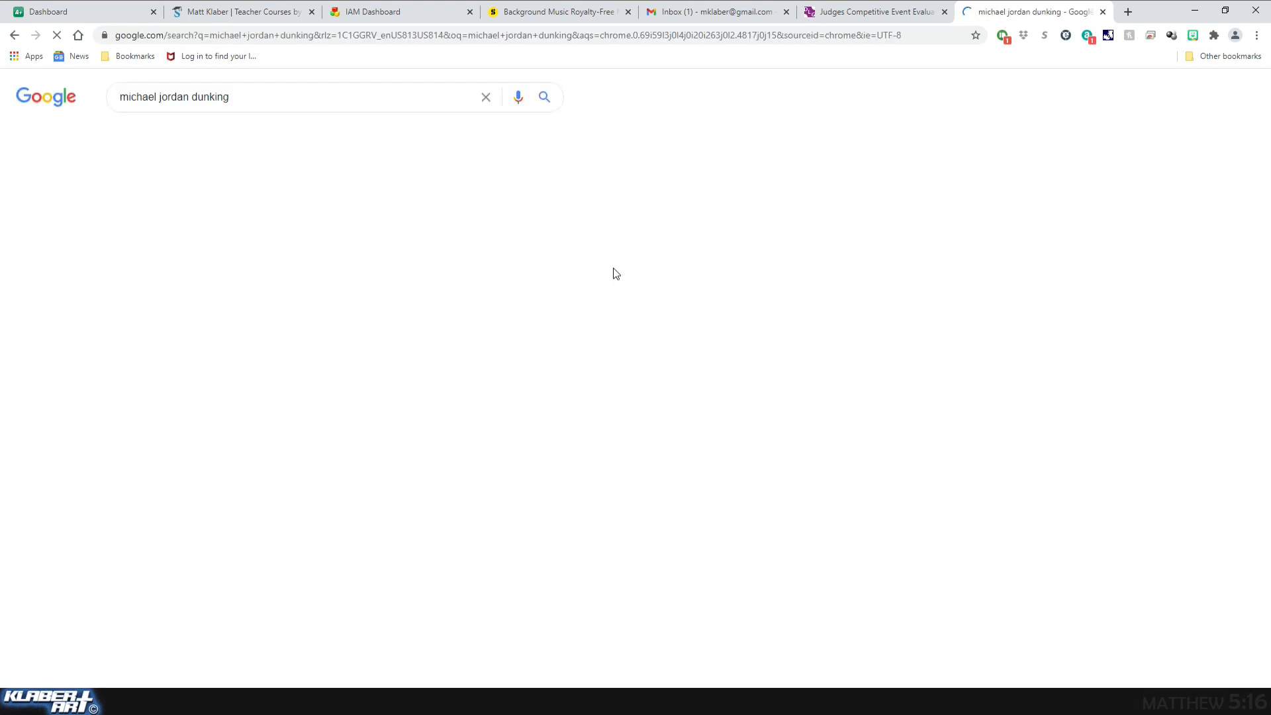
click(191, 135)
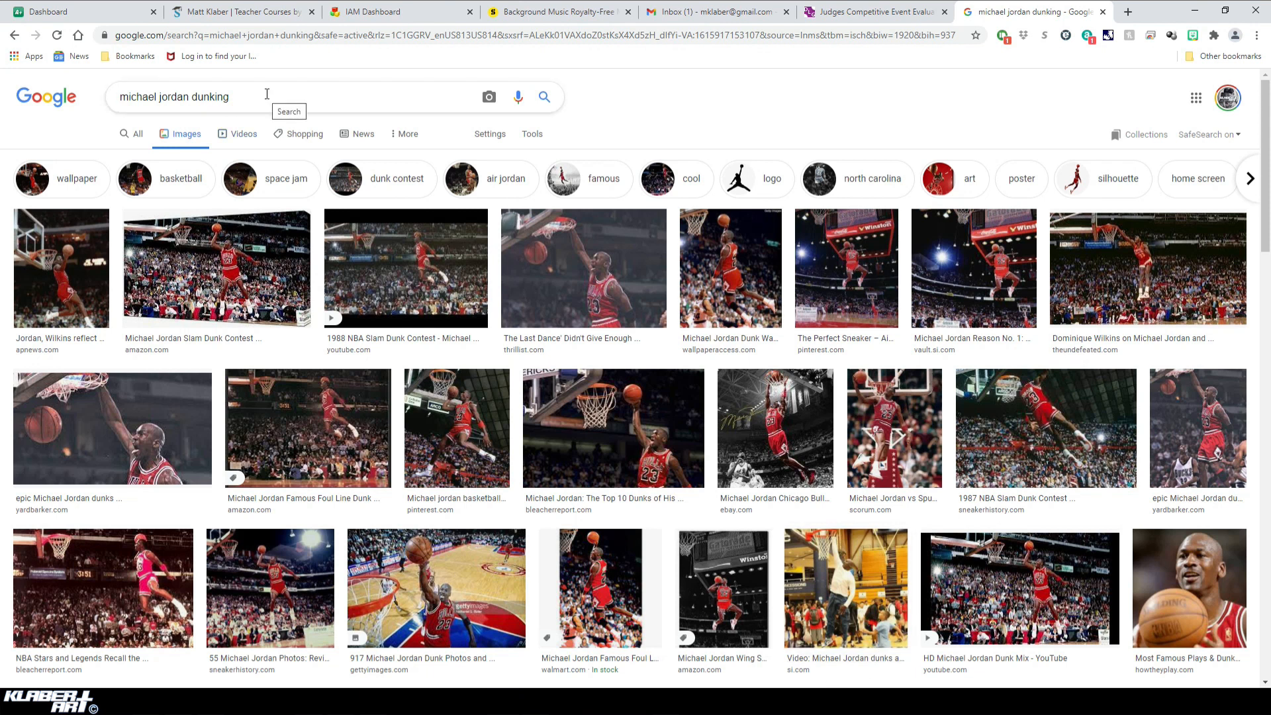
Preview the WallpaperAccess dunk photo and refine the image search to "michael jordan dunking png".
click(742, 261)
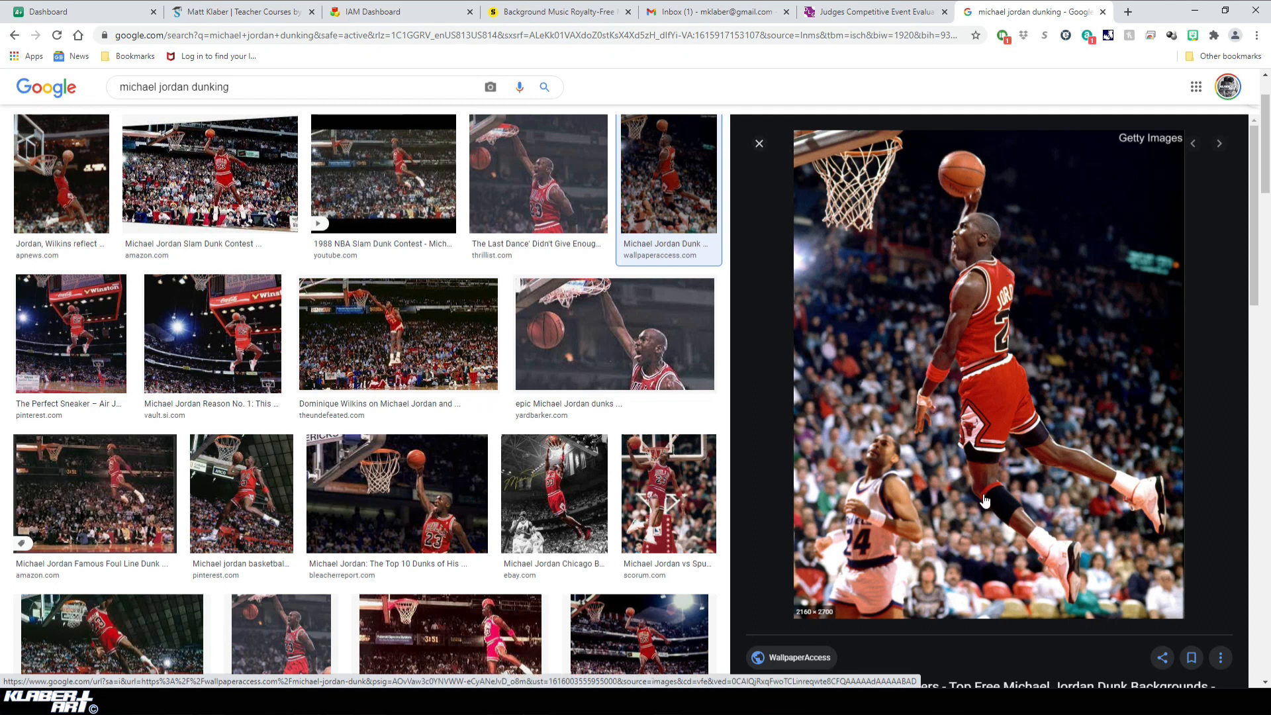
click(291, 88)
text(png)
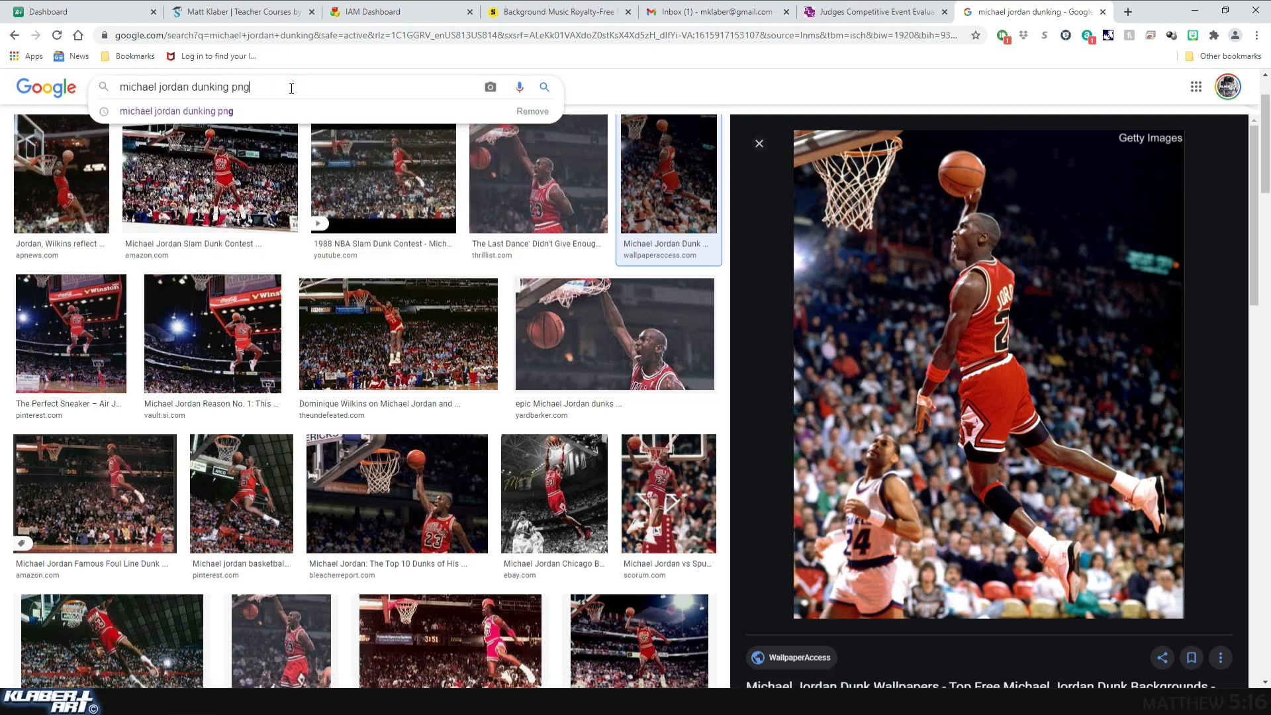
key(Return)
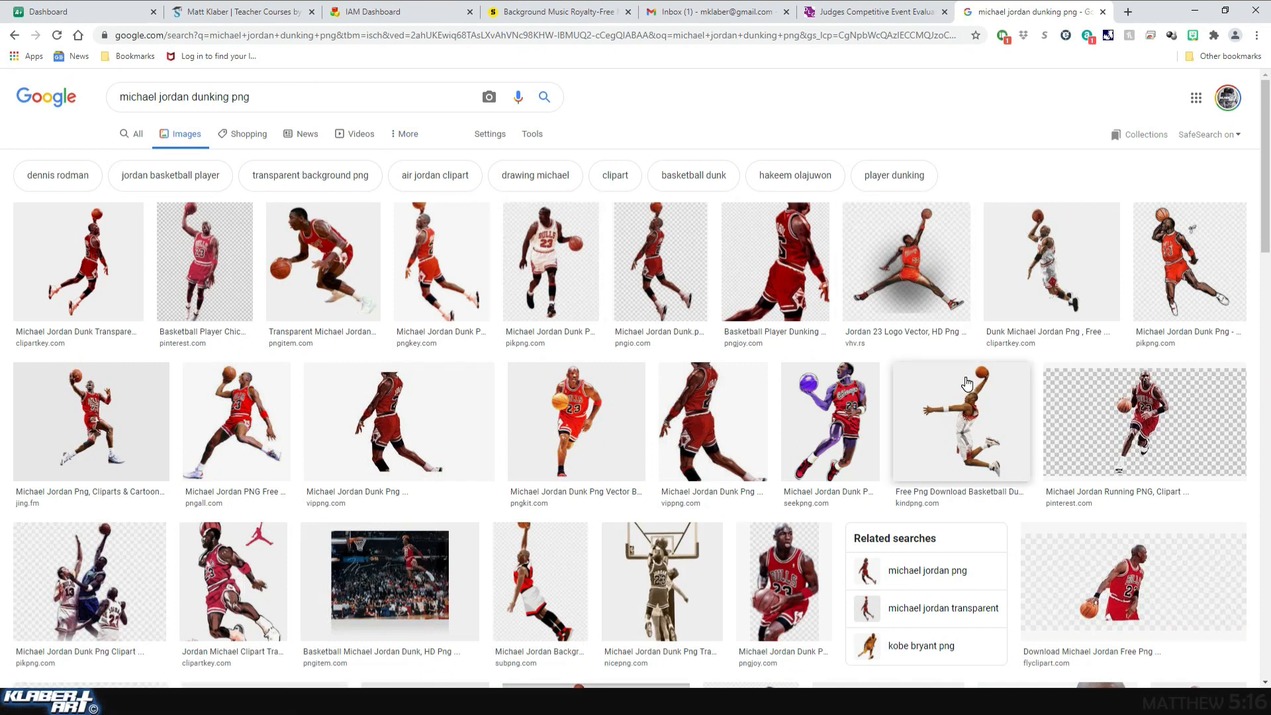
Save the transparent PNGkey dunk image to the Desktop as a PNG under its suggested file name.
click(676, 273)
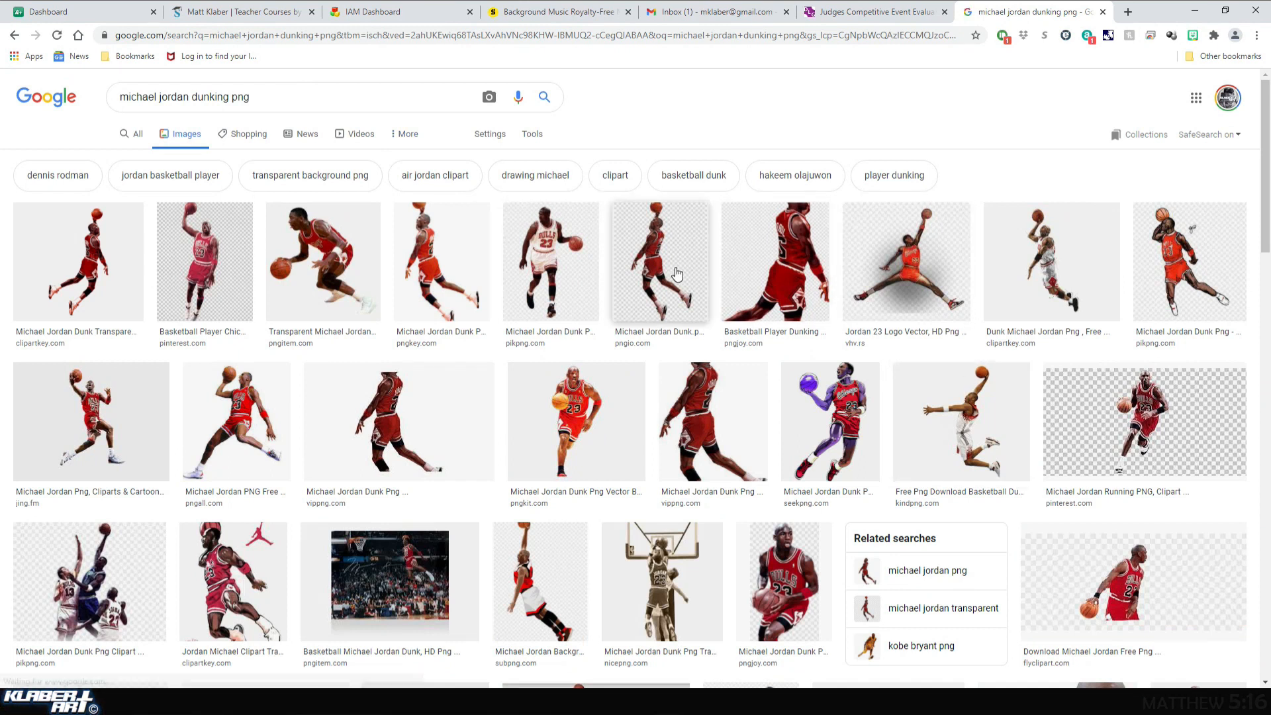
click(447, 272)
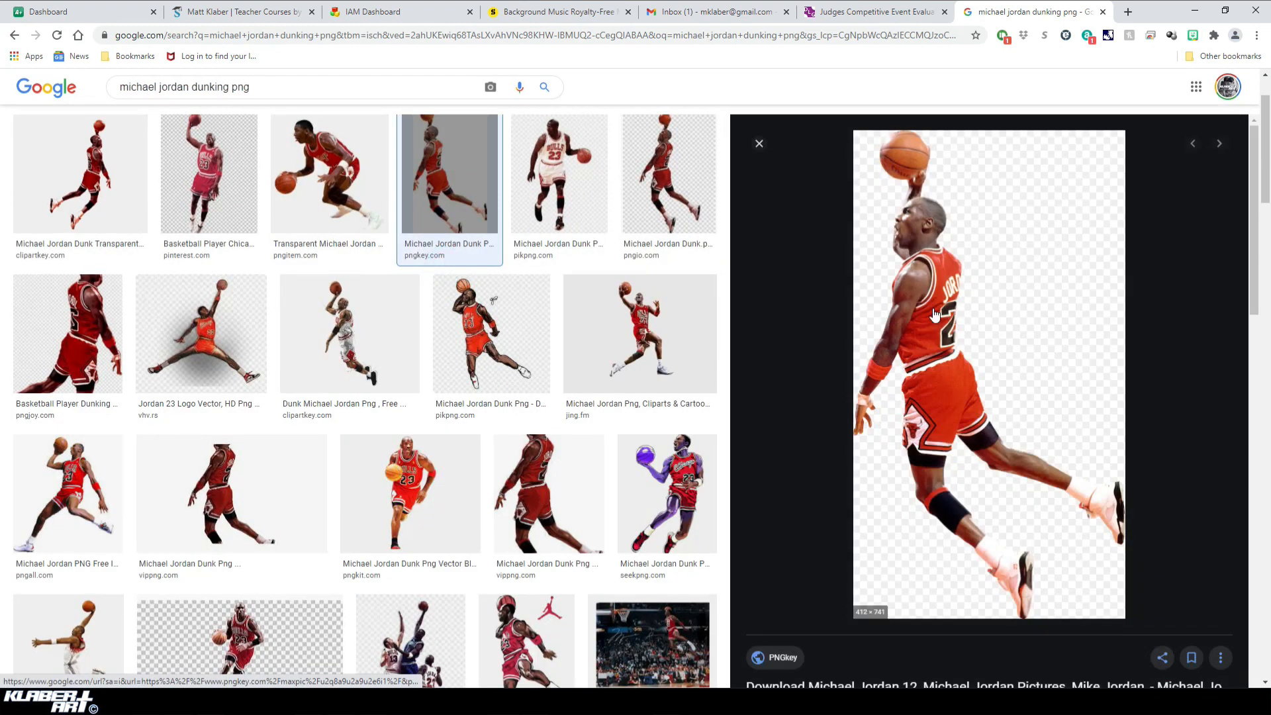
right_click(934, 309)
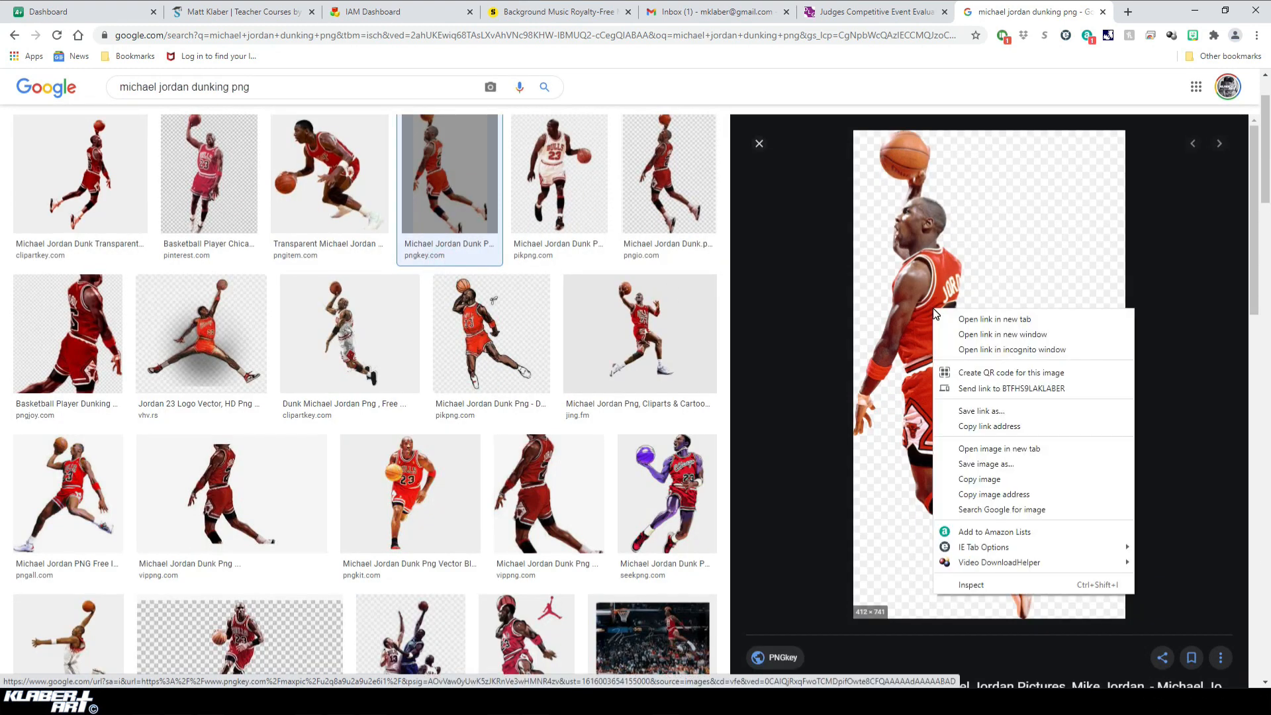
click(991, 465)
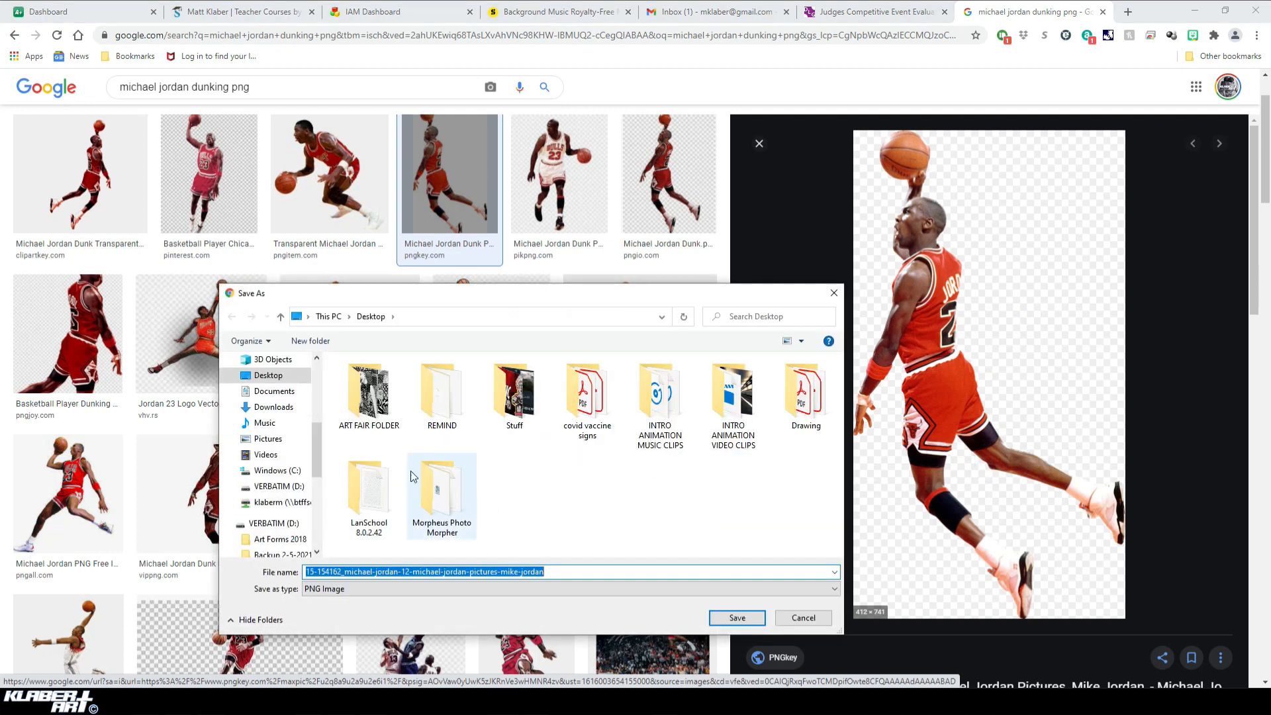
click(732, 621)
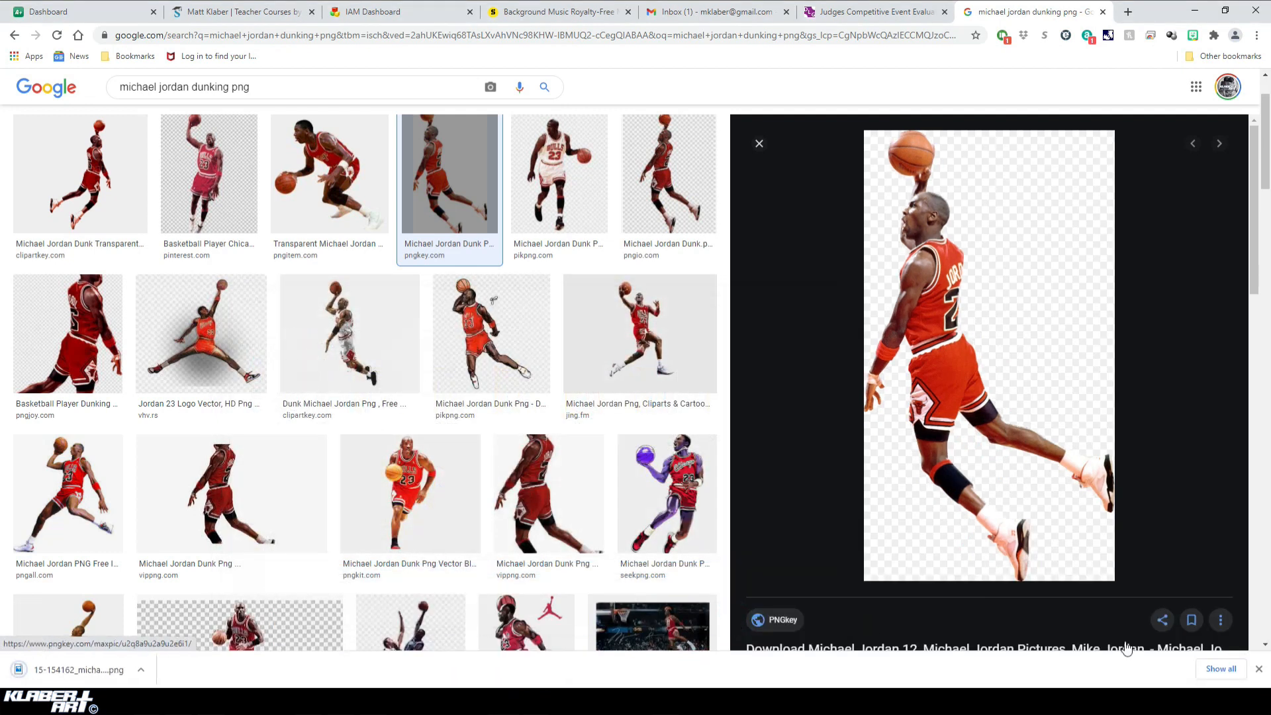
click(1259, 670)
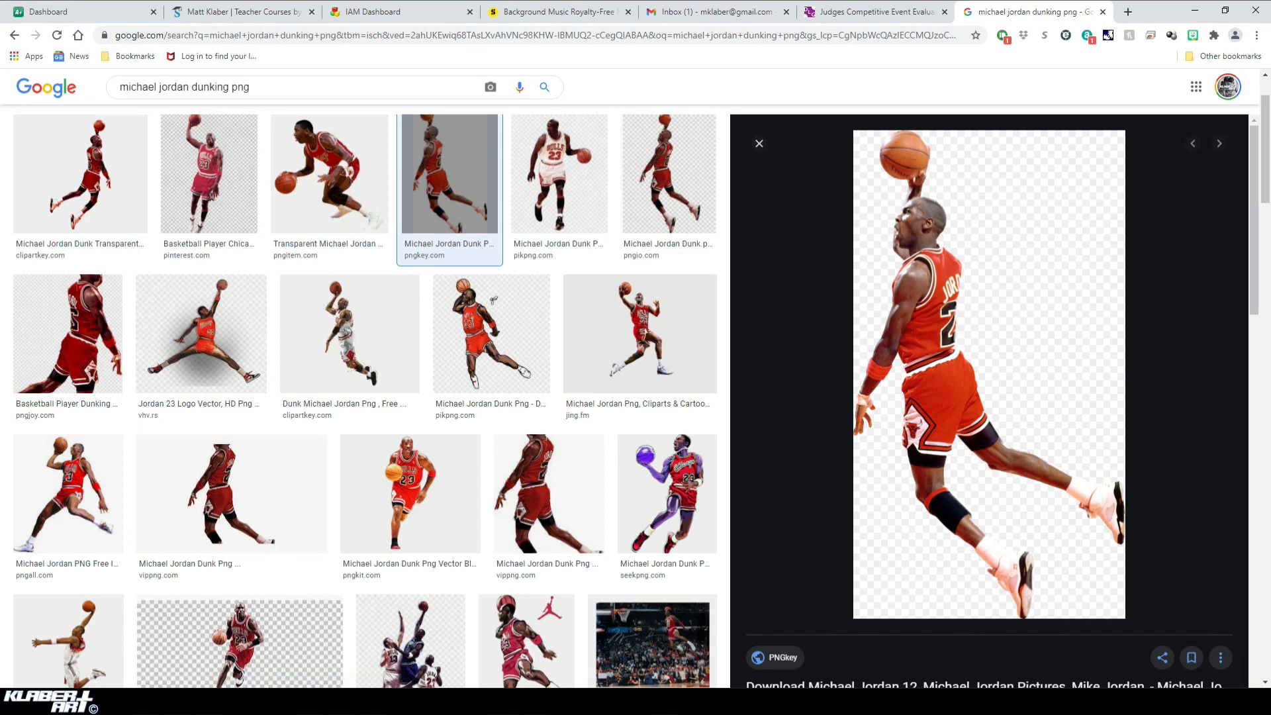
Switch back to Photoshop and open the saved 15-154162_michael-jordan-12-michael-jordan-pictures-mike-jordan image from the Desktop.
key(alt+Tab)
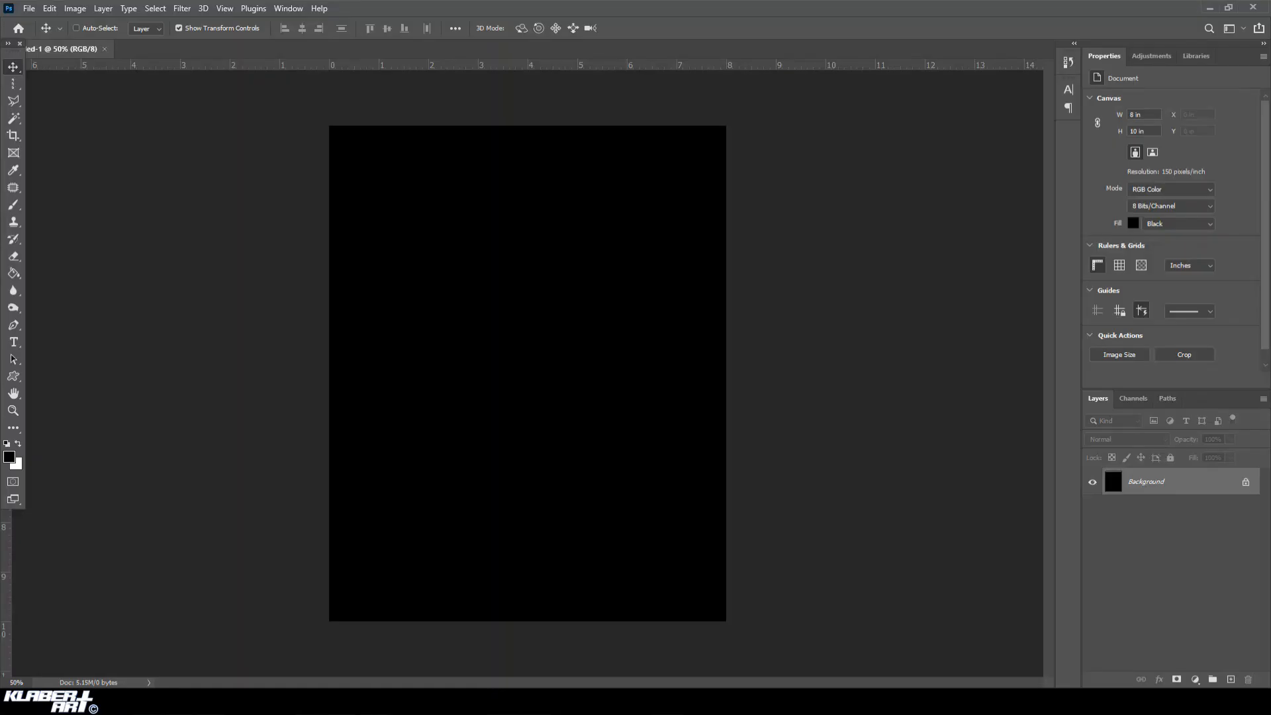
click(30, 8)
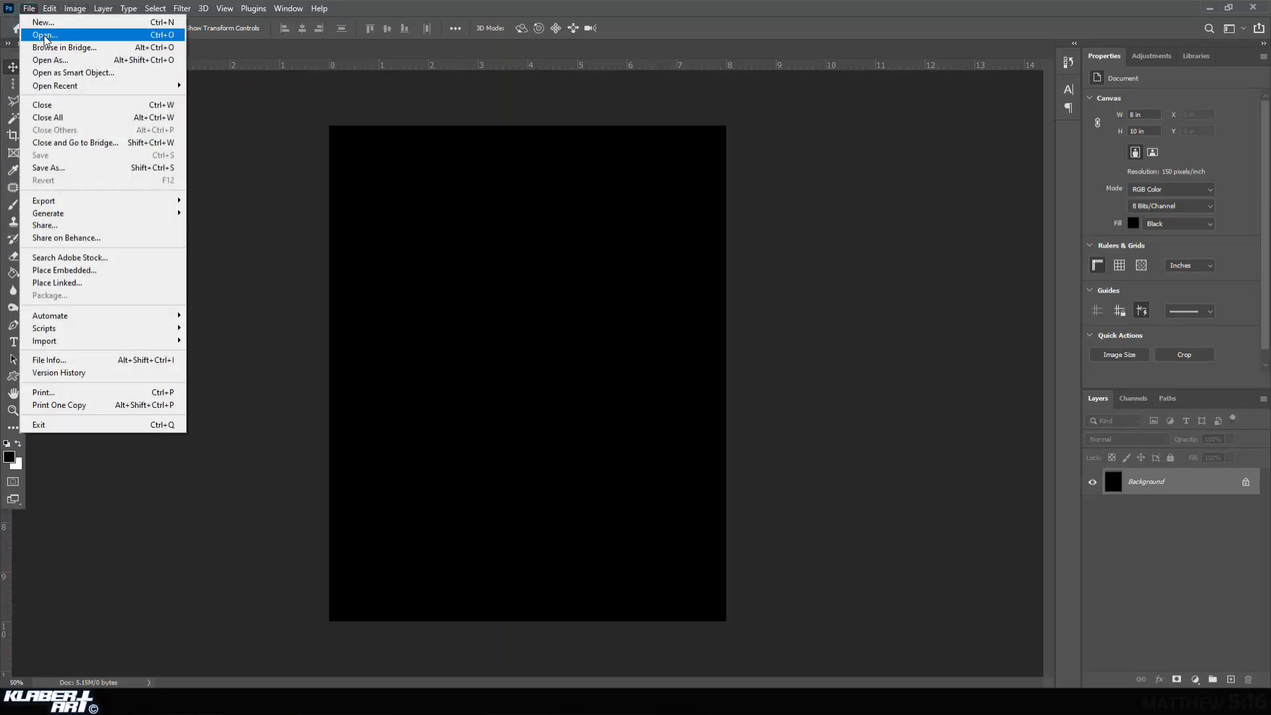
click(40, 34)
click(155, 109)
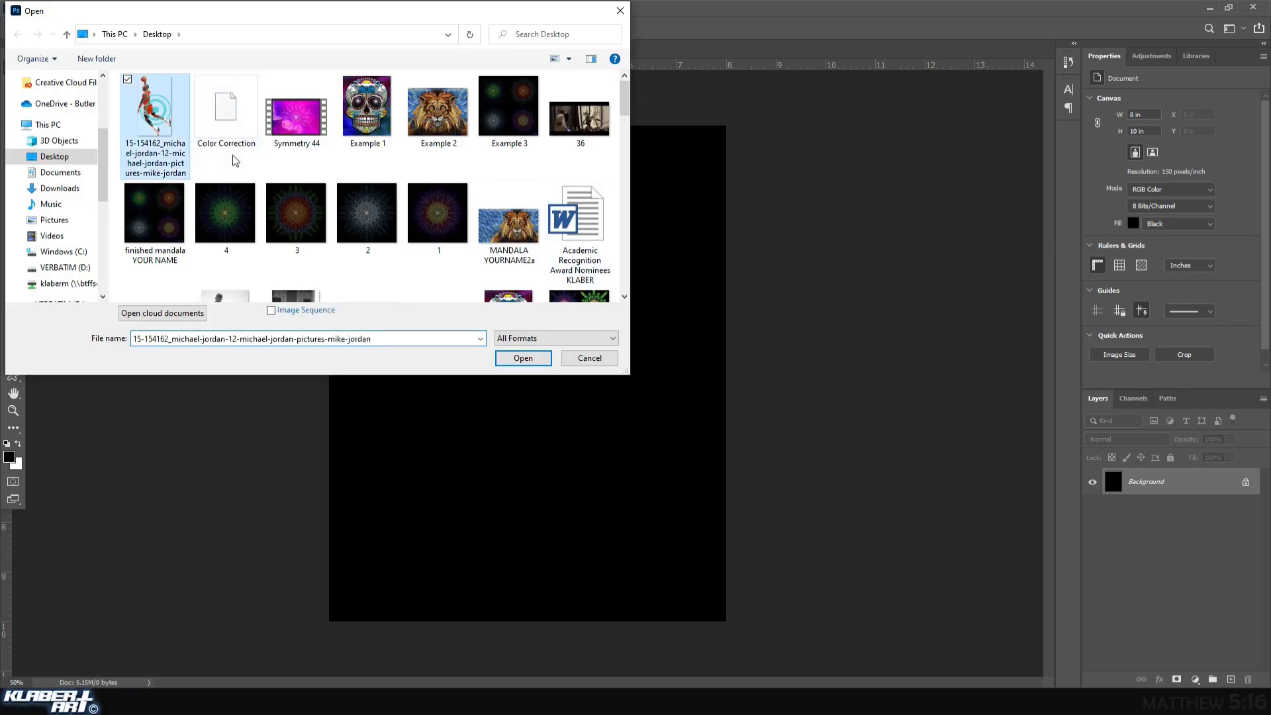
click(524, 359)
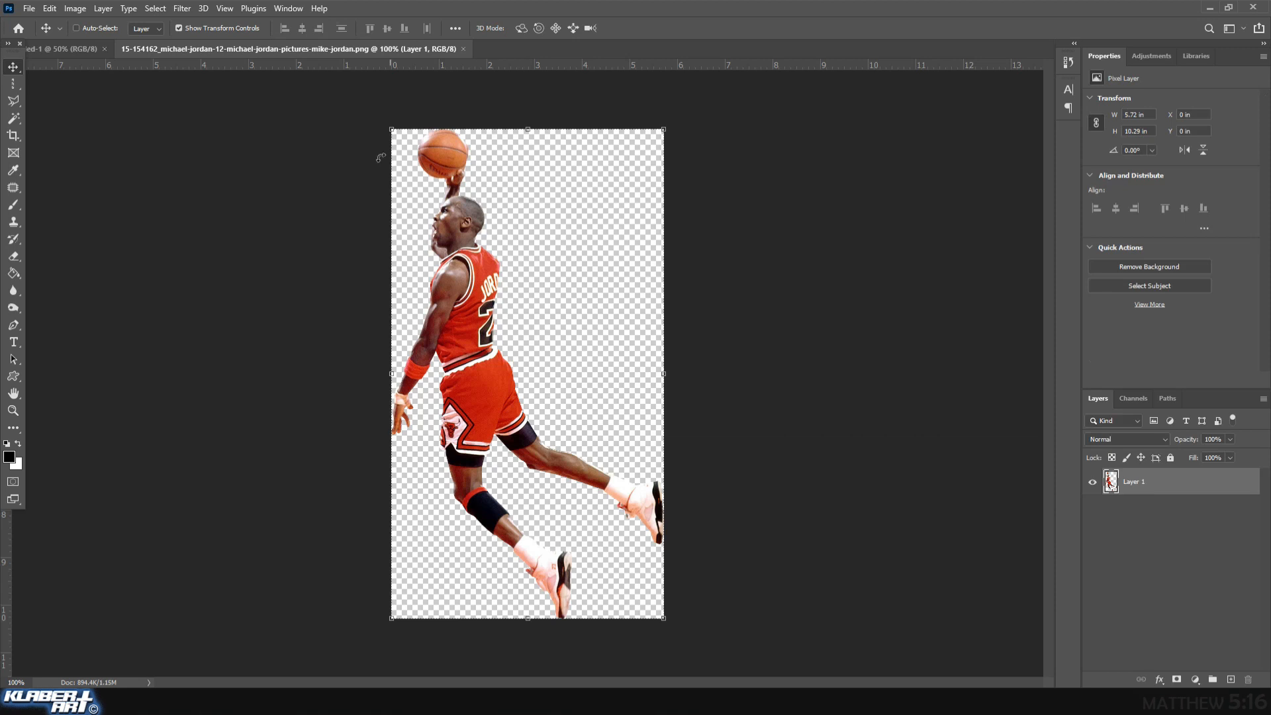
Float the player image's window, copy the player cutout into the black document, and close the source image.
drag(356, 48, 417, 212)
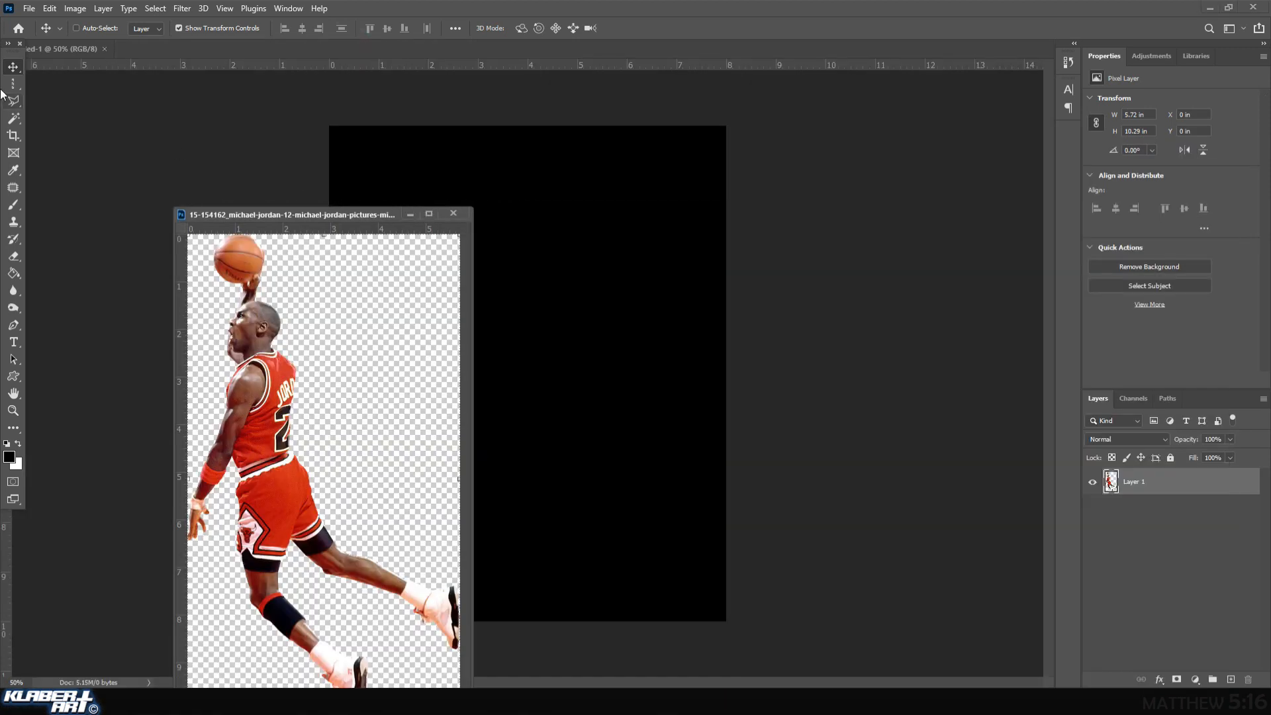
drag(263, 344, 531, 259)
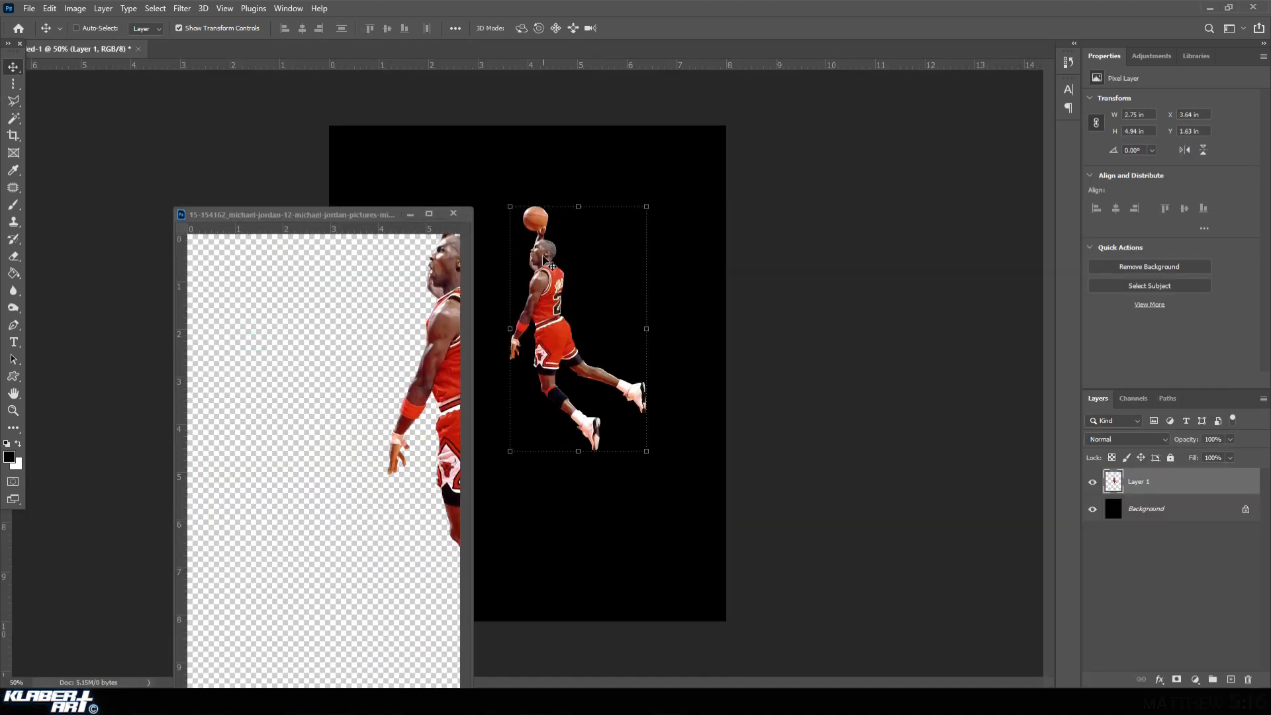
click(451, 214)
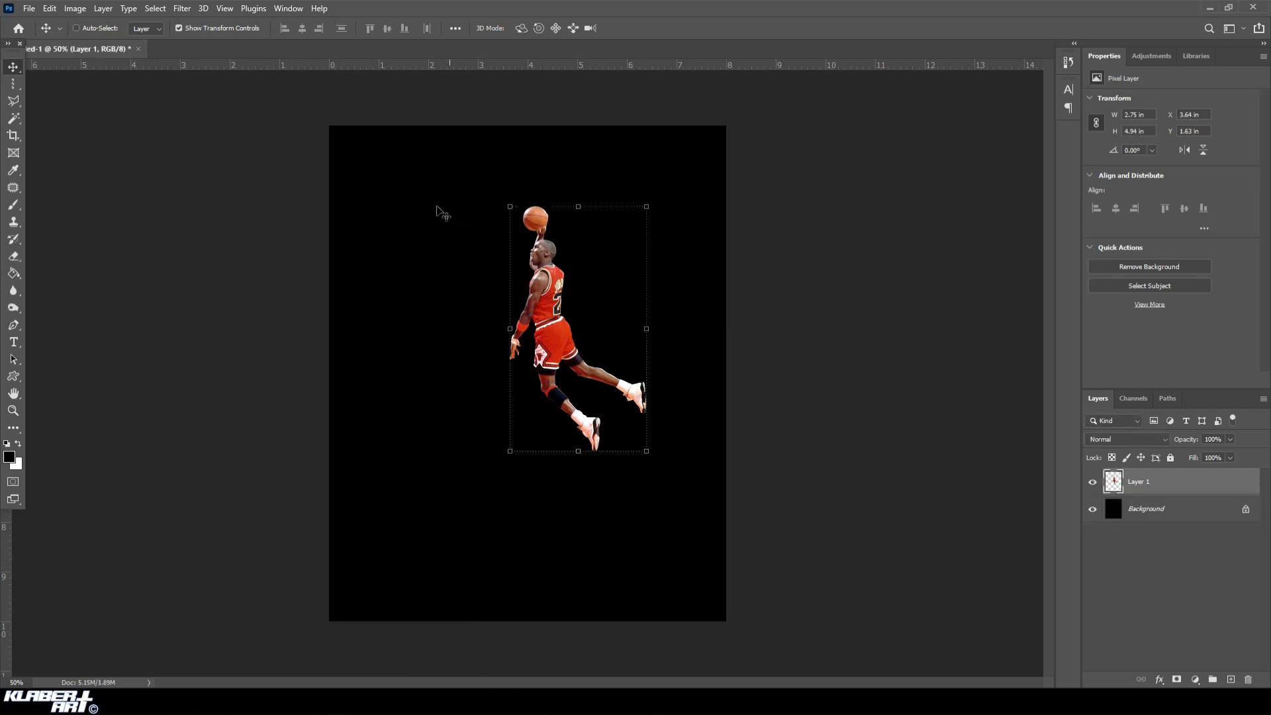
Hide the transform controls, then scale the player layer proportionally to about 165% and place it near the canvas centre.
click(179, 28)
key(ctrl+t)
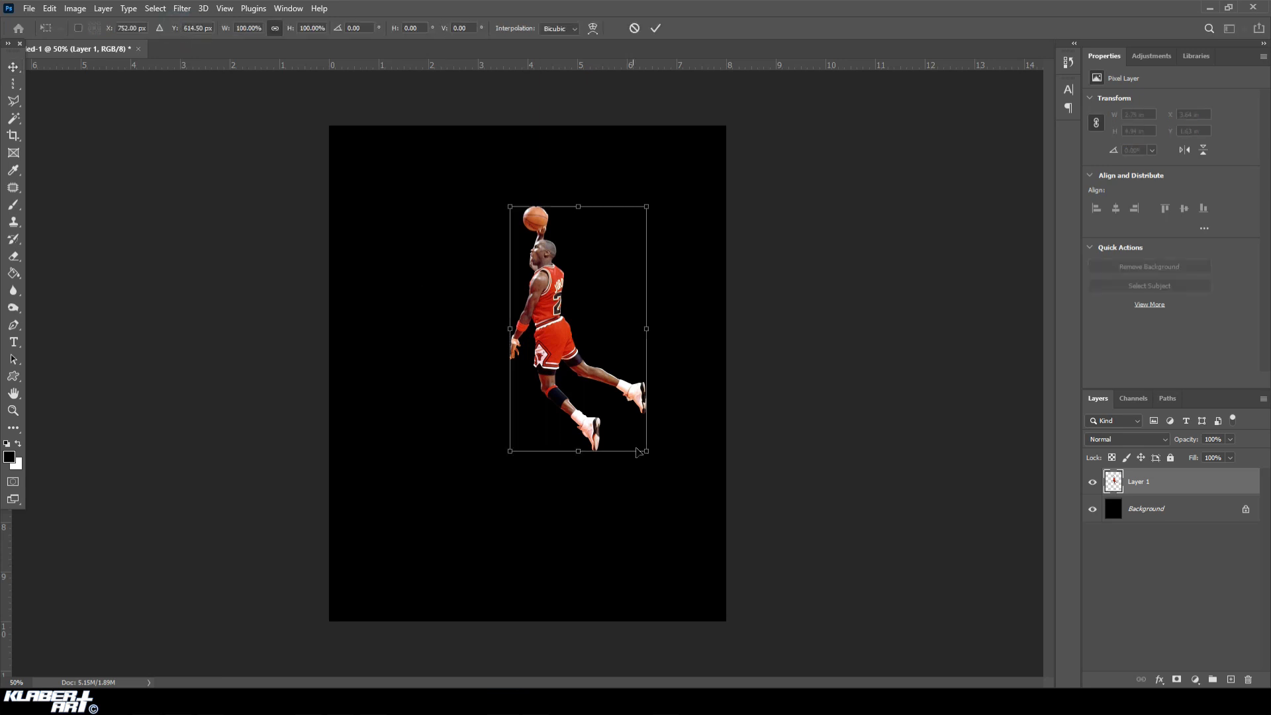
drag(647, 451, 721, 587)
drag(644, 476, 572, 435)
drag(651, 547, 655, 551)
drag(496, 263, 484, 252)
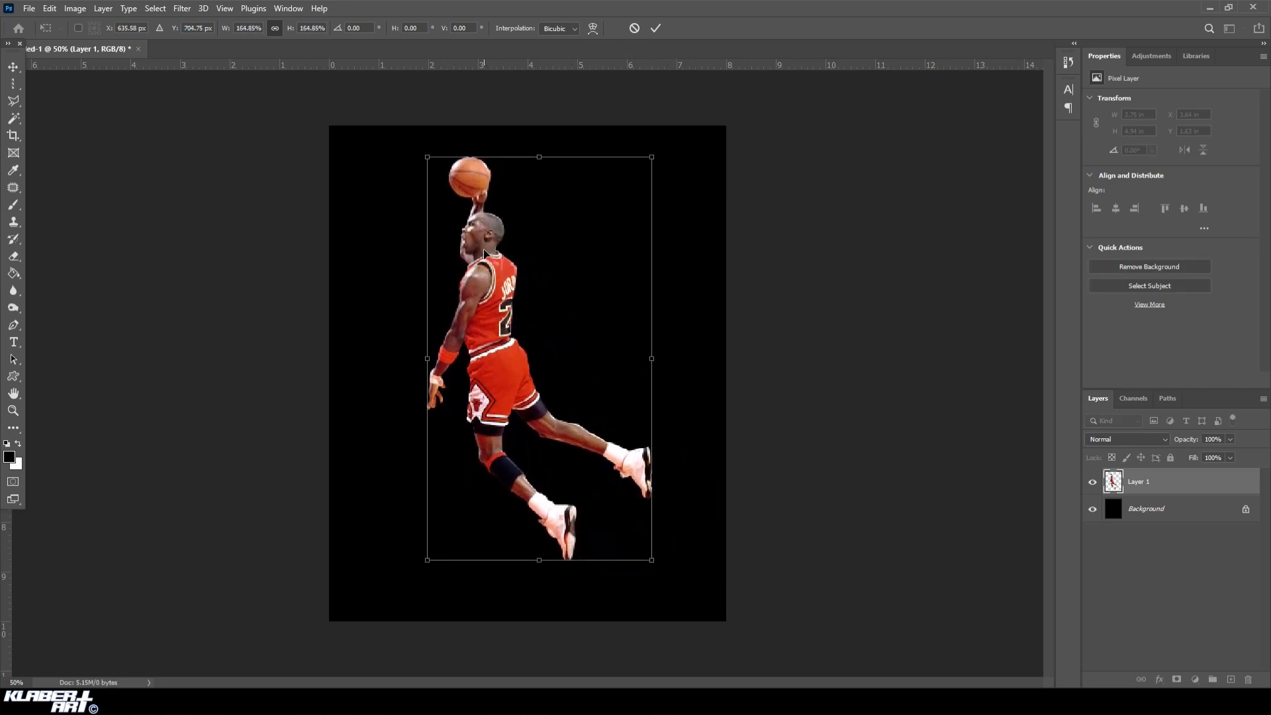
key(Return)
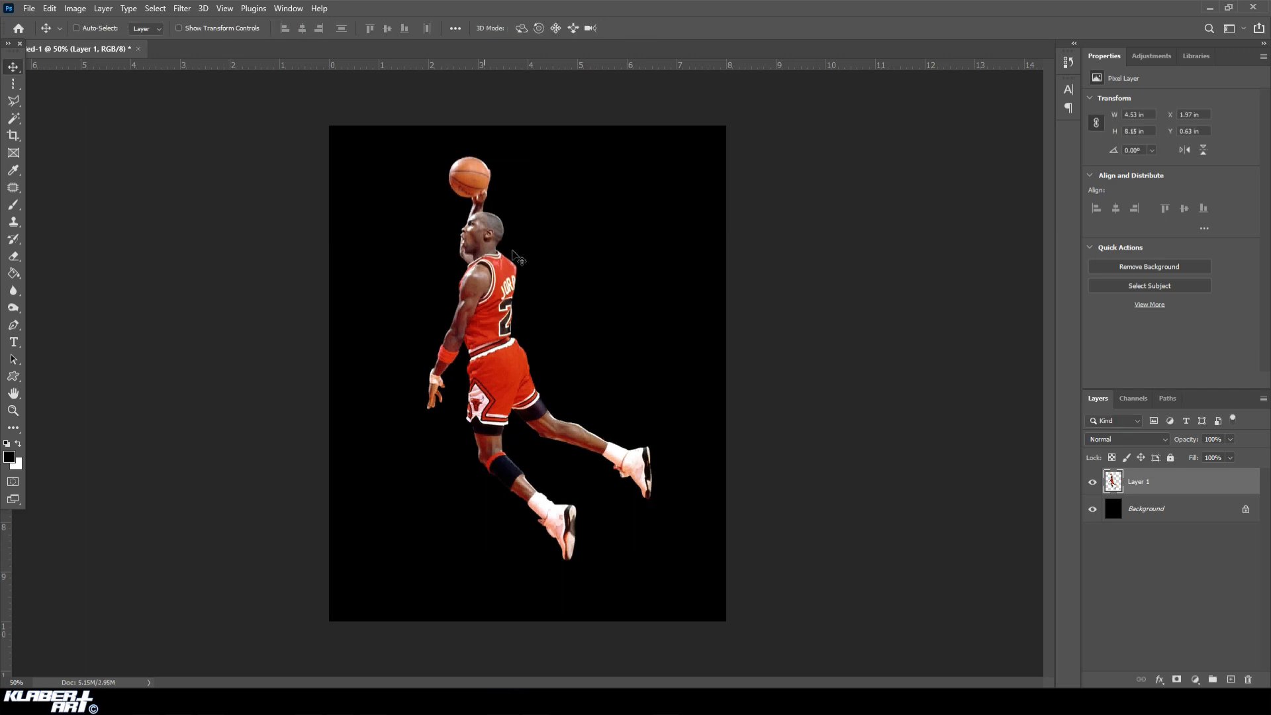
Hide the Background layer and make a Single Column Marquee selection through the basketball and the player's head, at about X 3.03 in.
click(1094, 509)
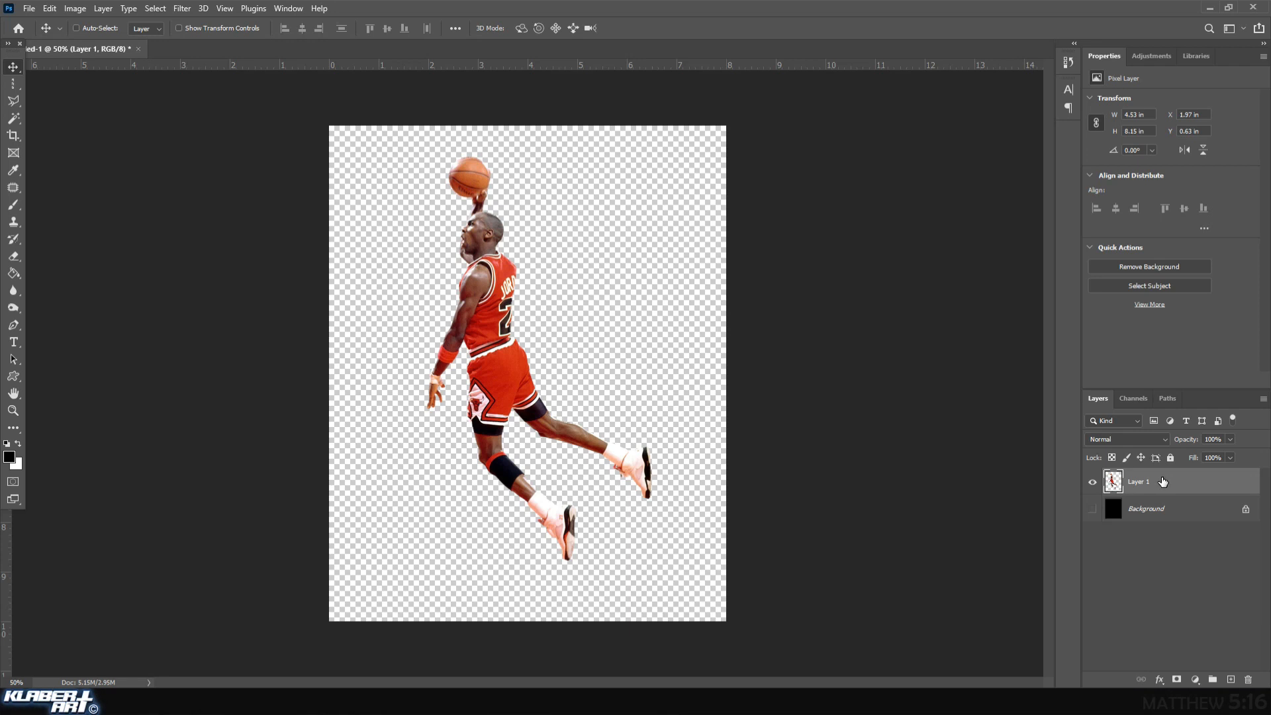
click(14, 85)
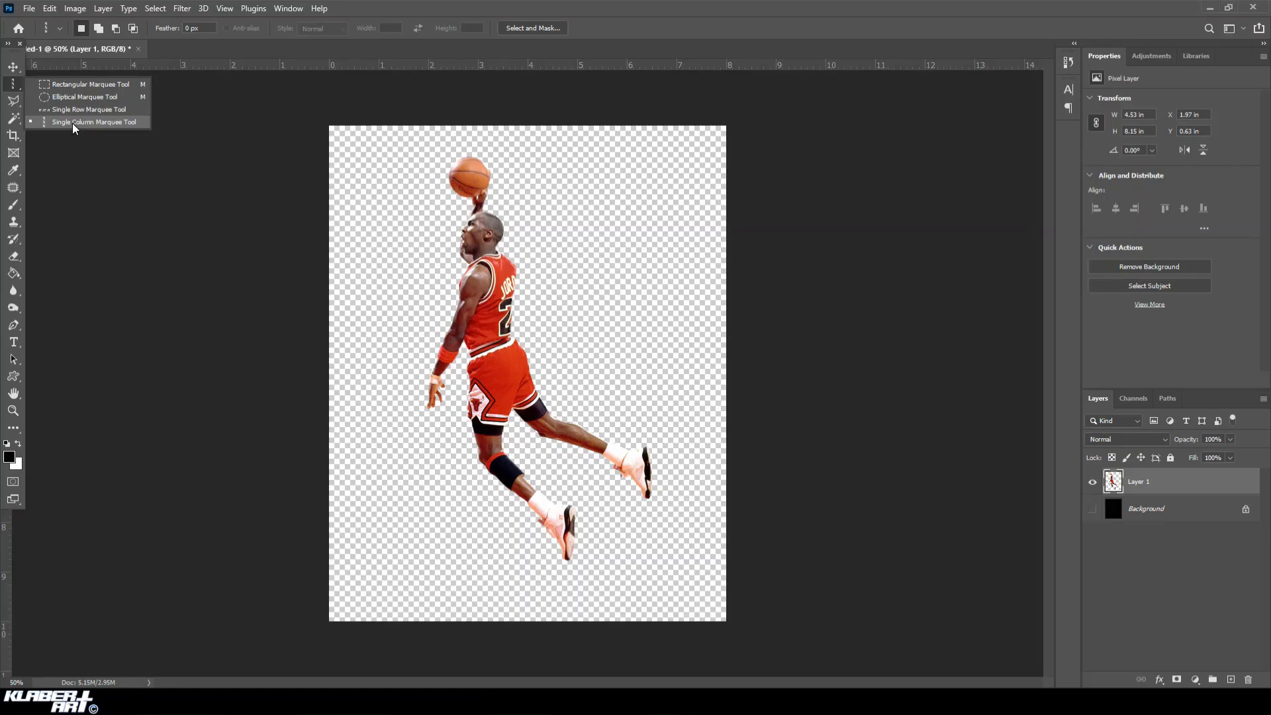
click(279, 471)
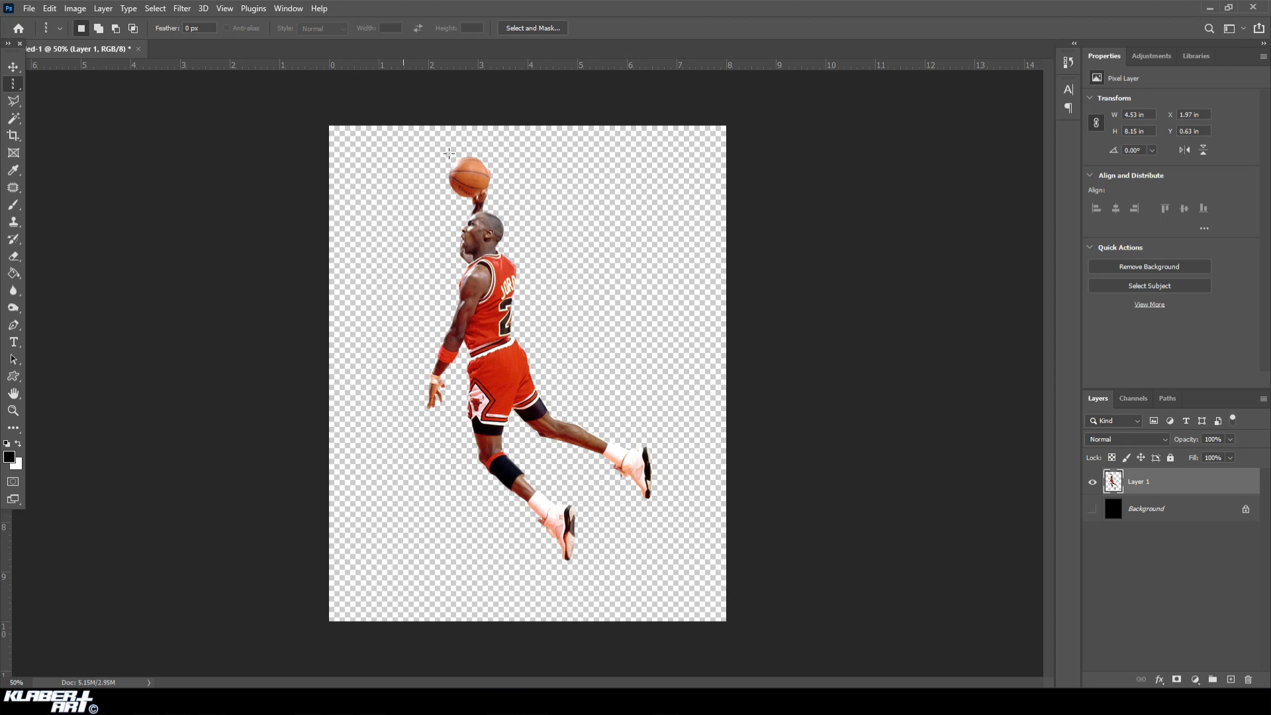
click(487, 133)
drag(488, 132, 534, 264)
click(13, 411)
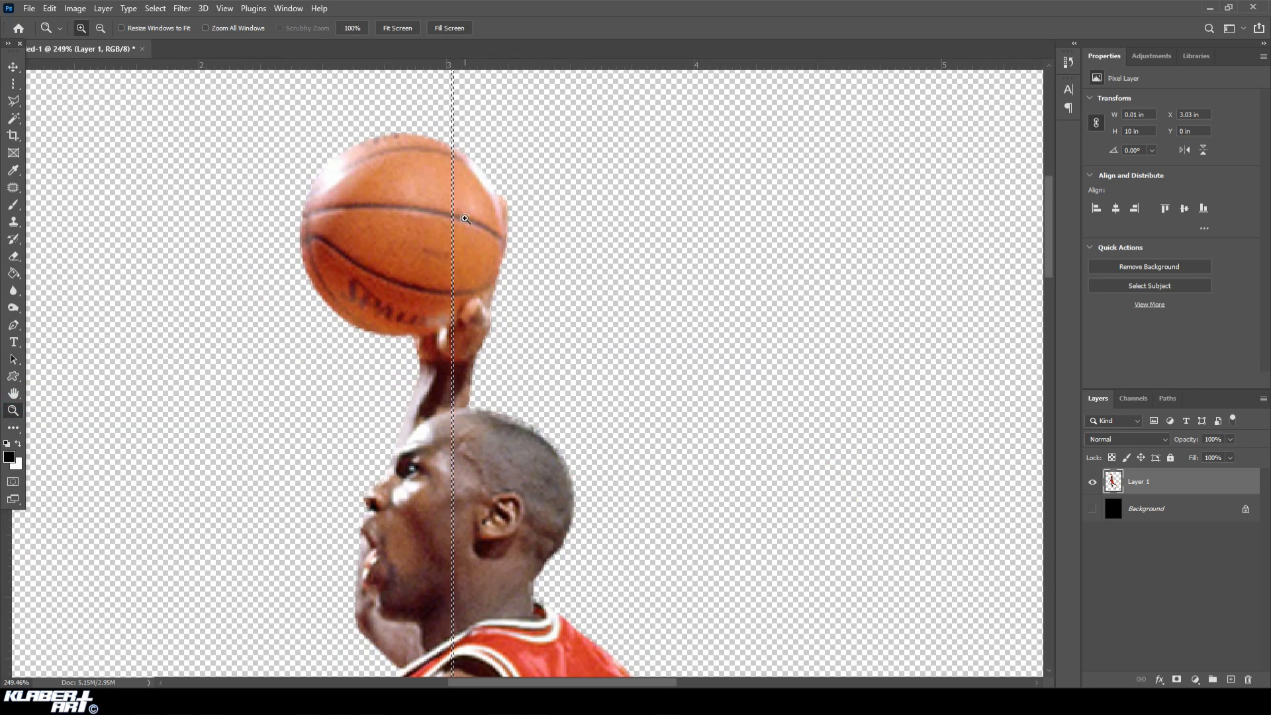
Copy the single-pixel column selected through the basketball and player from the player layer, and clear the selection.
scroll(456, 349, down, 5)
scroll(456, 349, down, 3)
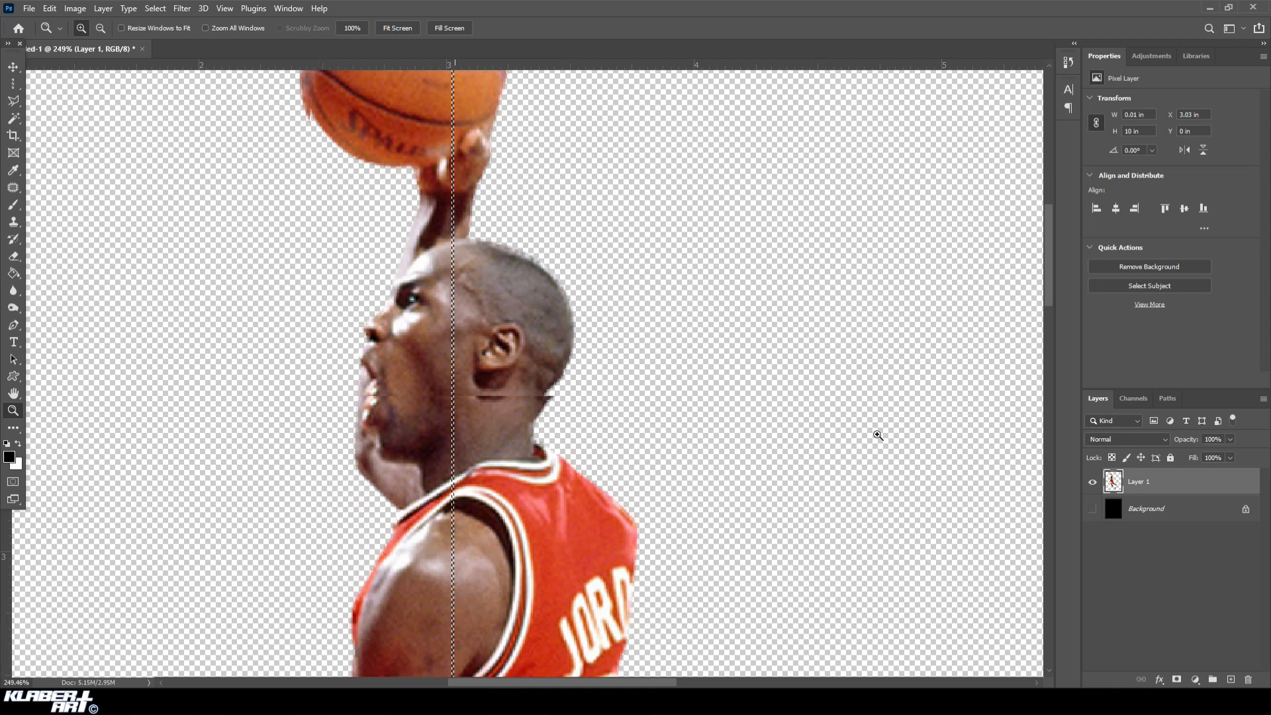
drag(1050, 299, 1061, 195)
click(225, 8)
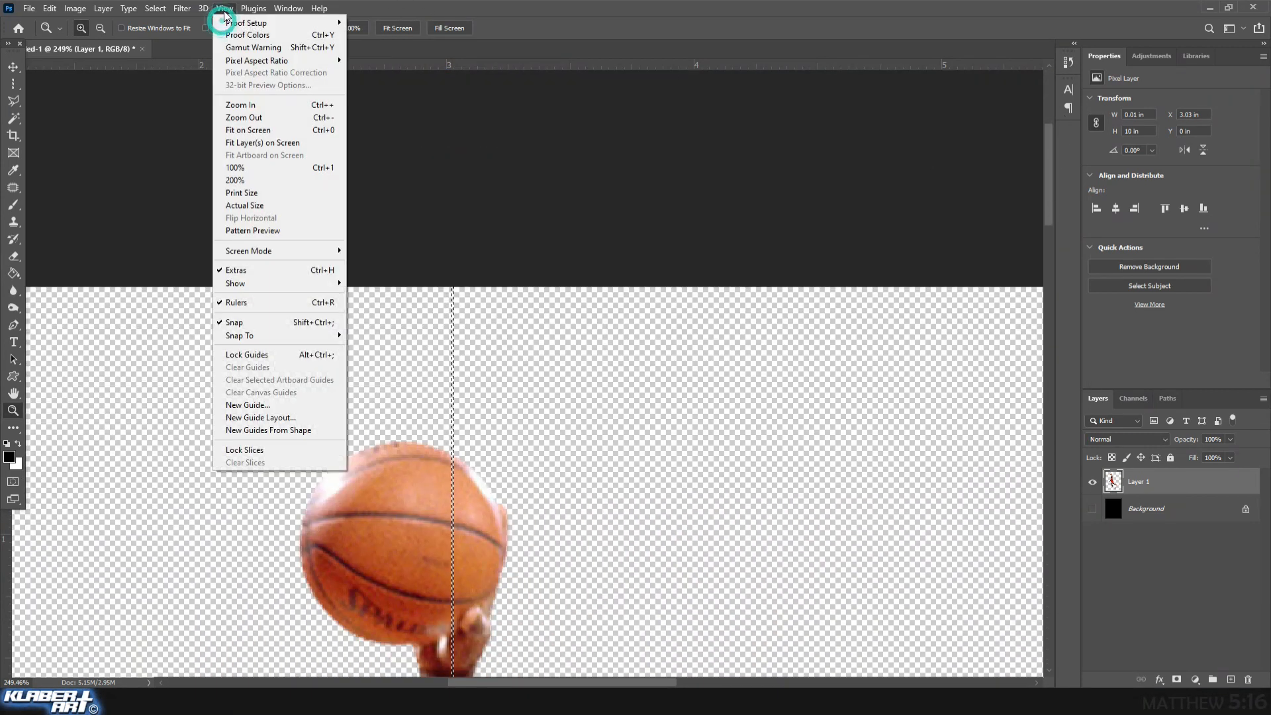
click(257, 131)
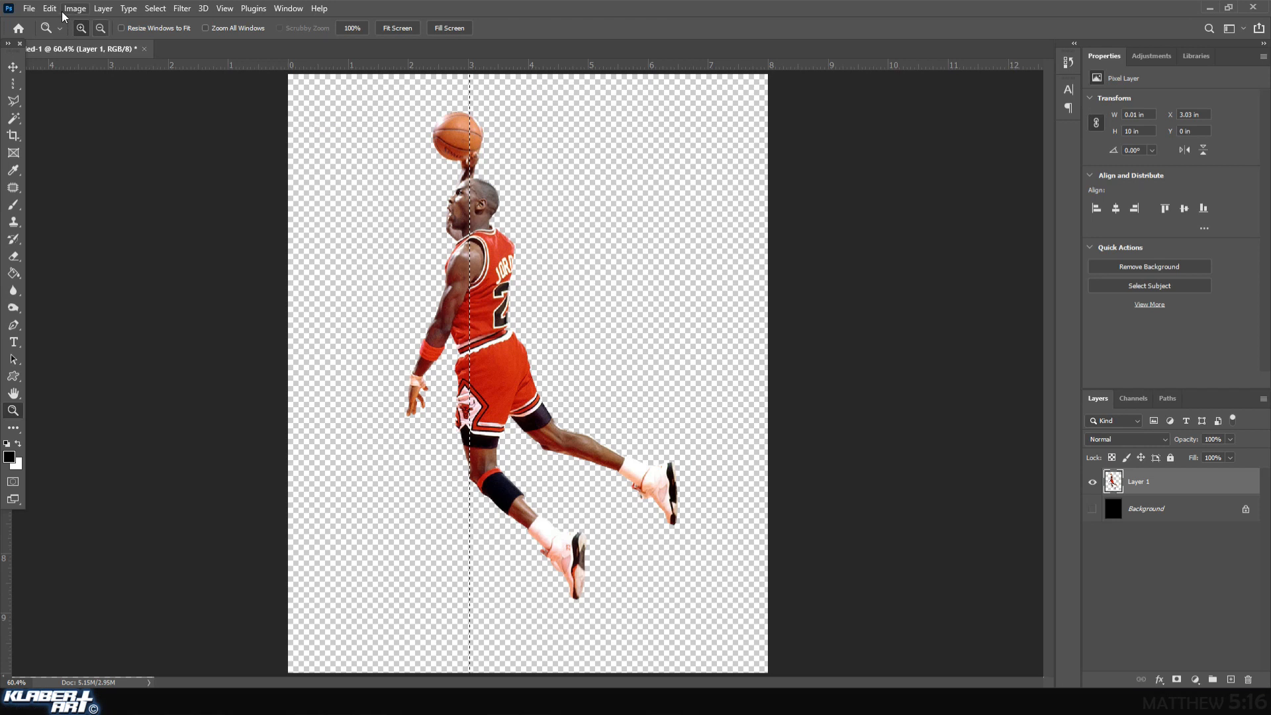
click(49, 9)
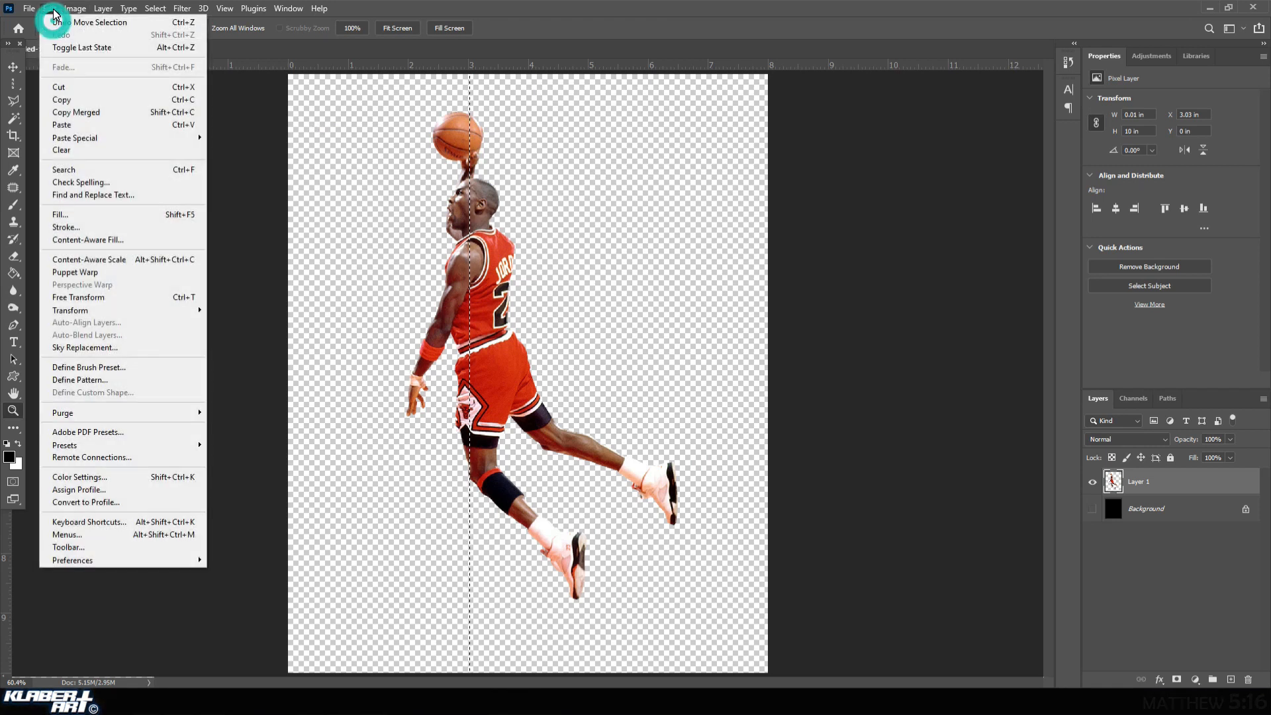
click(74, 100)
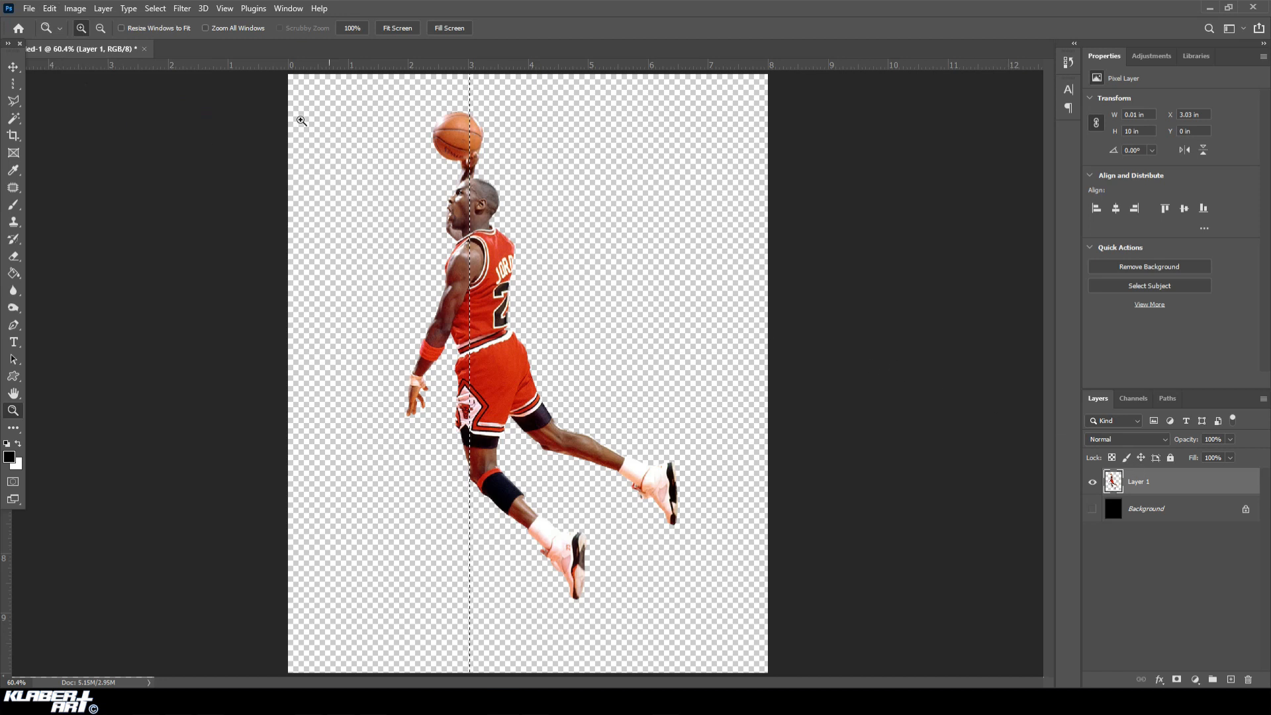
click(156, 8)
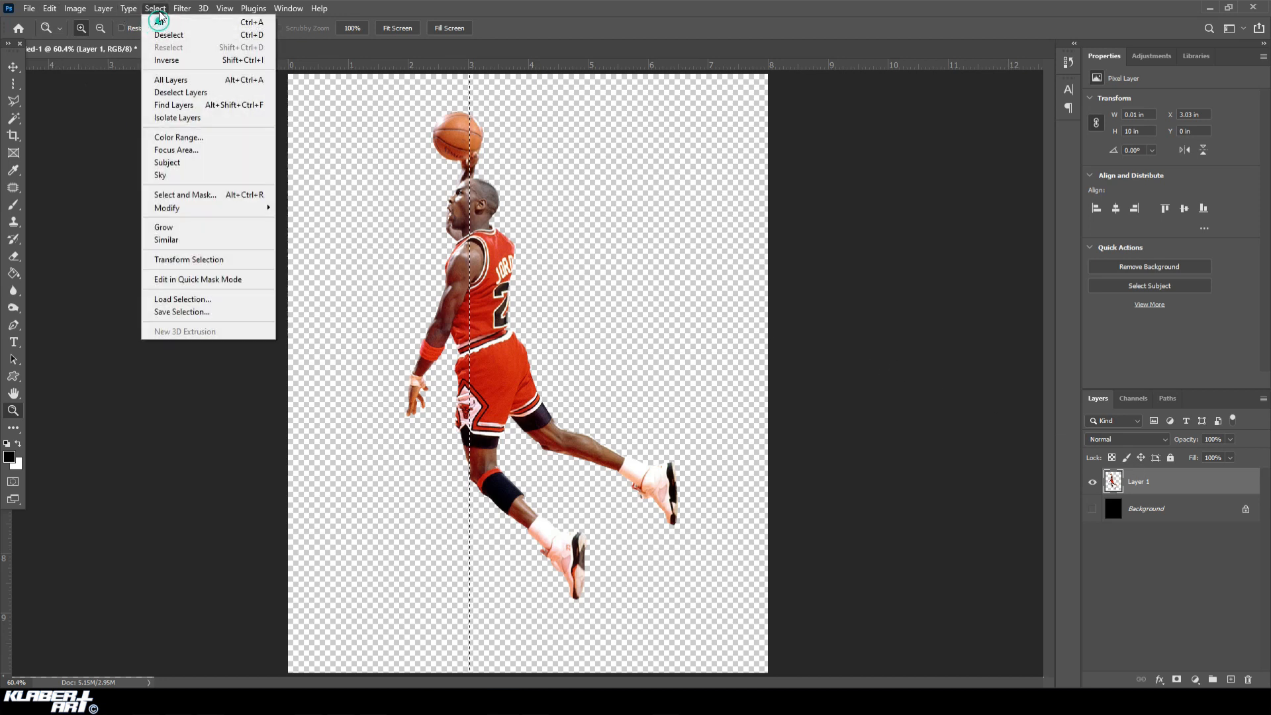
click(210, 39)
Create a new empty layer with default settings and move it below the player layer.
click(106, 8)
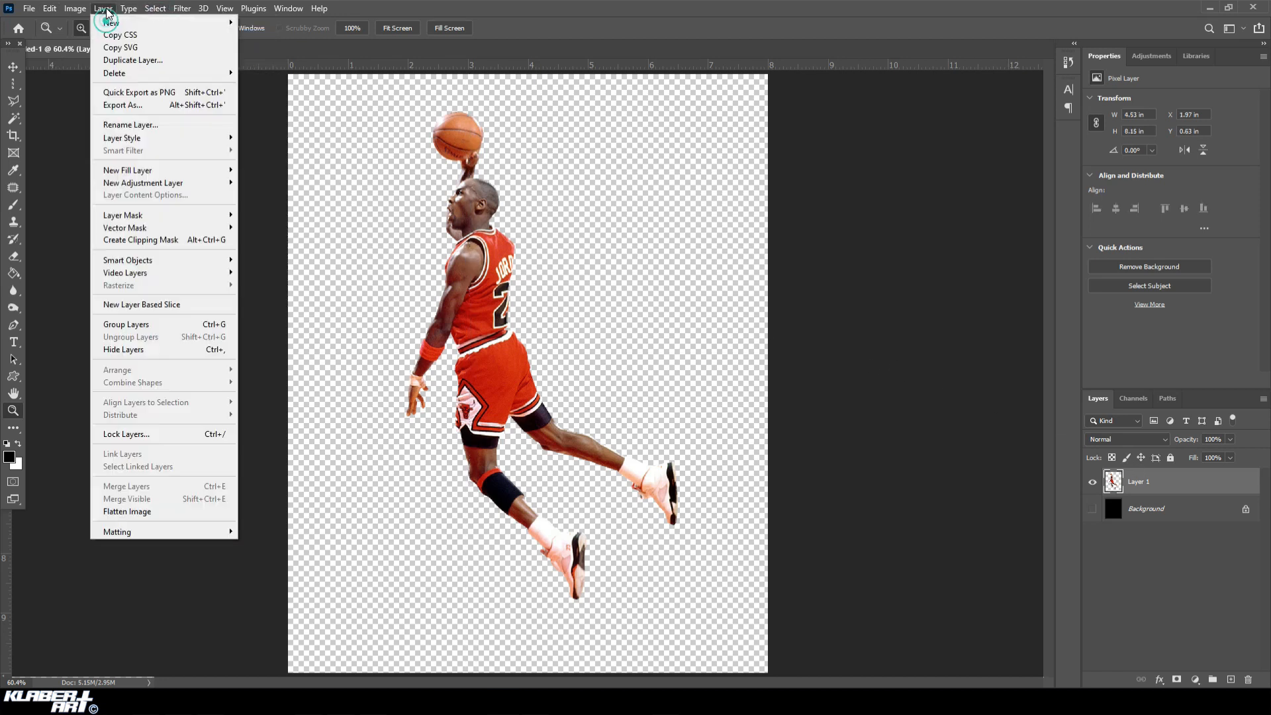
mouse_move(122, 25)
click(264, 25)
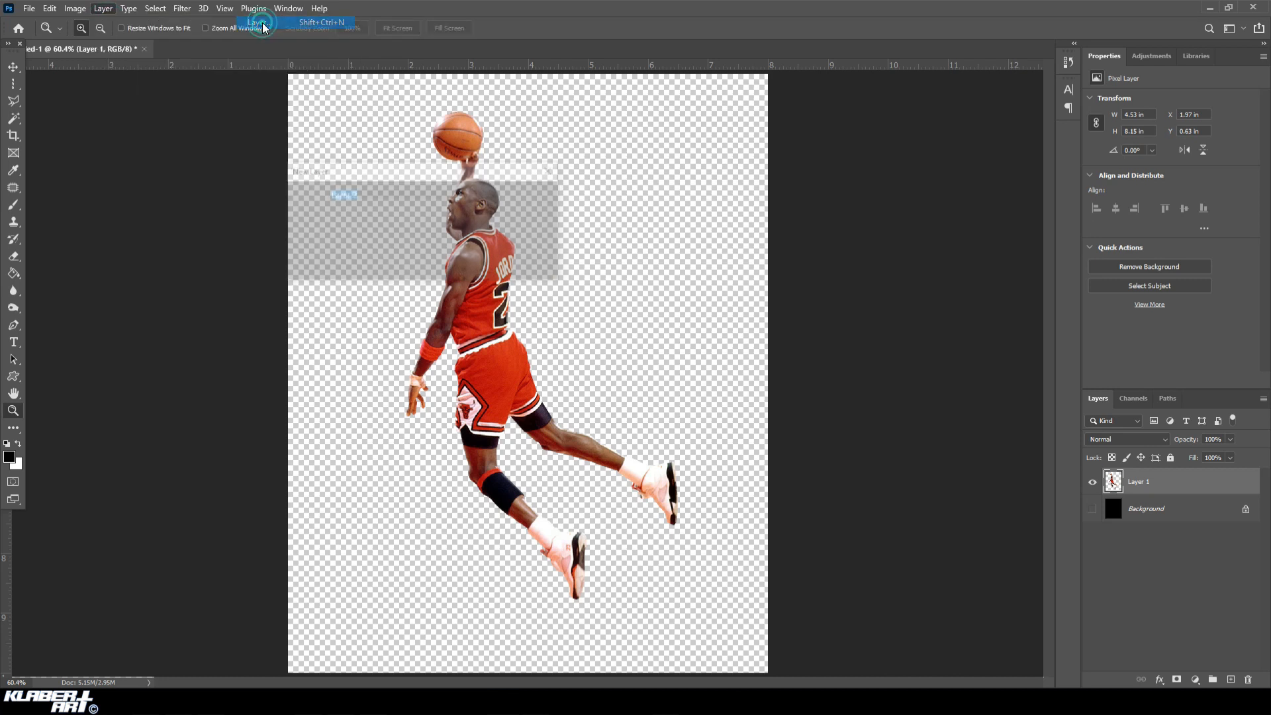
click(535, 196)
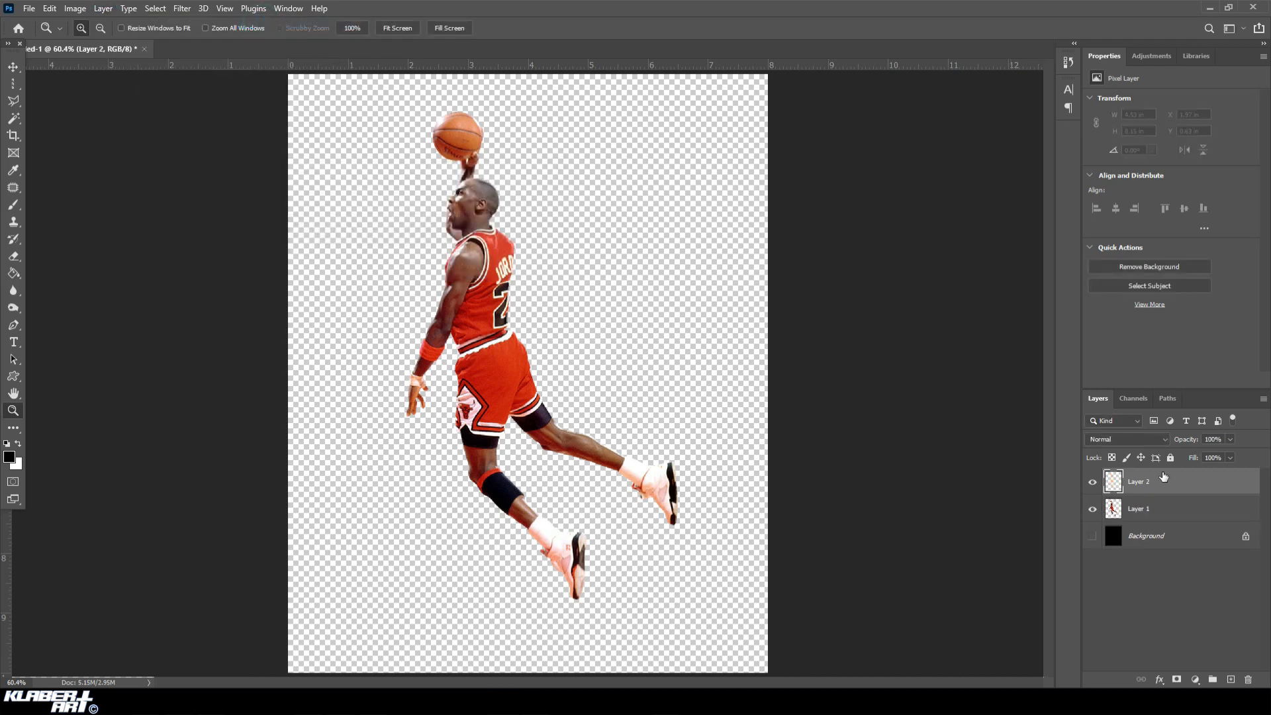
drag(1174, 489, 1177, 523)
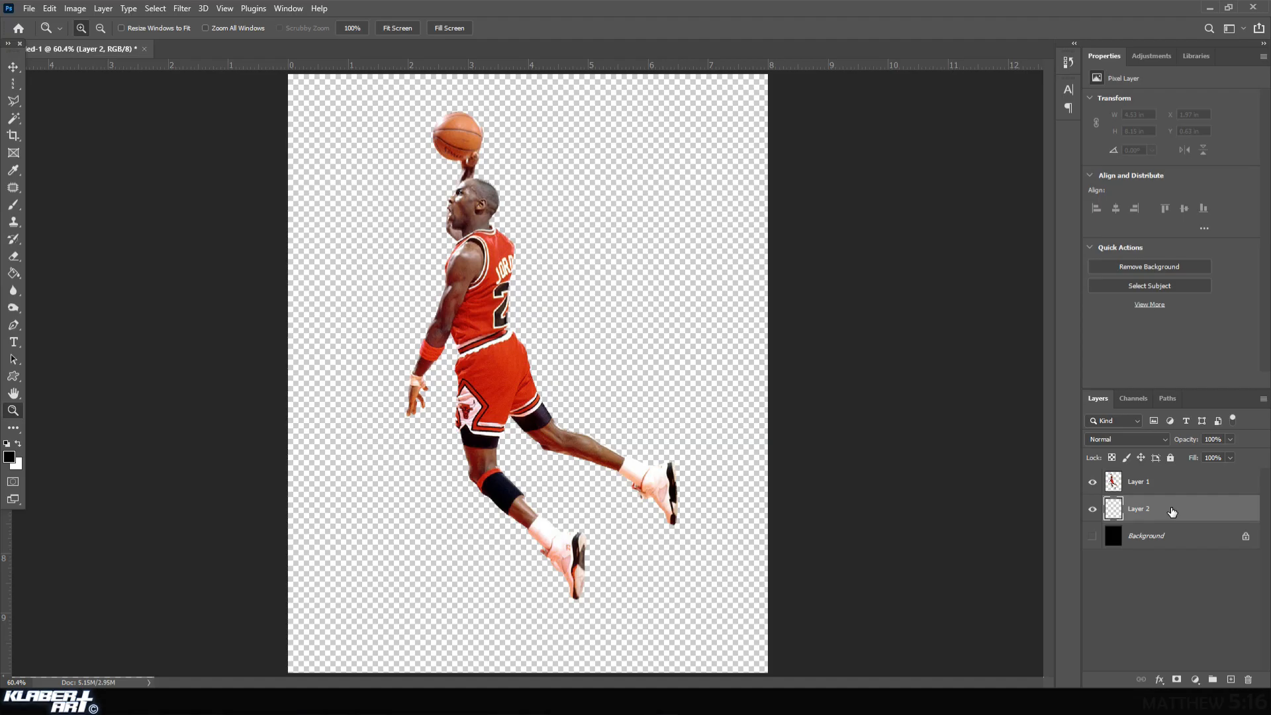
Convert the new empty layer to a smart object and open its contents for editing.
right_click(1172, 511)
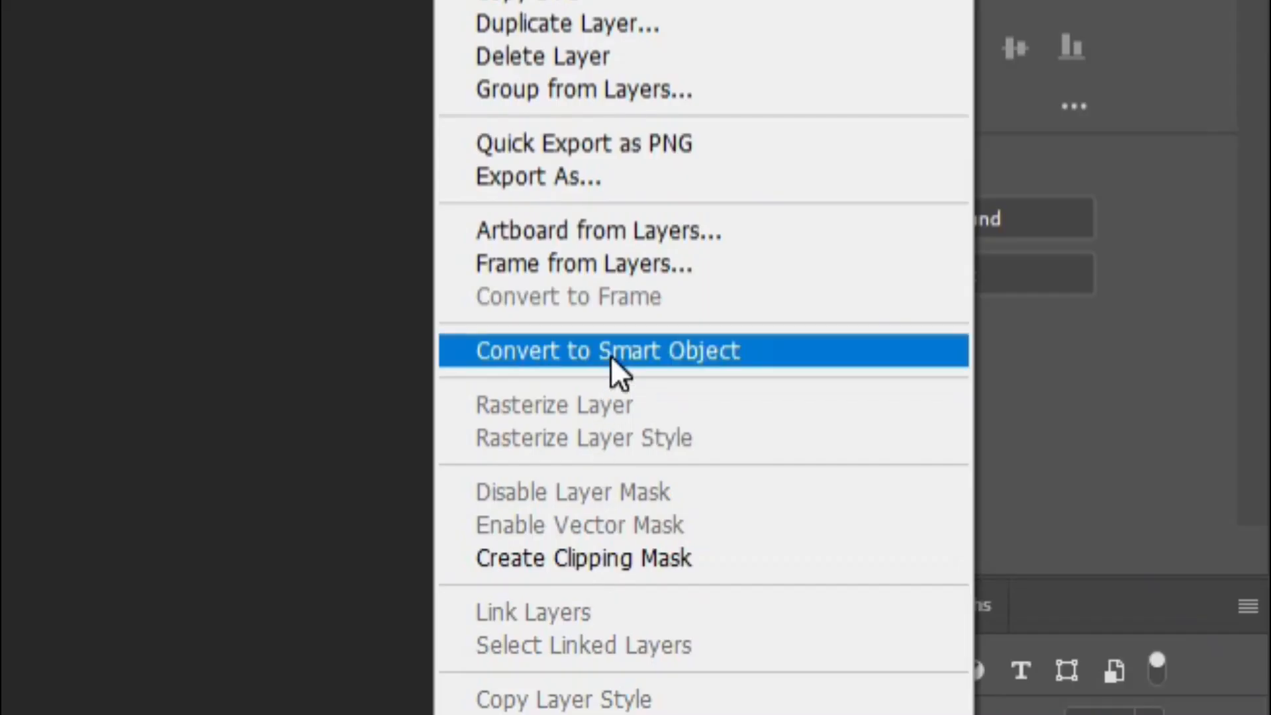
click(1046, 313)
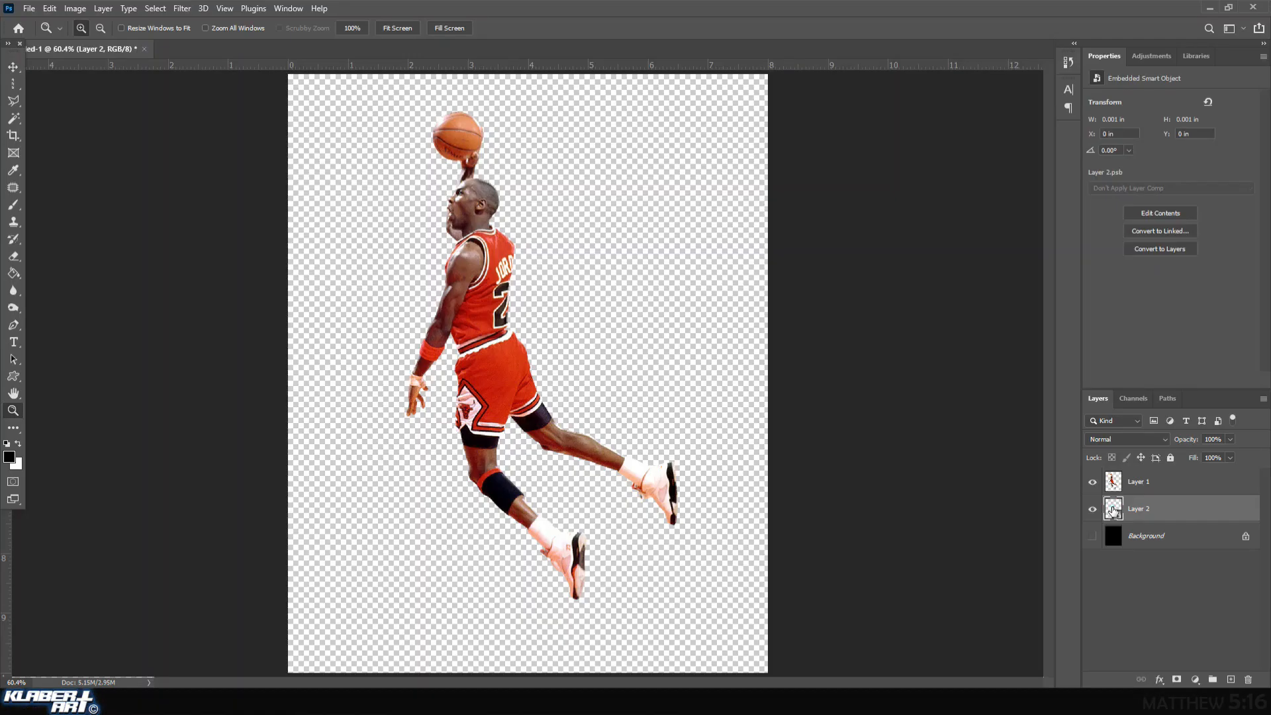
double_click(1113, 509)
Paste the pixel column into the smart object and stretch it into horizontal stripes spanning the canvas width, about 7.99 in.
click(51, 9)
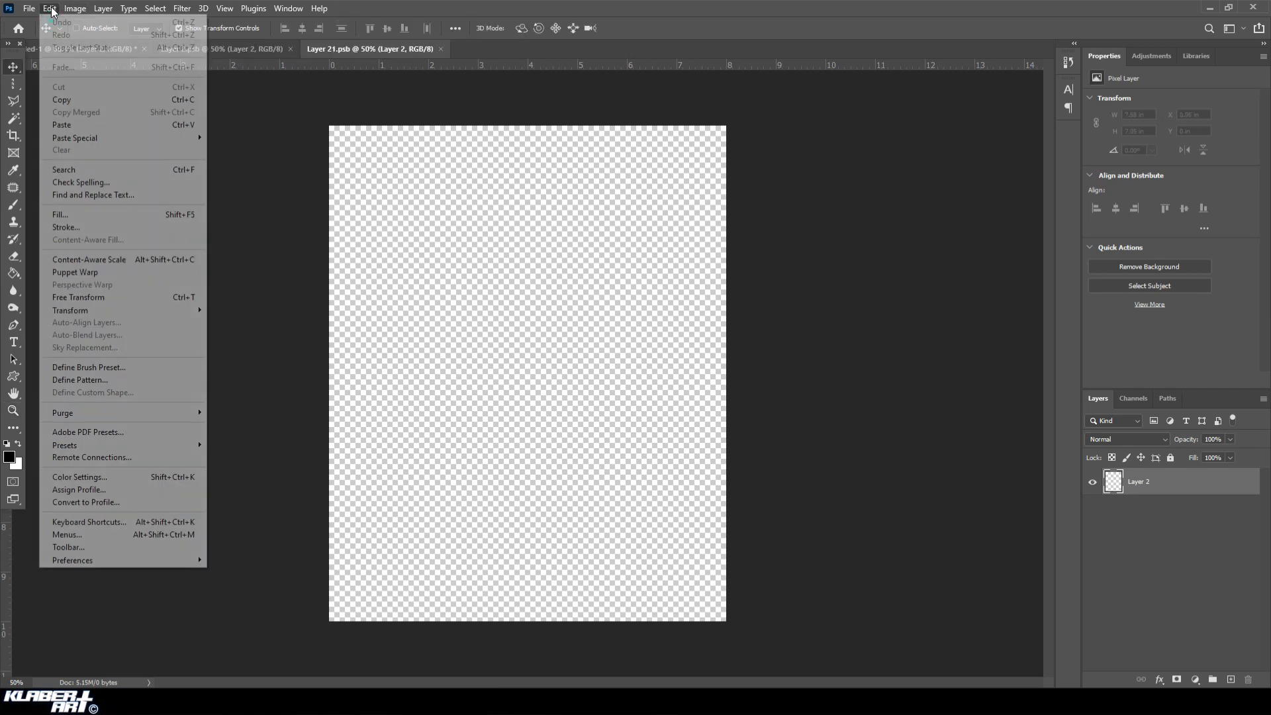
click(87, 123)
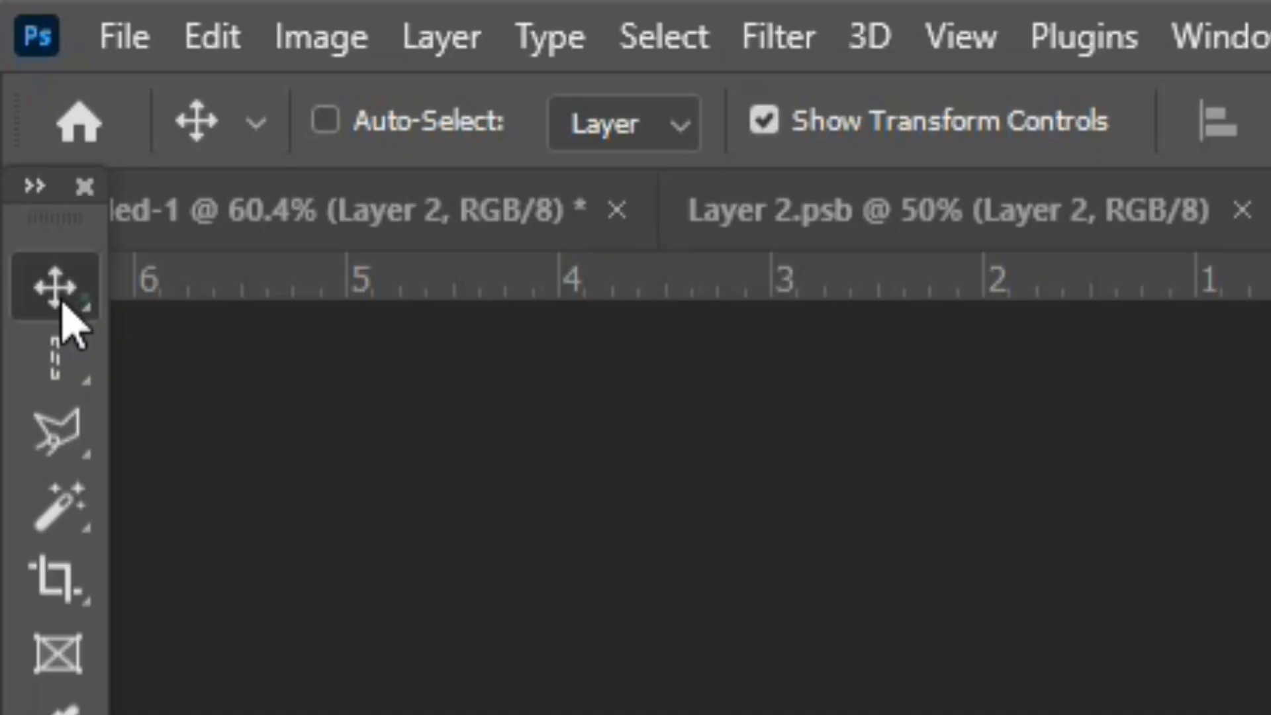
right_click(14, 73)
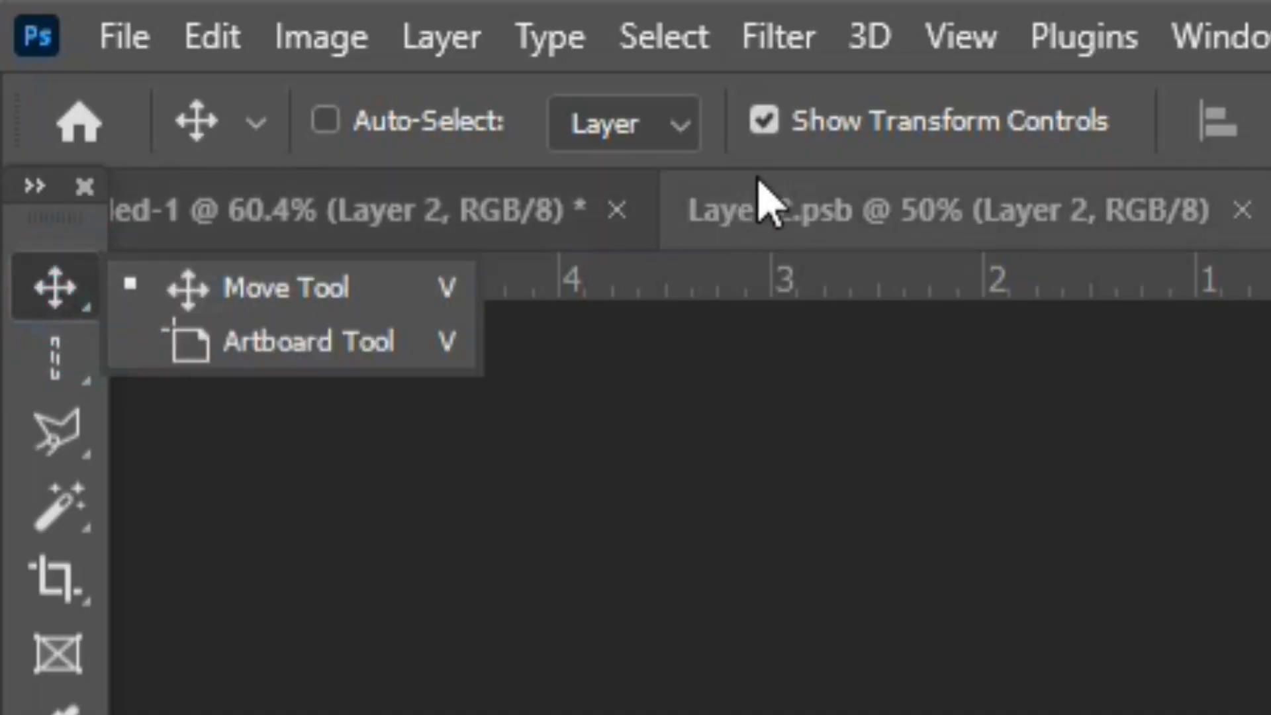
click(765, 121)
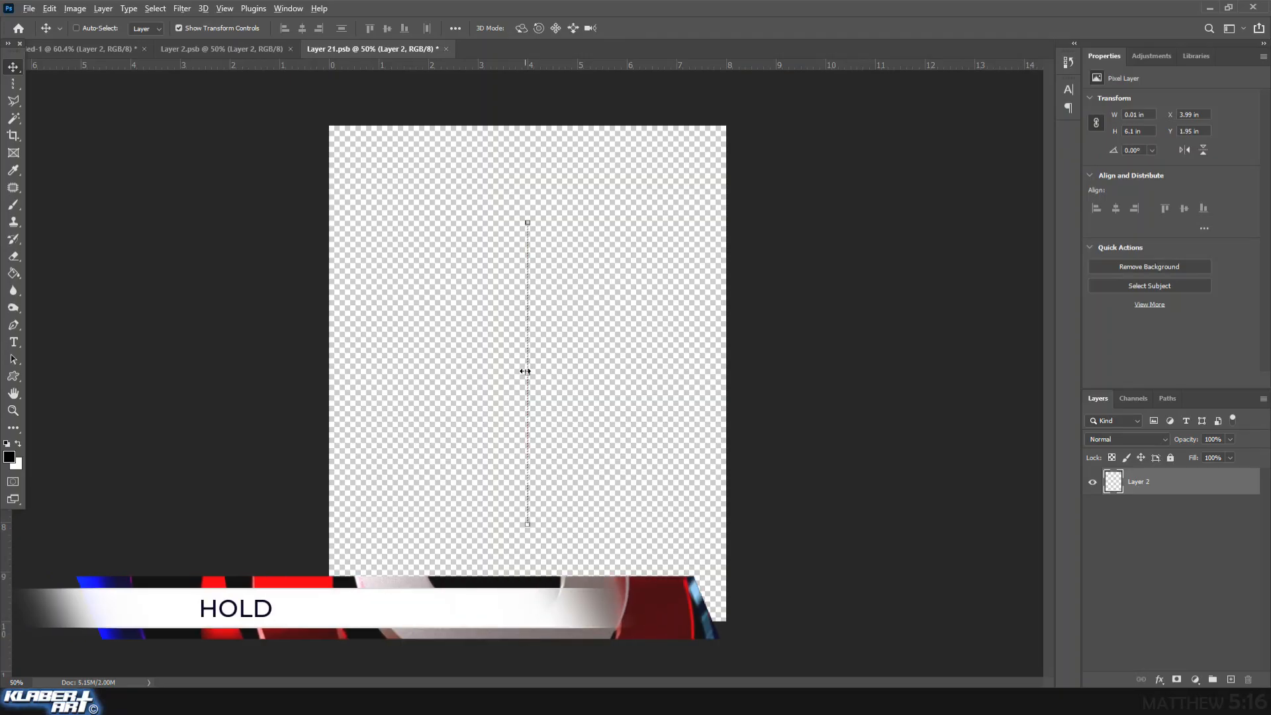
drag(525, 373, 331, 363)
key(Return)
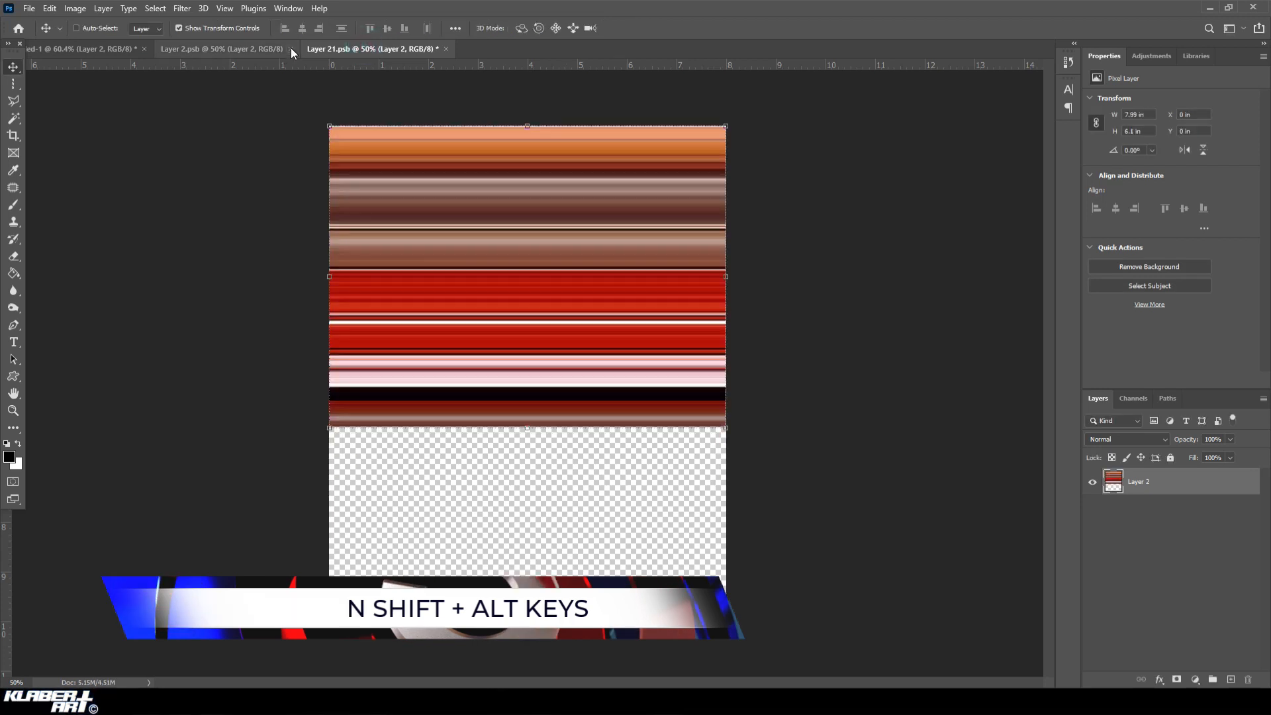
Close the empty Layer 2.psb, save the striped Layer 21.psb, and return to the main composition document.
click(291, 48)
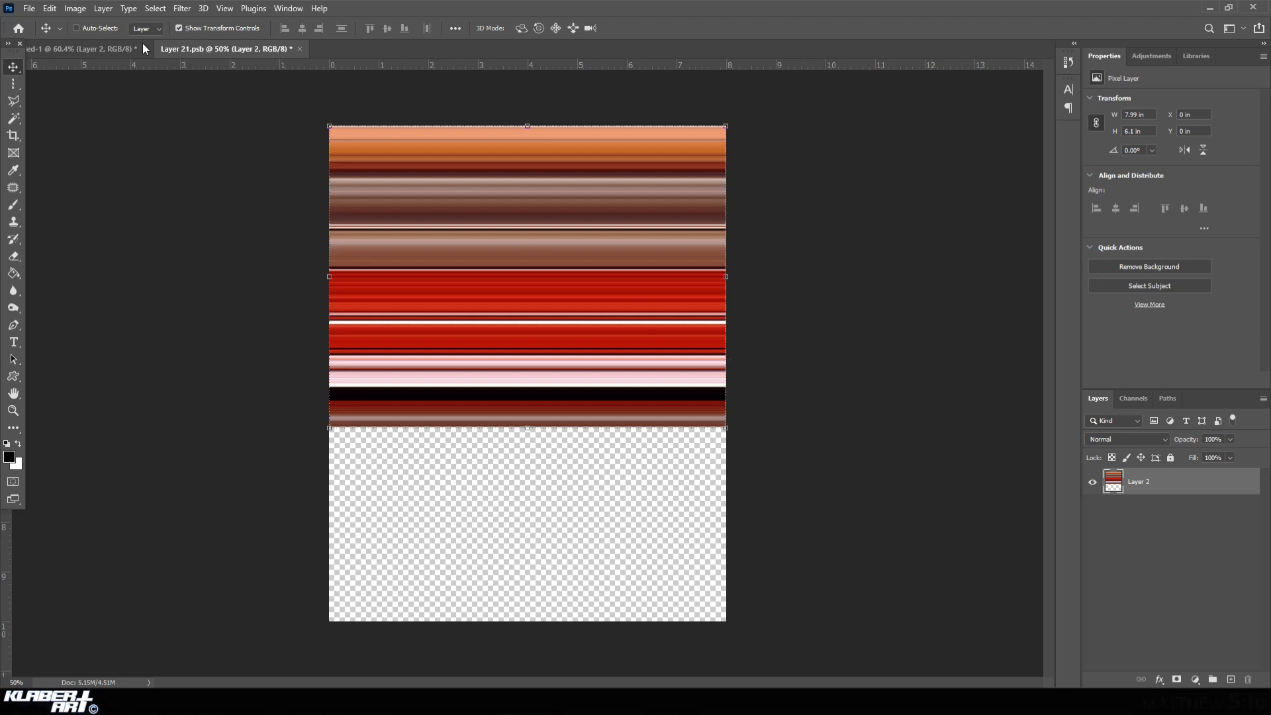
click(31, 9)
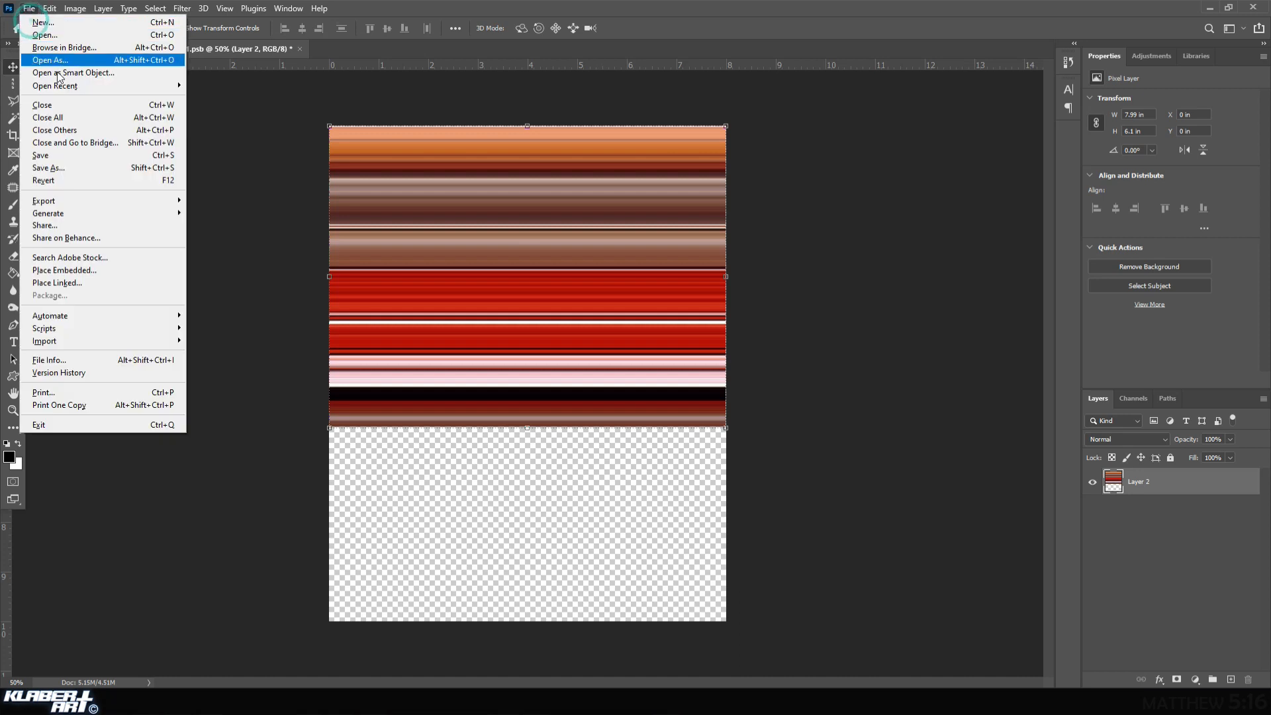
click(69, 154)
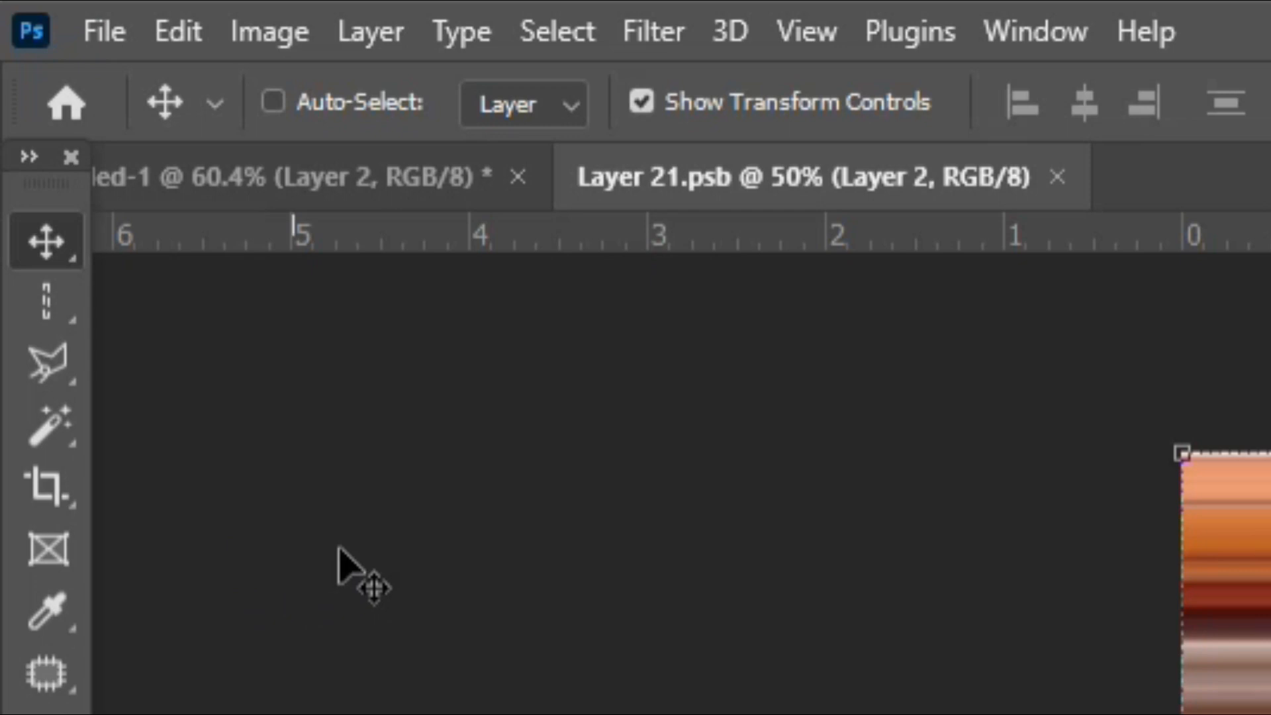
click(345, 185)
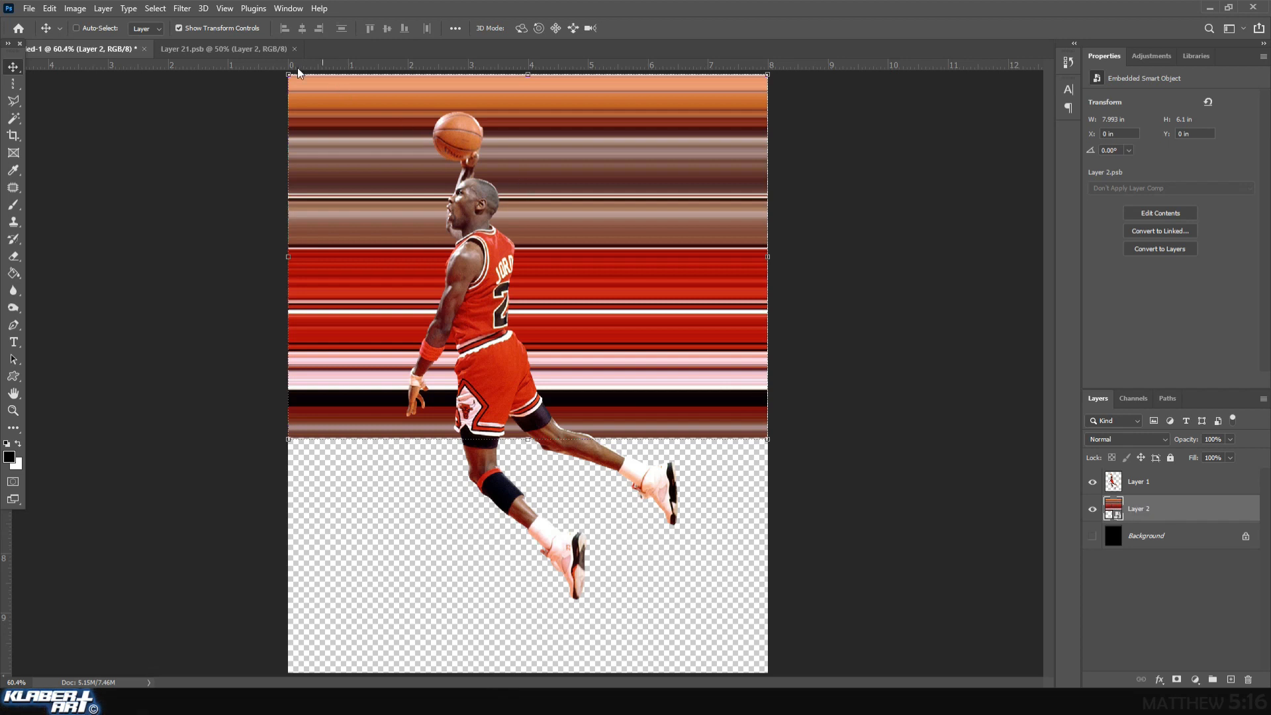
Apply the Polar Coordinates distort filter to the striped smart object using Rectangular to Polar.
click(182, 8)
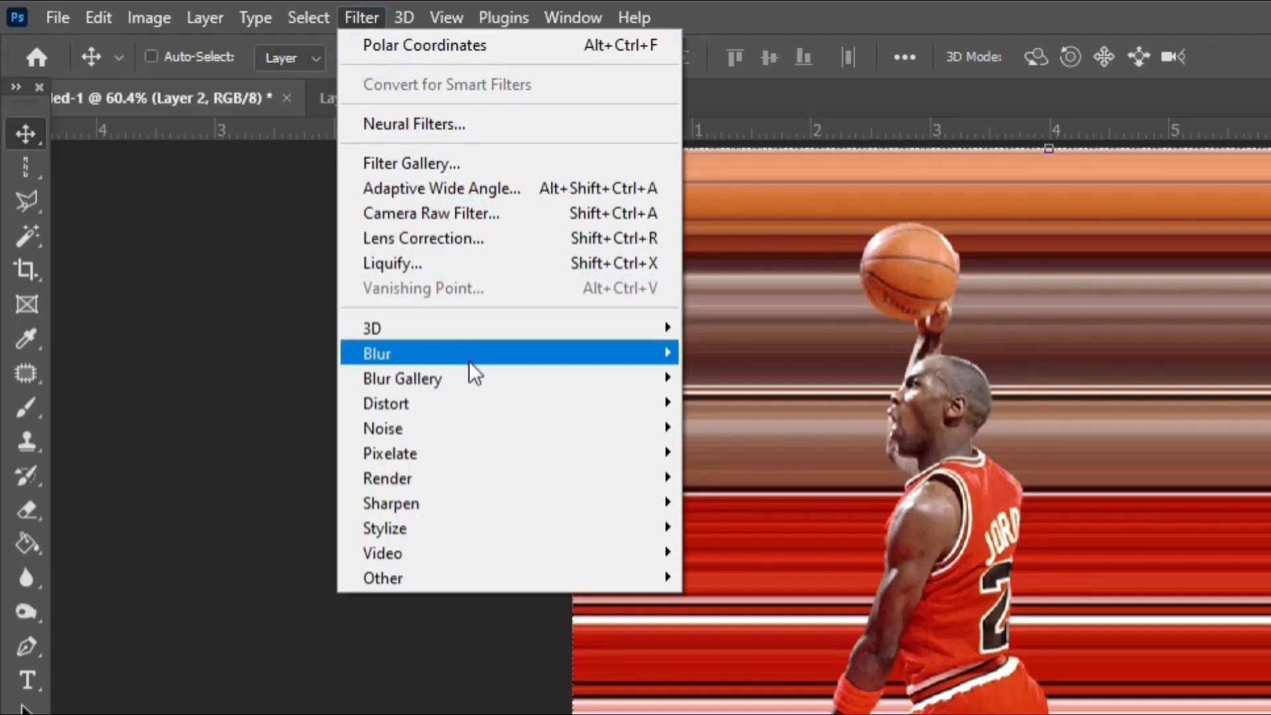
mouse_move(469, 402)
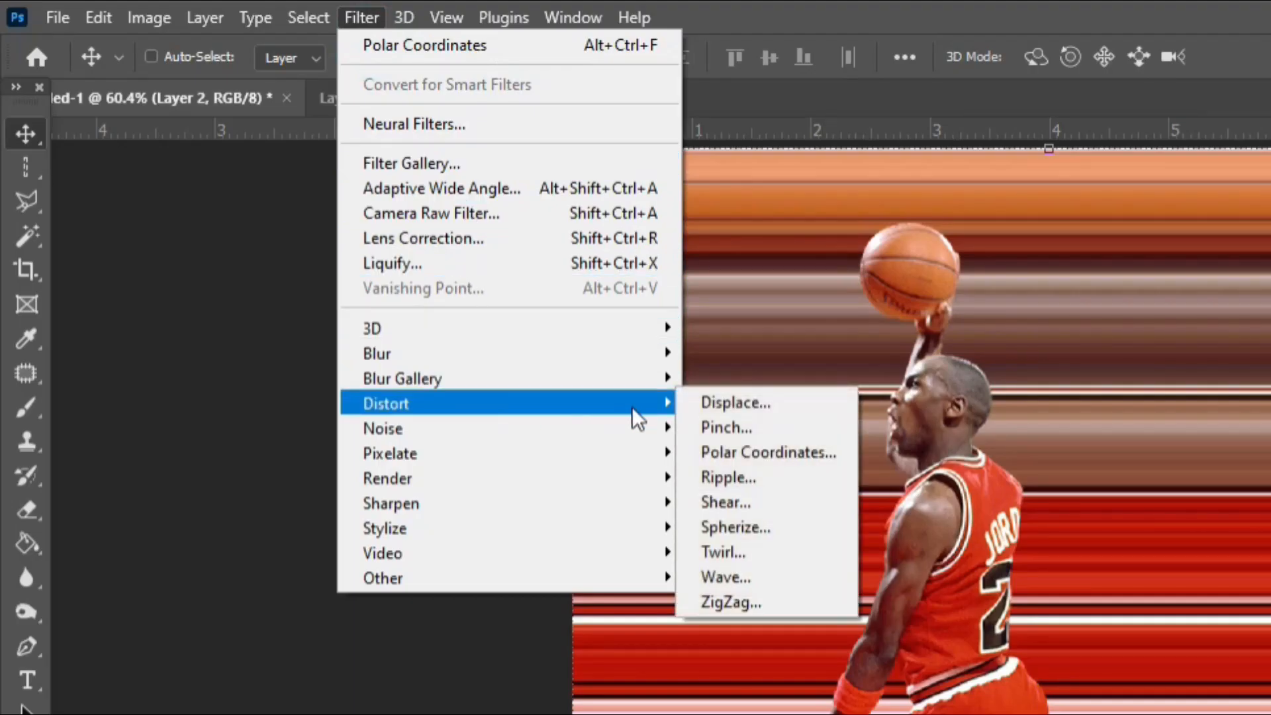
click(737, 451)
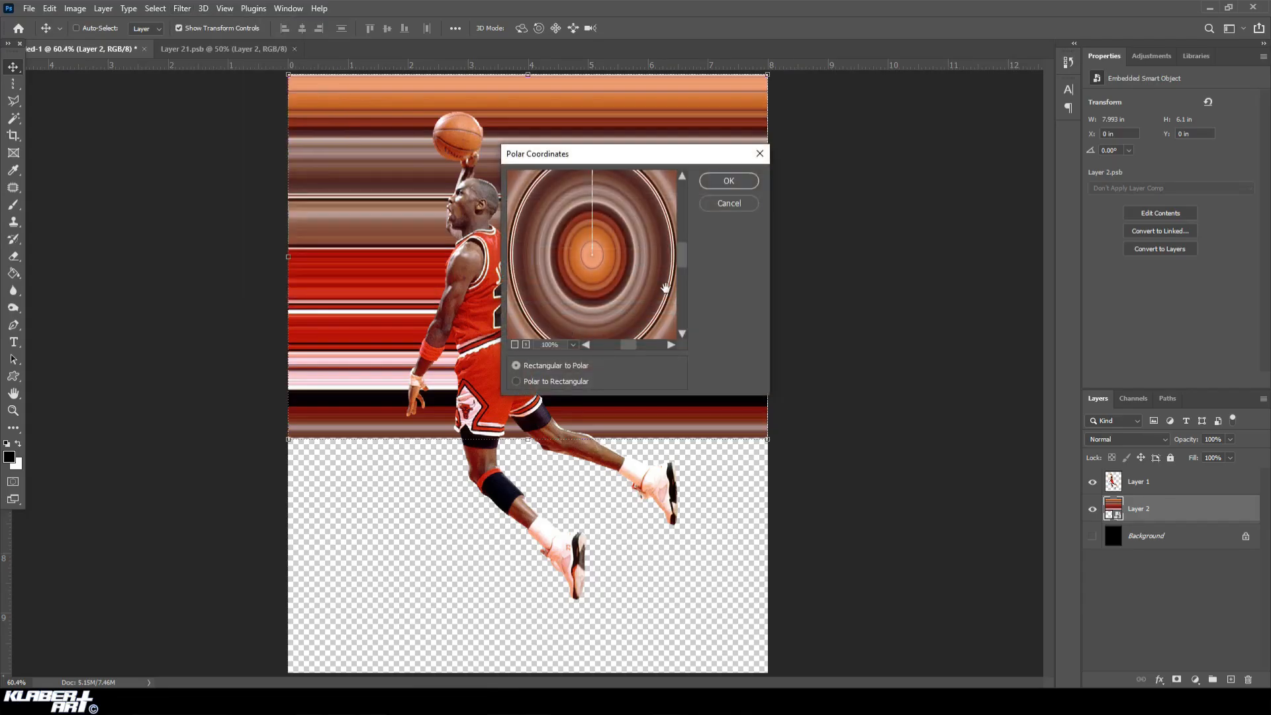
click(721, 183)
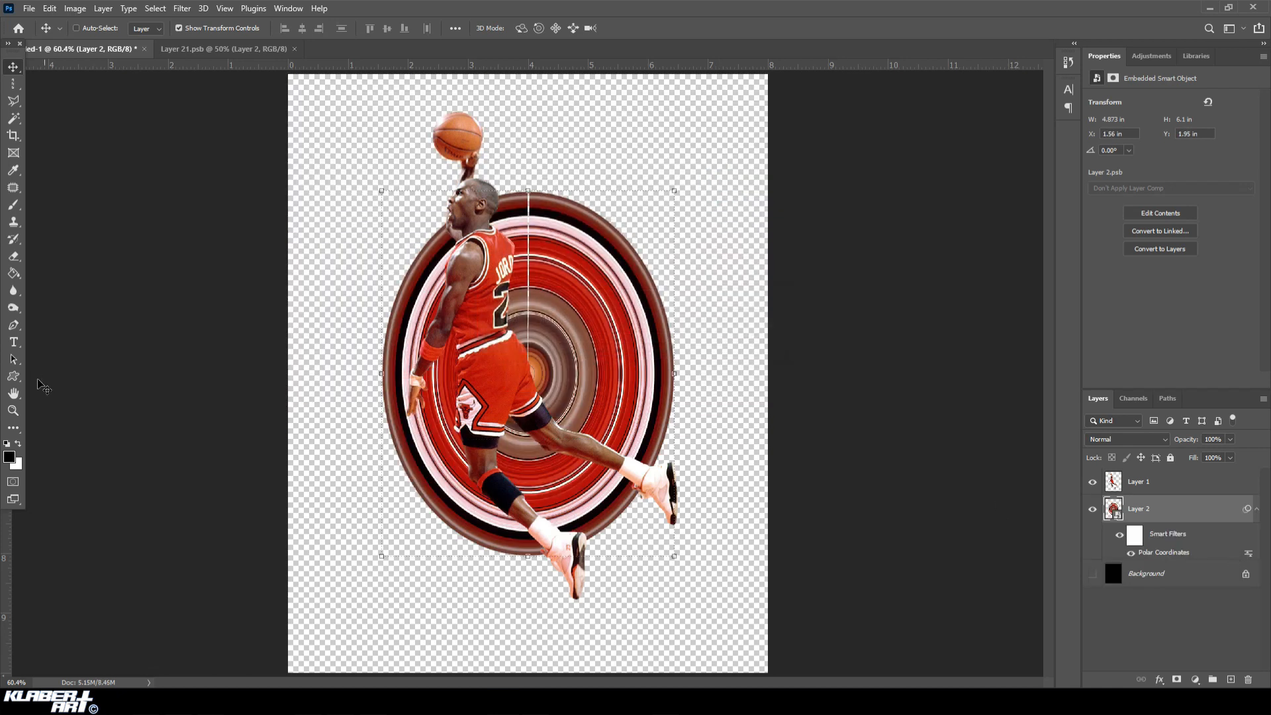
Check the vertical gap in the ring pattern up close, then rasterize the ring layer.
click(14, 411)
drag(508, 170, 584, 342)
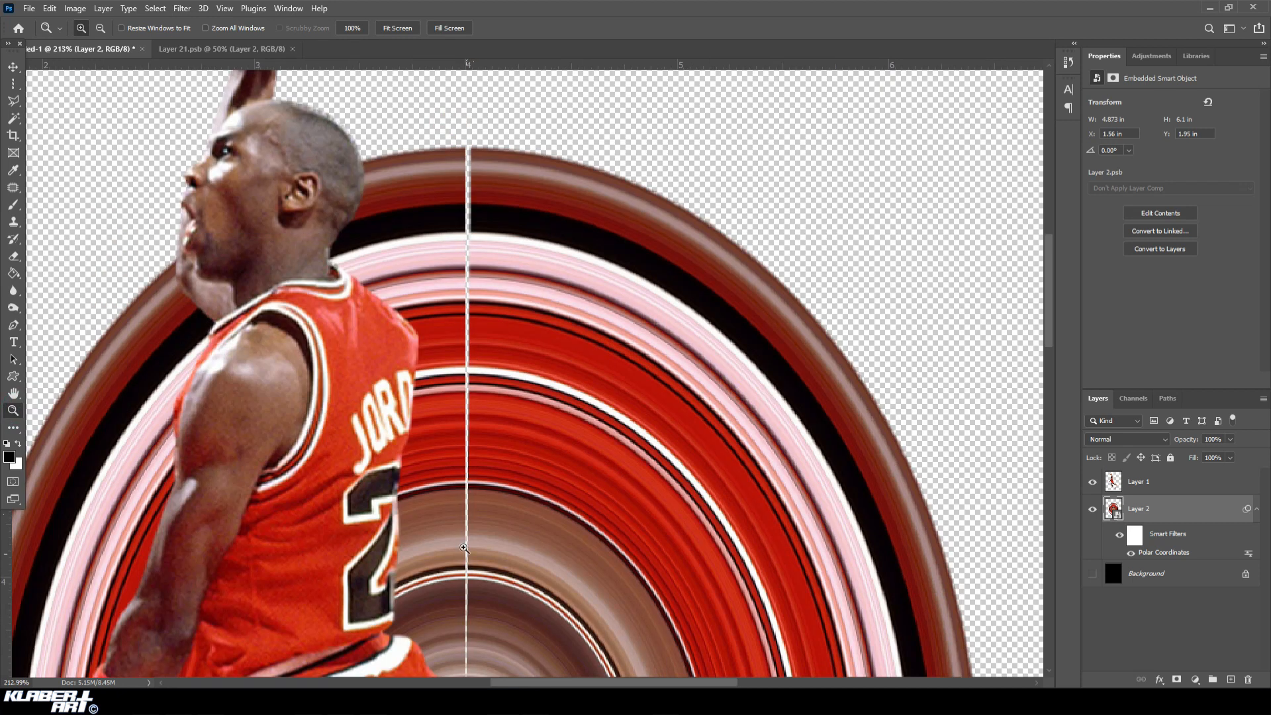
click(224, 8)
click(262, 124)
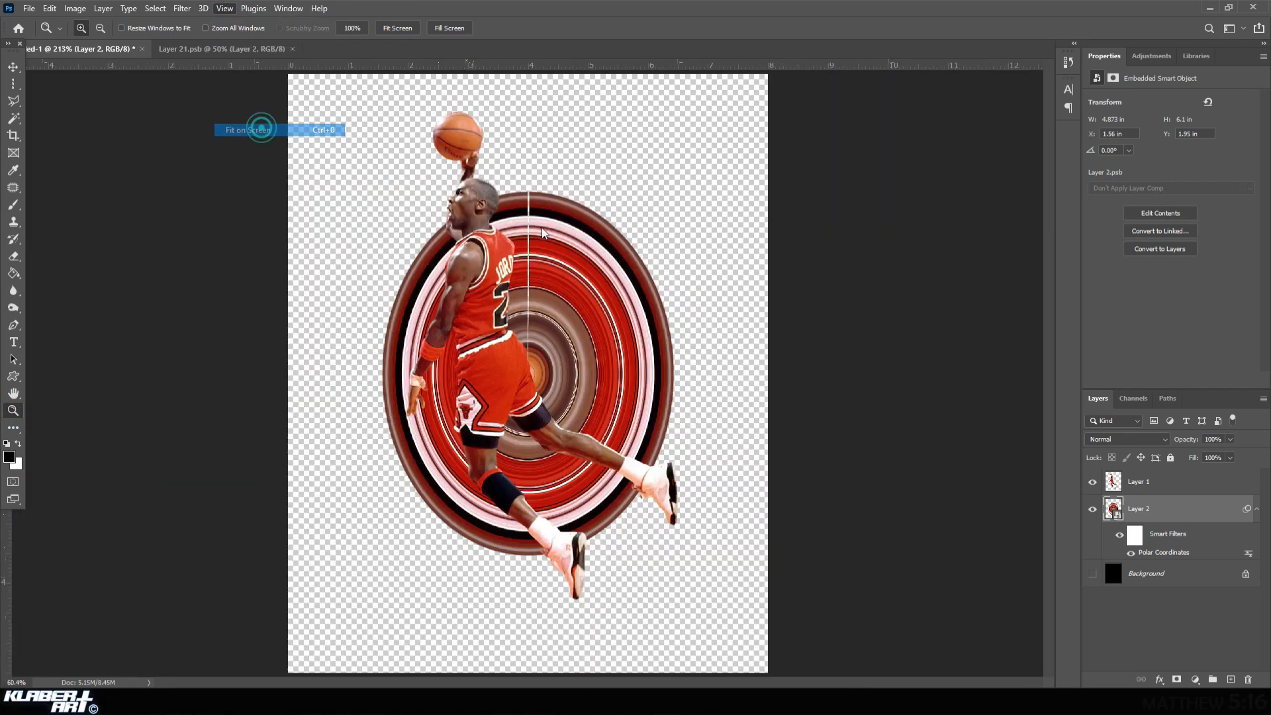
right_click(1173, 515)
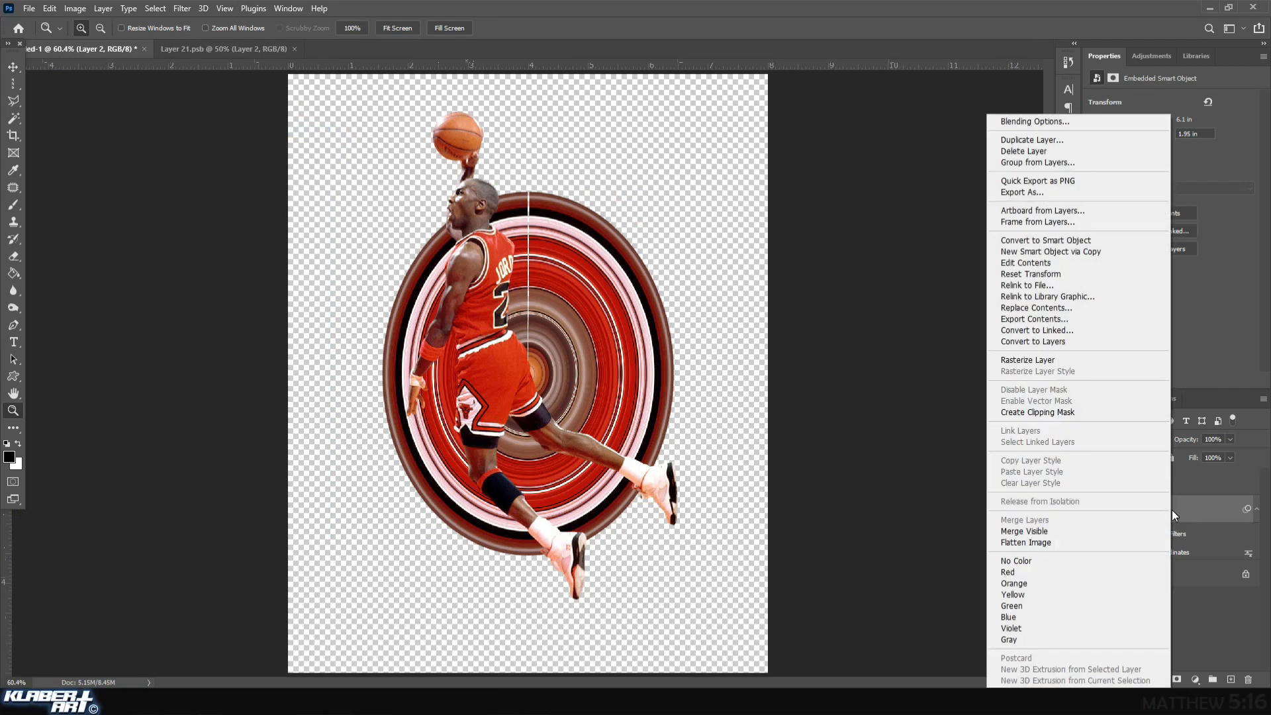
click(1027, 363)
Free Transform the ring layer to about 136% width and 141% height so it surrounds the player, and apply it.
click(50, 8)
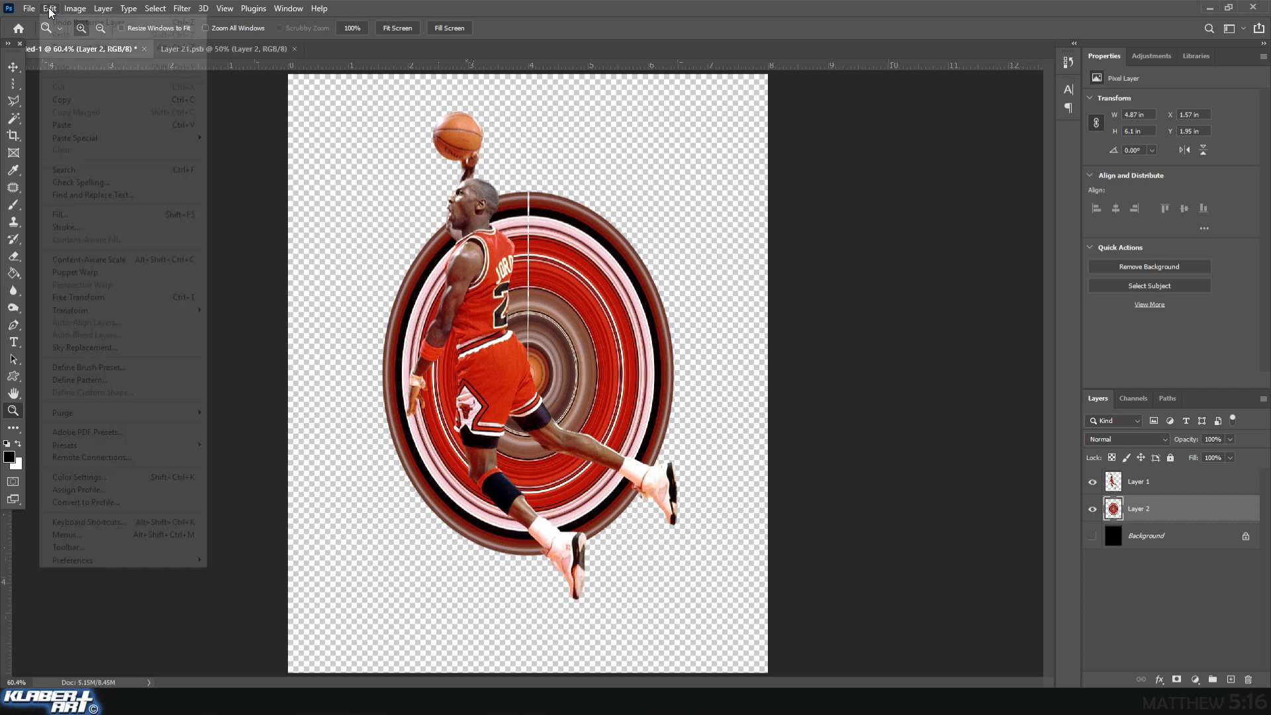
click(101, 297)
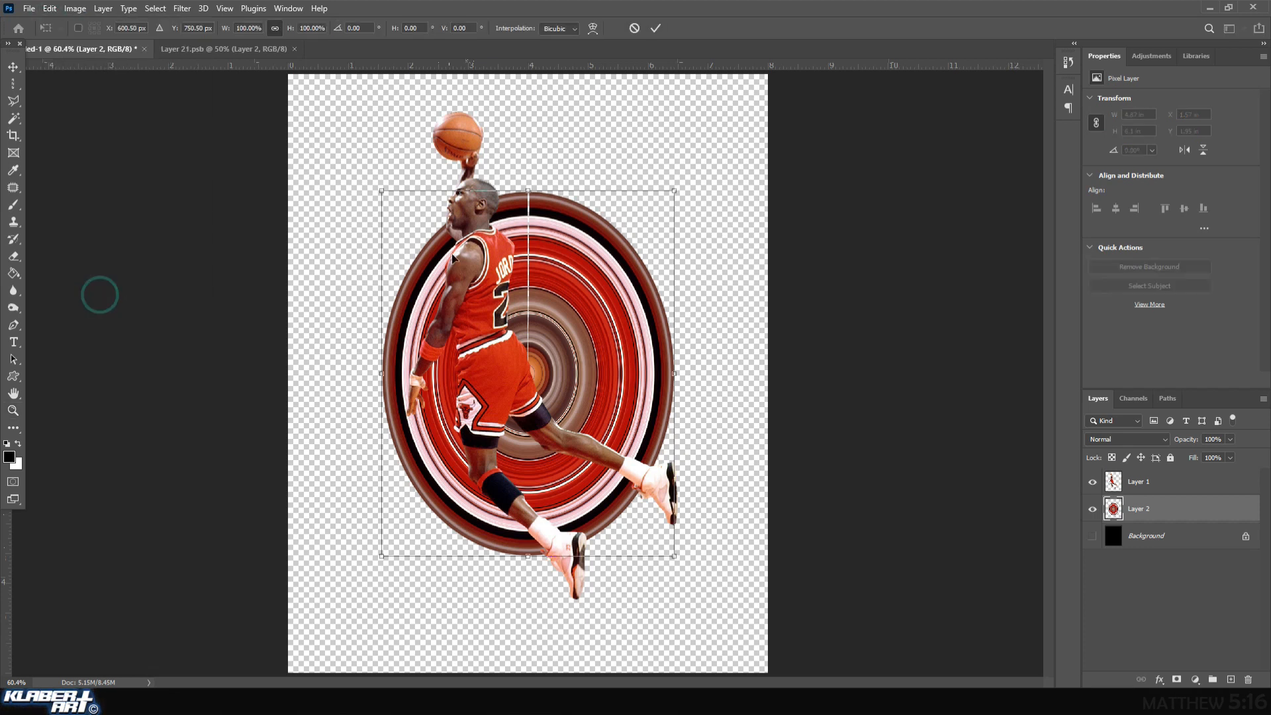
drag(380, 191, 326, 104)
drag(675, 556, 734, 604)
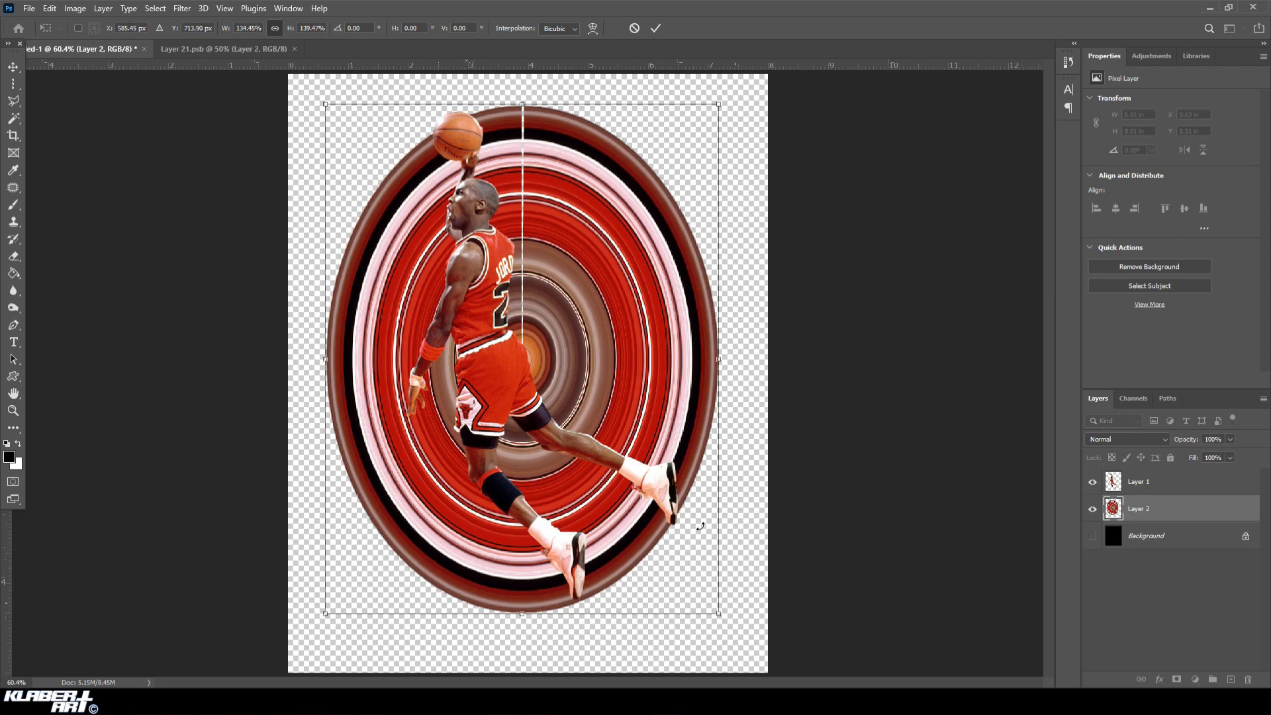
drag(326, 104, 320, 100)
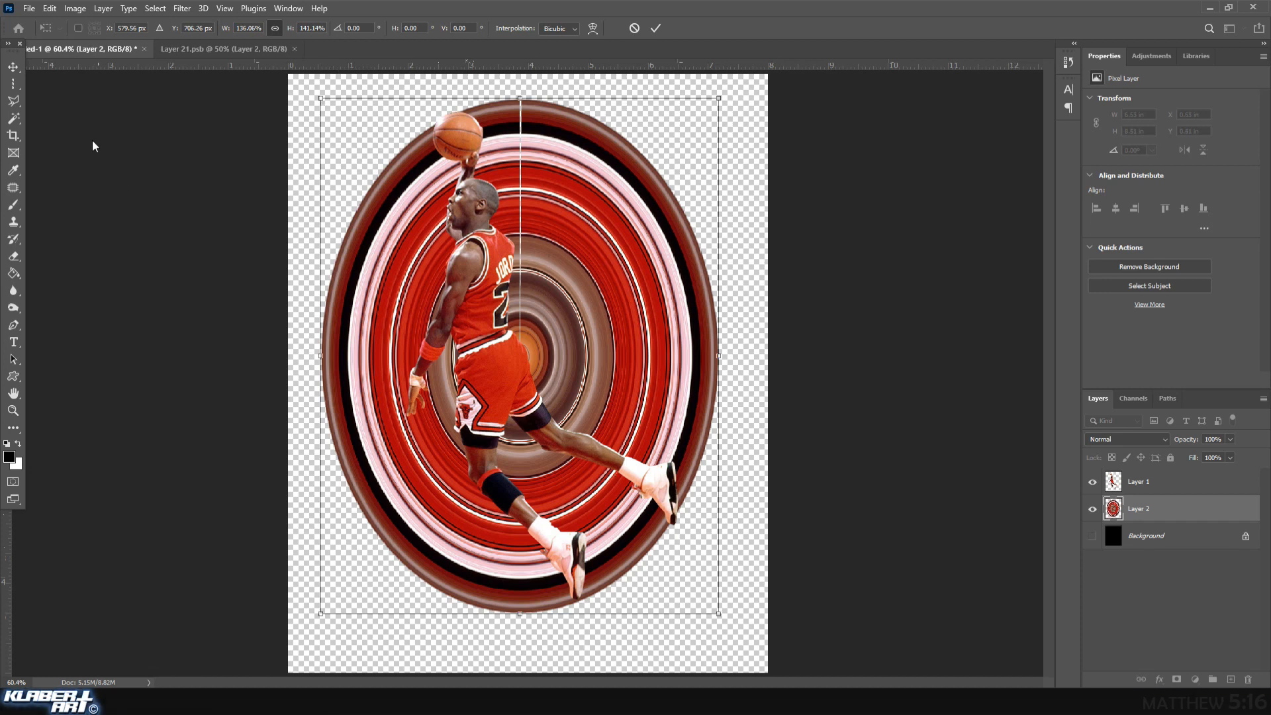
click(13, 67)
Rotate the ring layer with Free Transform to about -26.17° so its gap tilts behind the raised arm, and apply it.
click(13, 411)
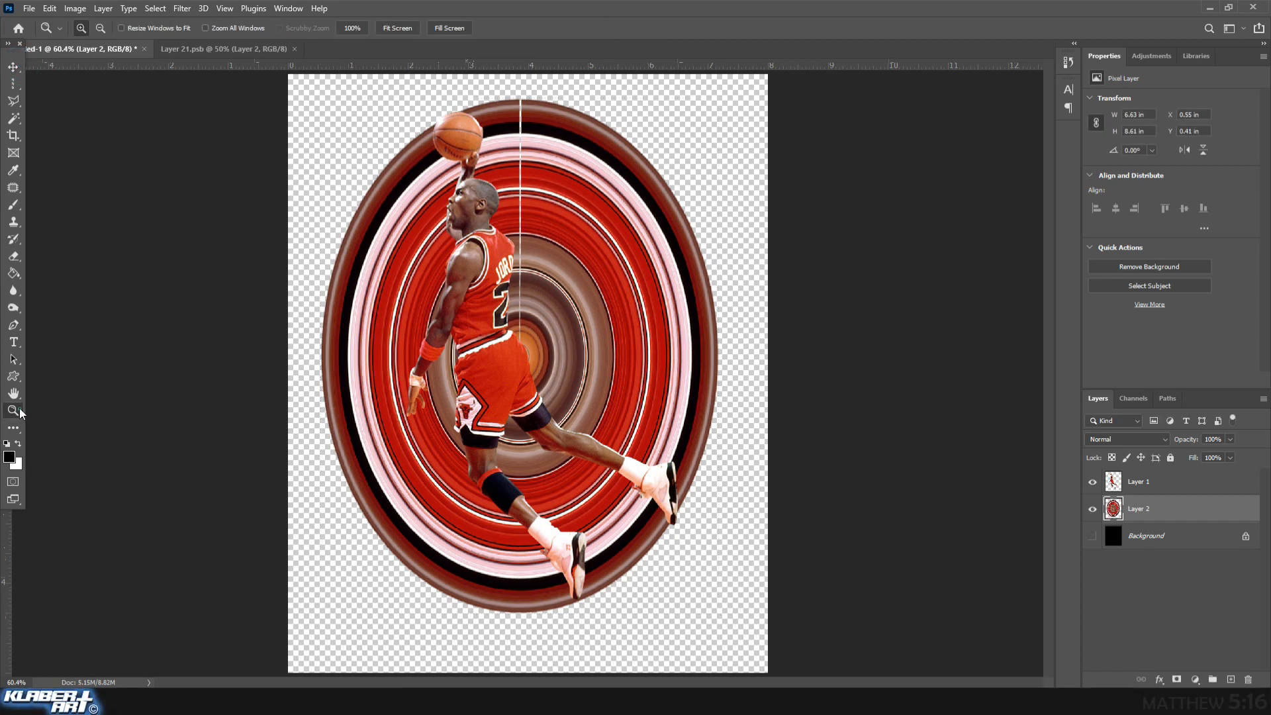
drag(428, 92, 483, 184)
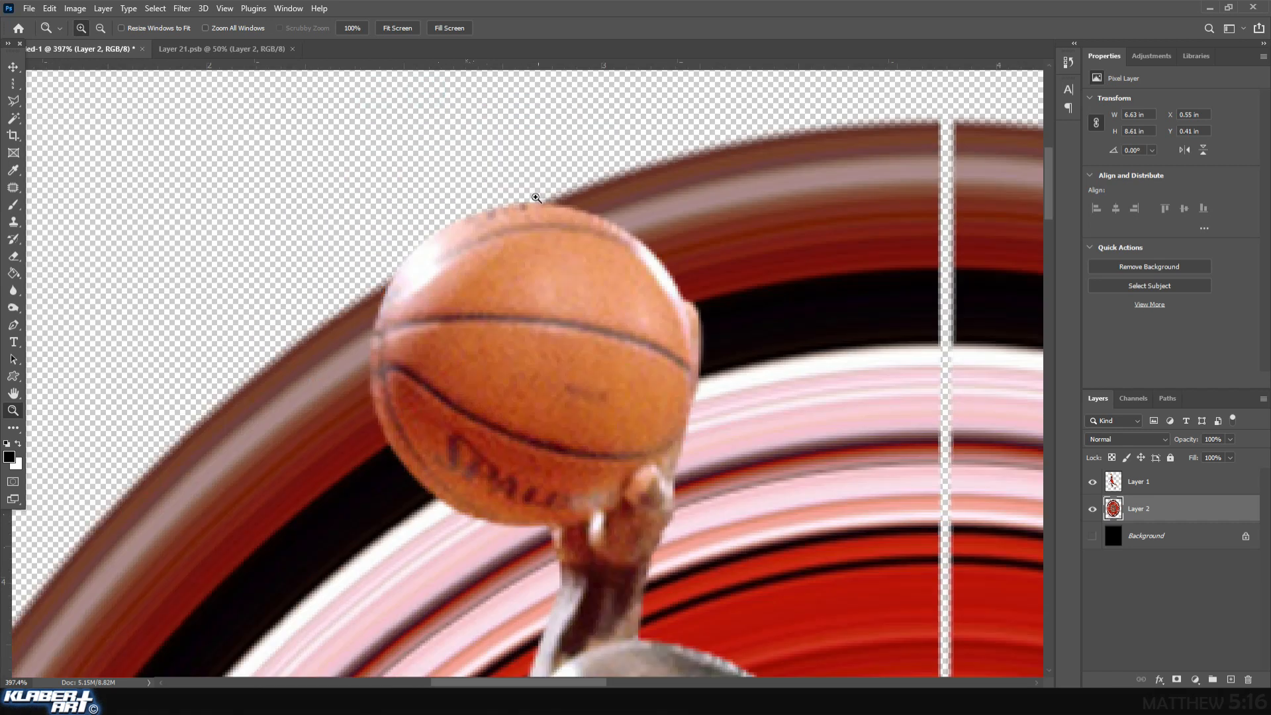
click(225, 7)
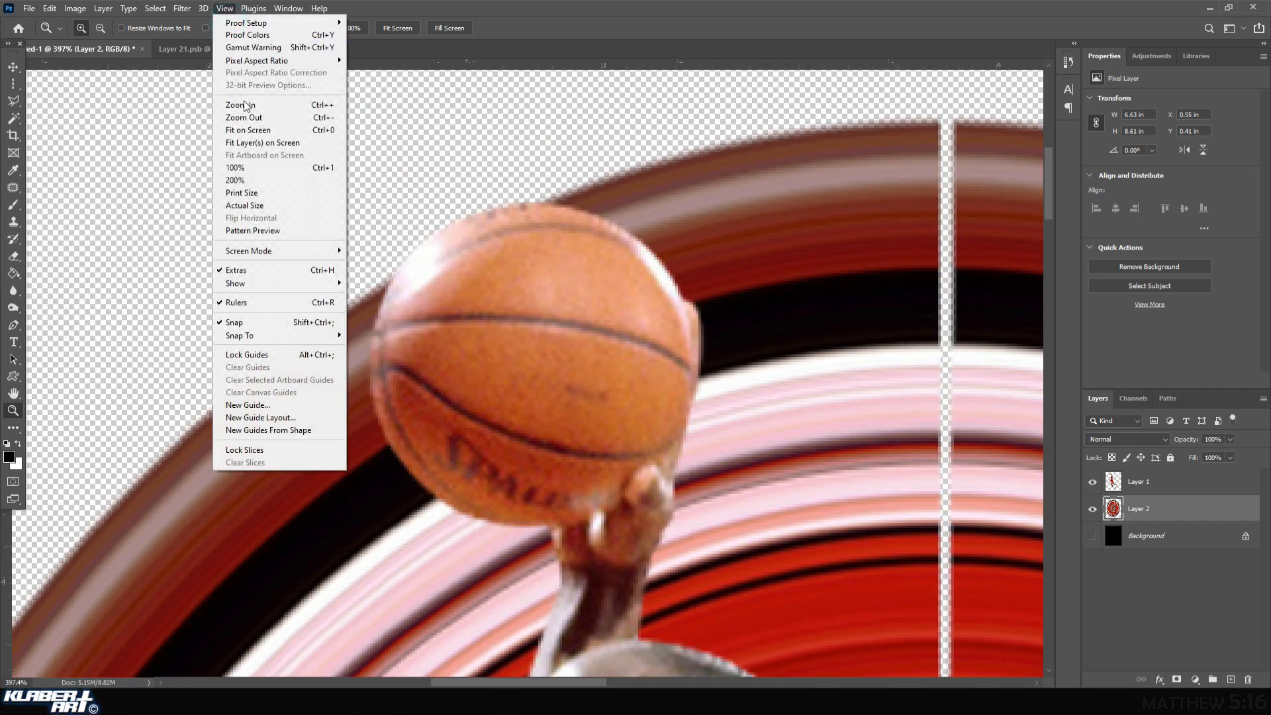
click(248, 132)
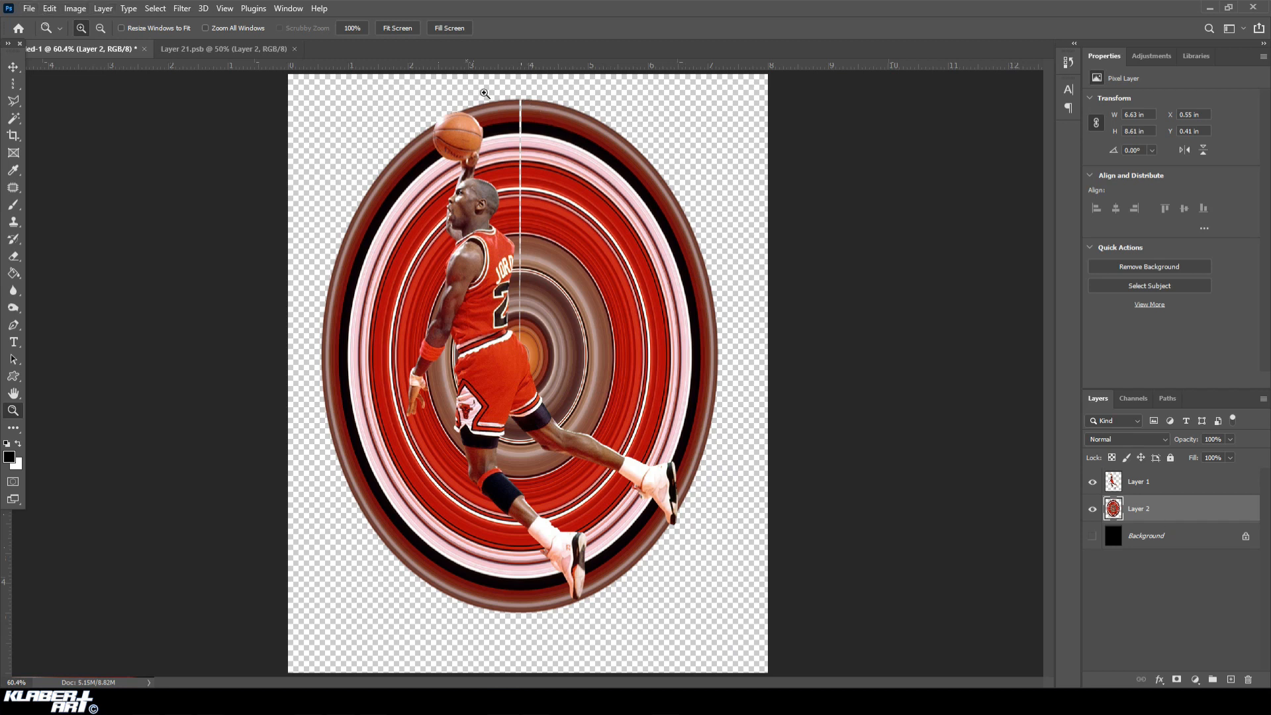
click(52, 8)
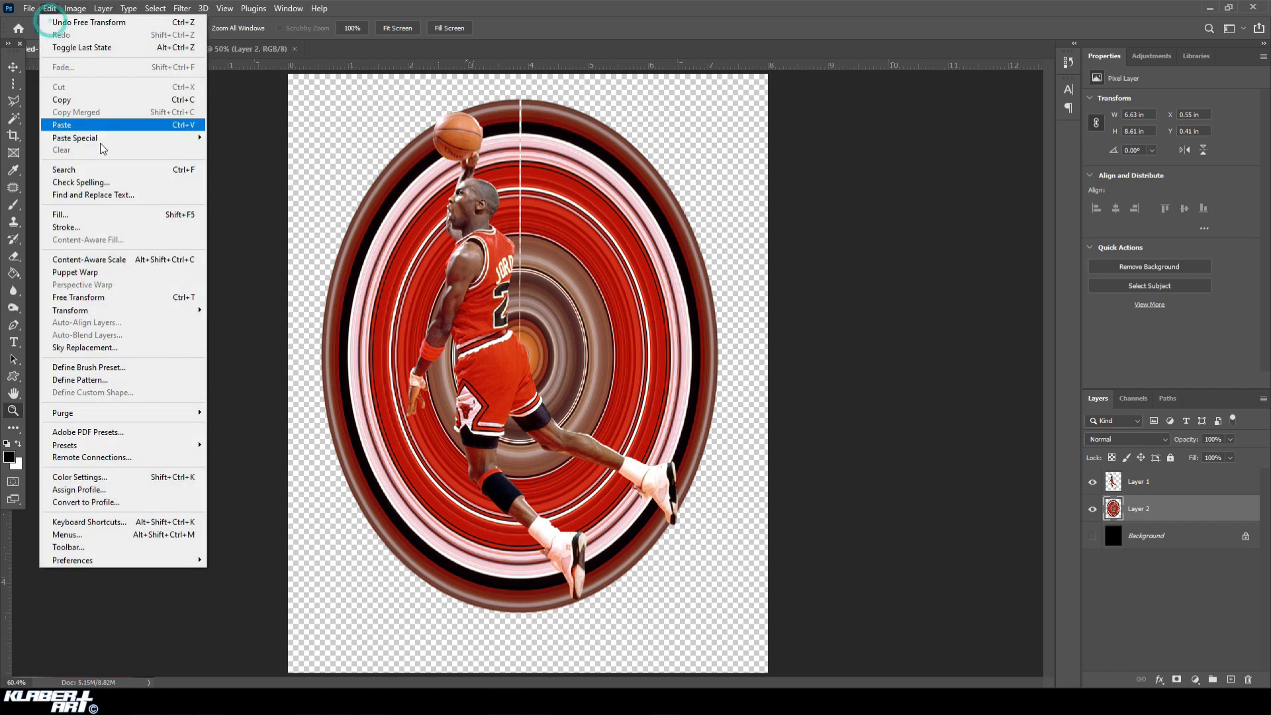
click(101, 297)
drag(368, 85, 281, 193)
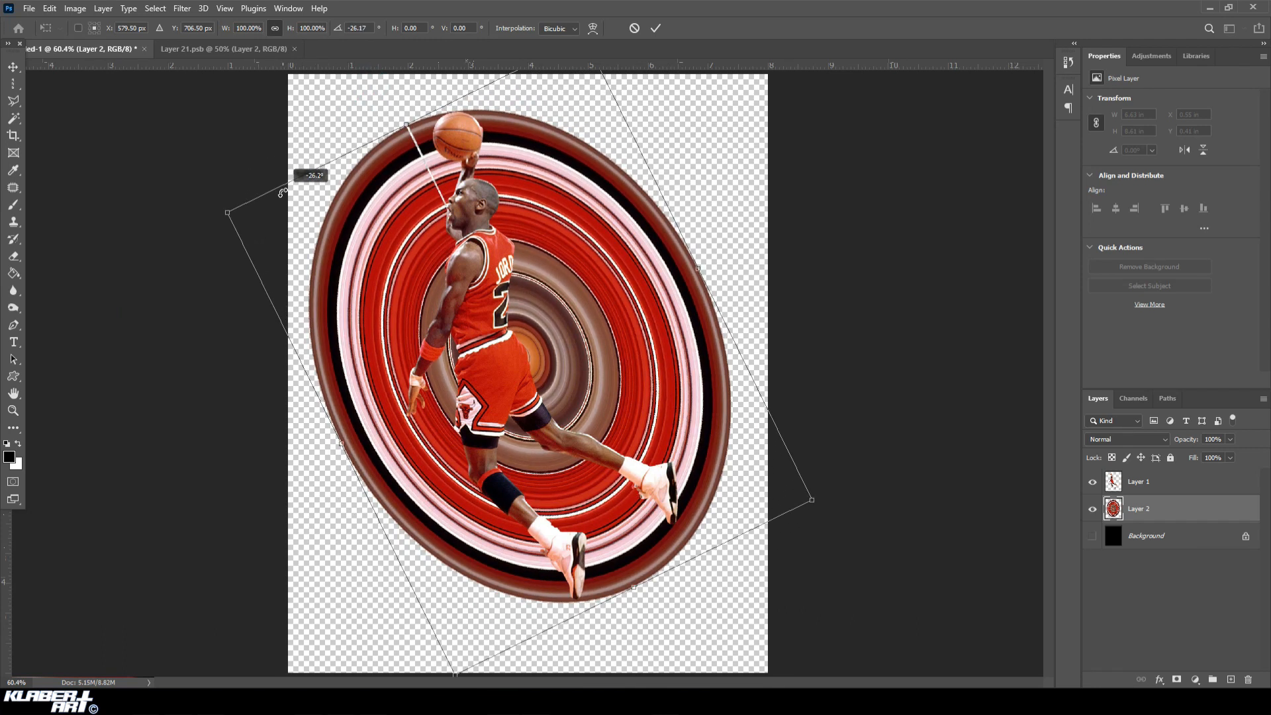
drag(281, 193, 282, 192)
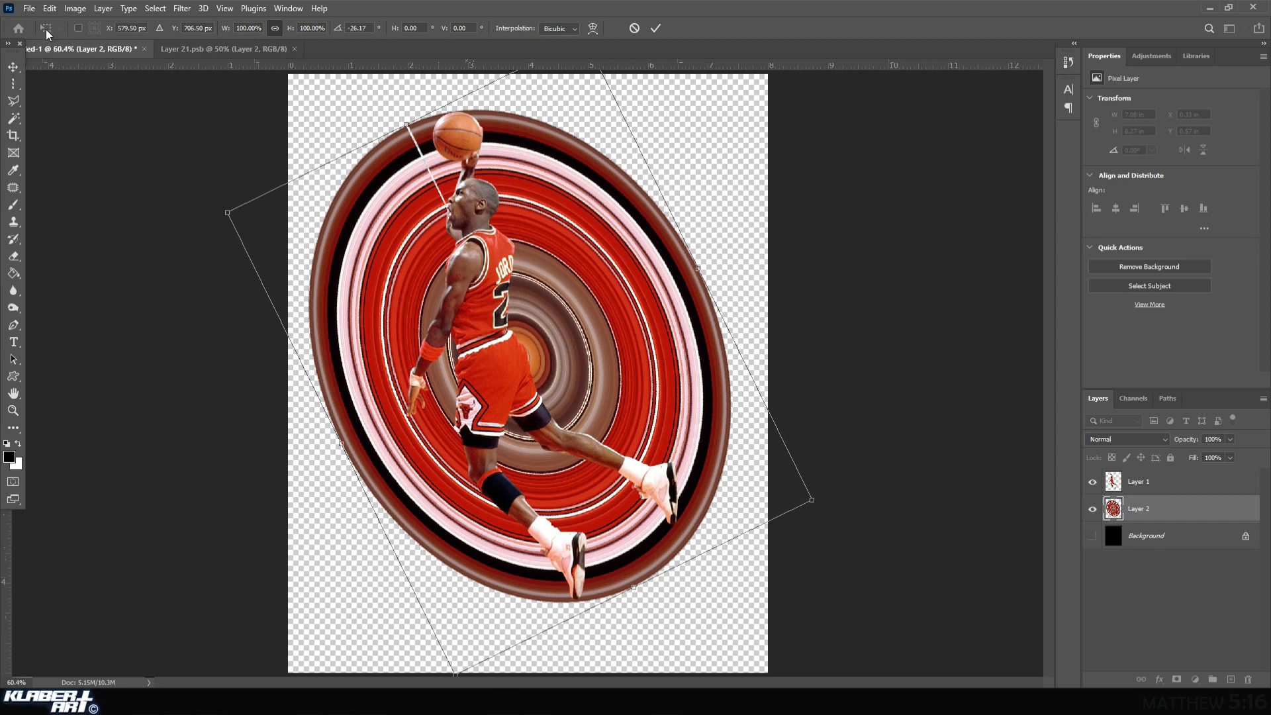
click(13, 67)
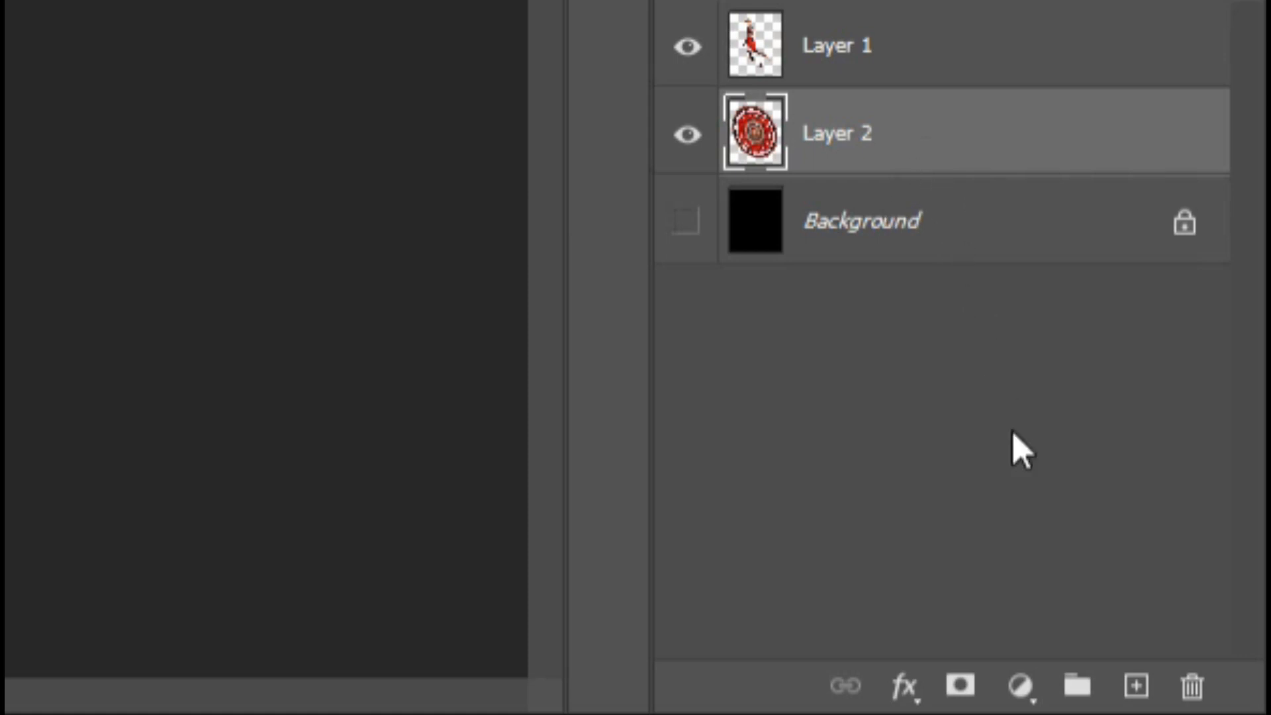
Add a layer mask to the ring layer and ready the Brush tool with pure black (000000) as the foreground color.
click(960, 686)
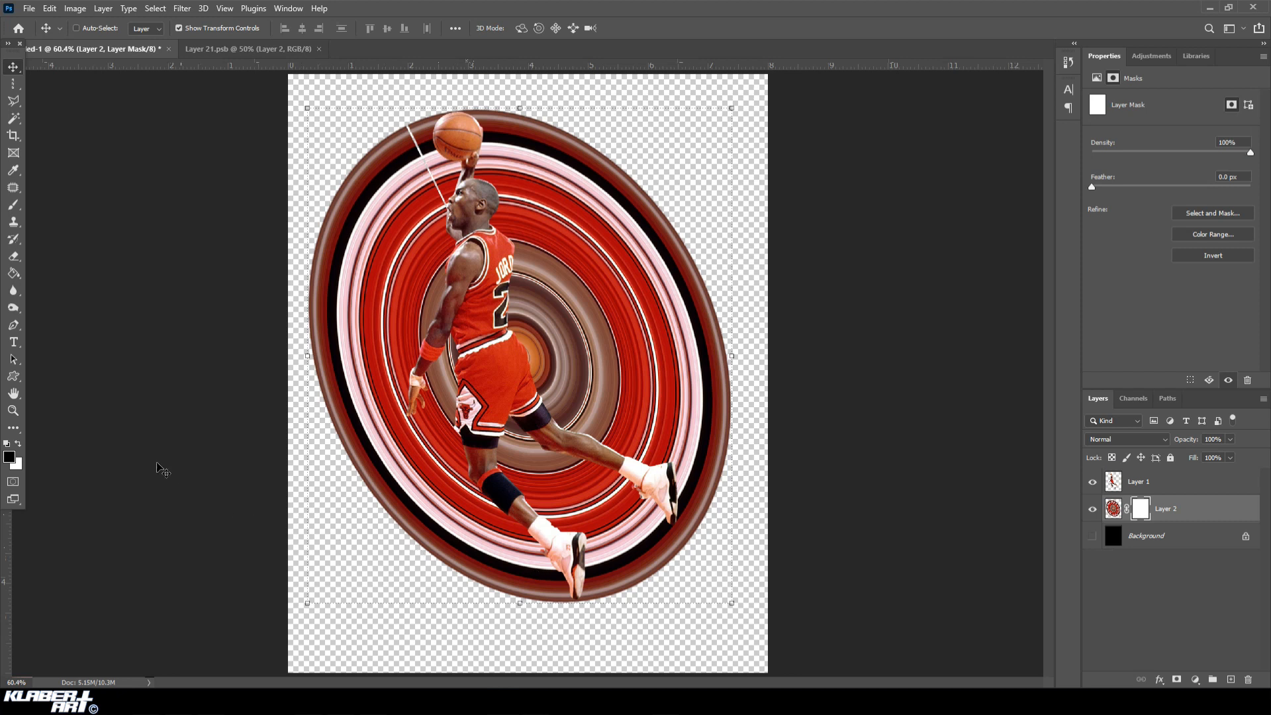
click(14, 205)
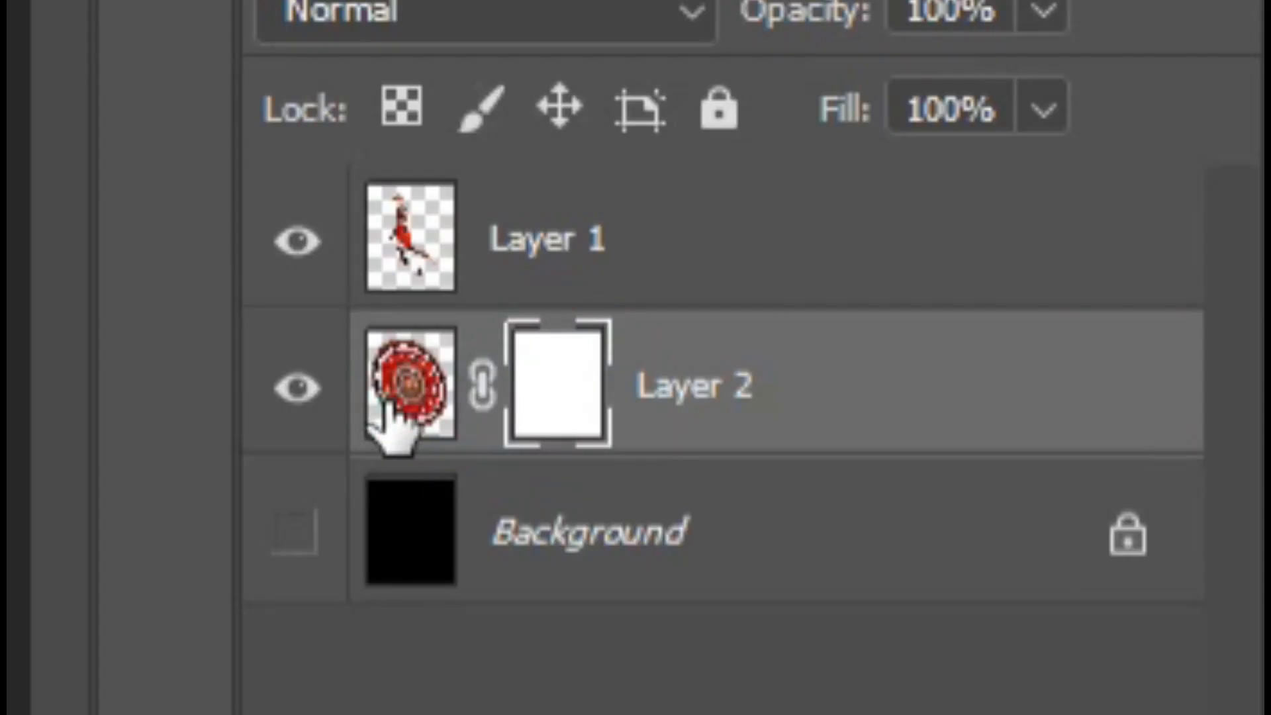
click(1112, 510)
click(577, 389)
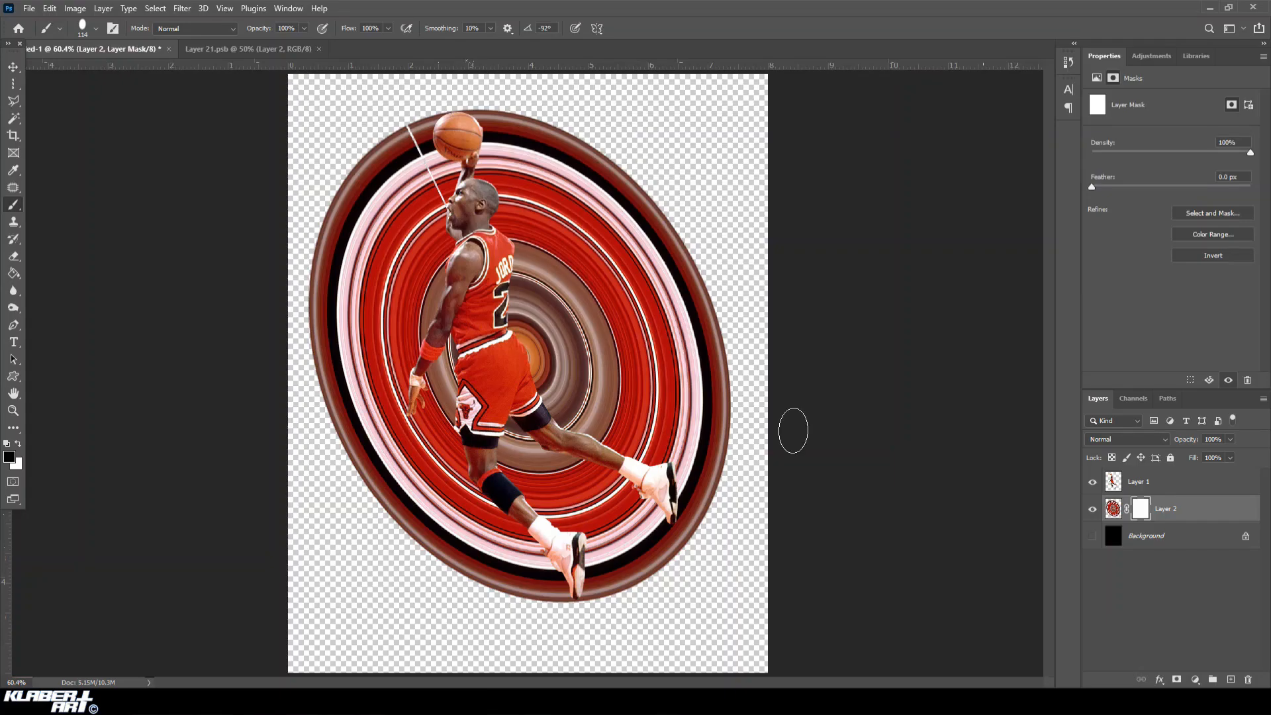
click(14, 211)
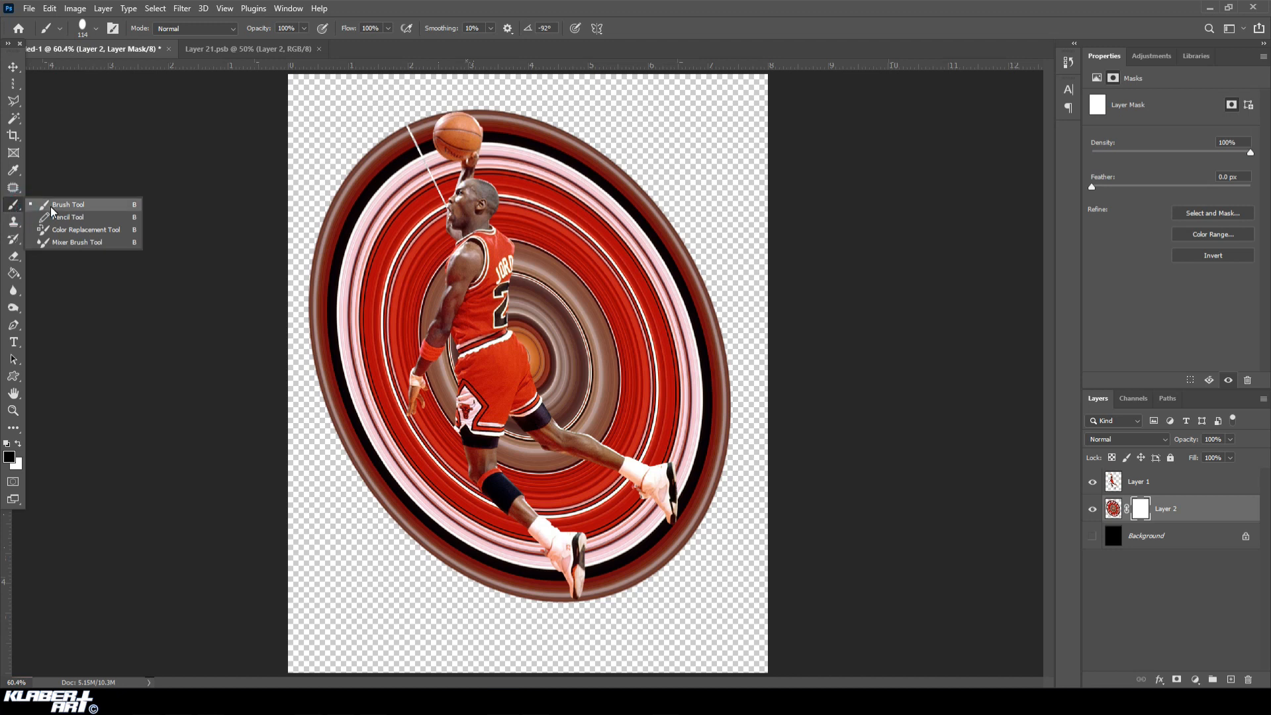
click(53, 211)
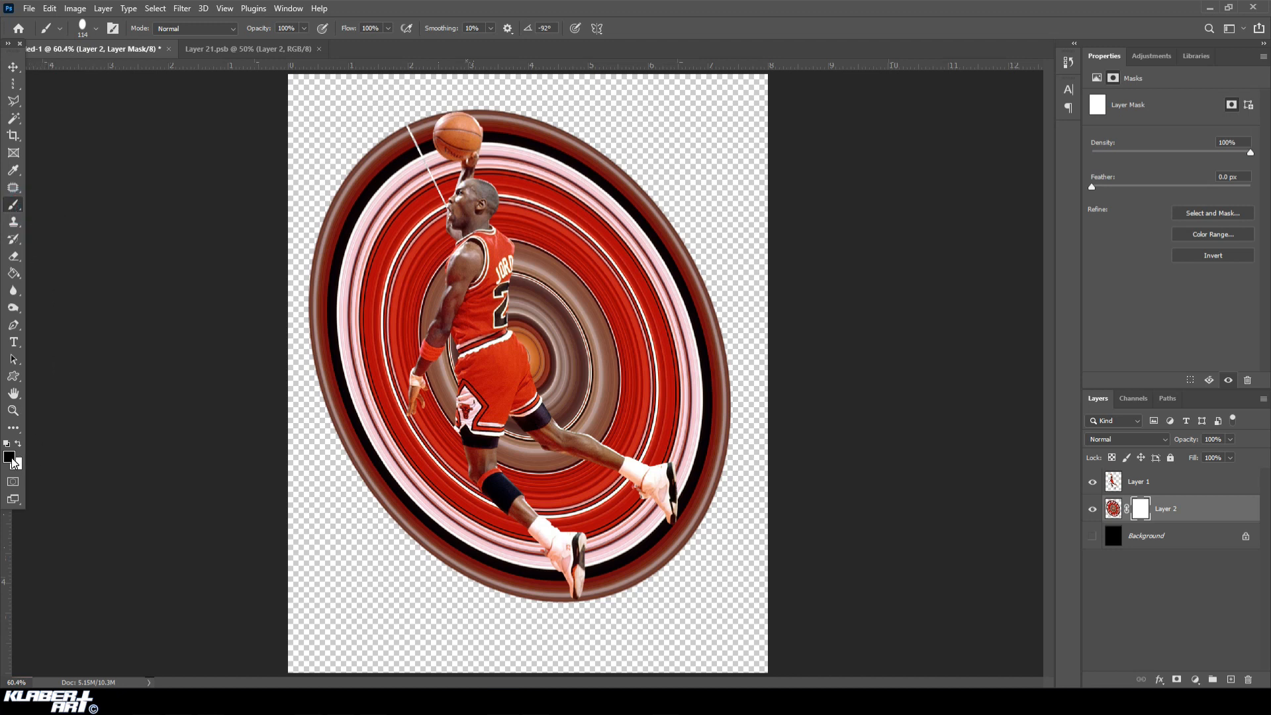
click(9, 457)
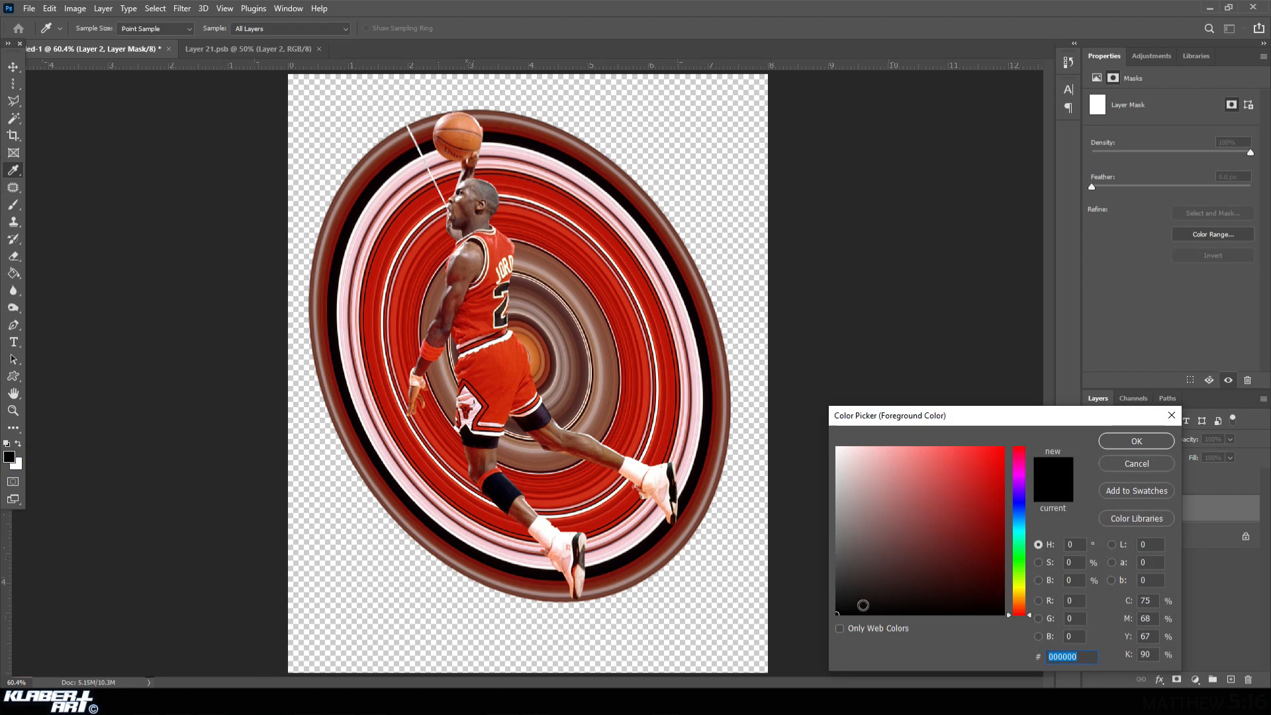
drag(851, 607, 809, 623)
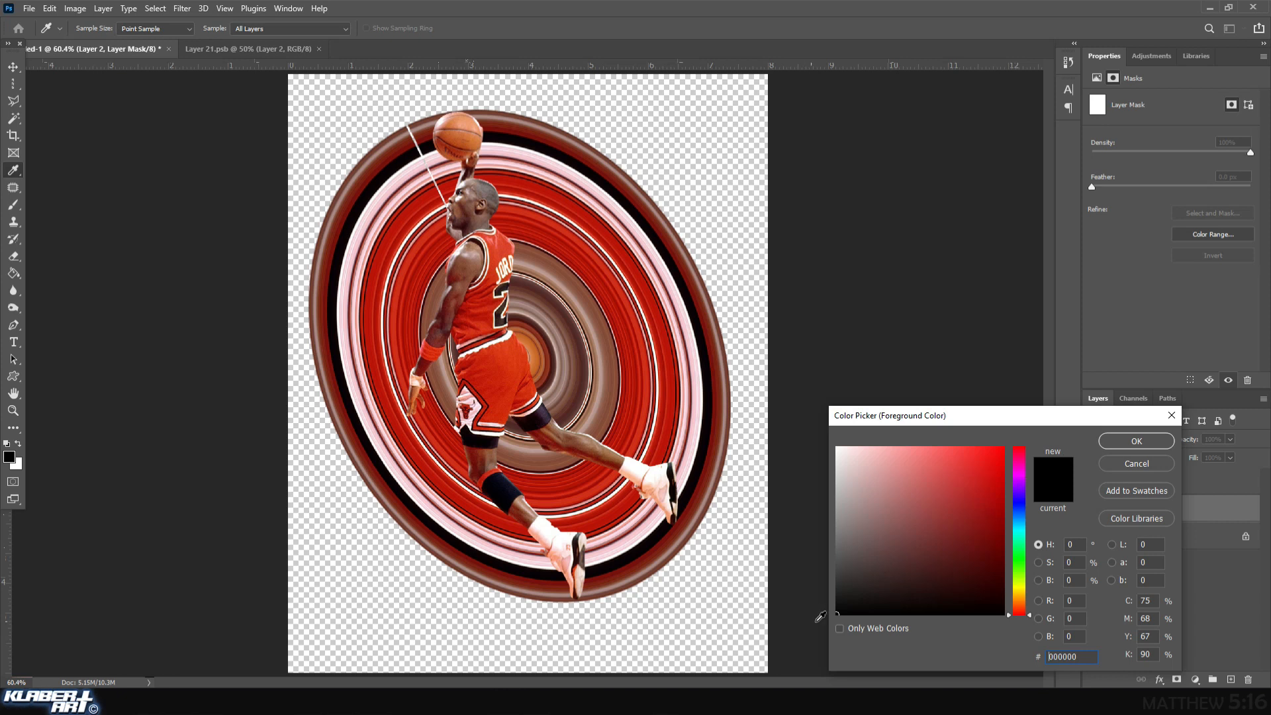
drag(846, 605, 823, 633)
click(1130, 442)
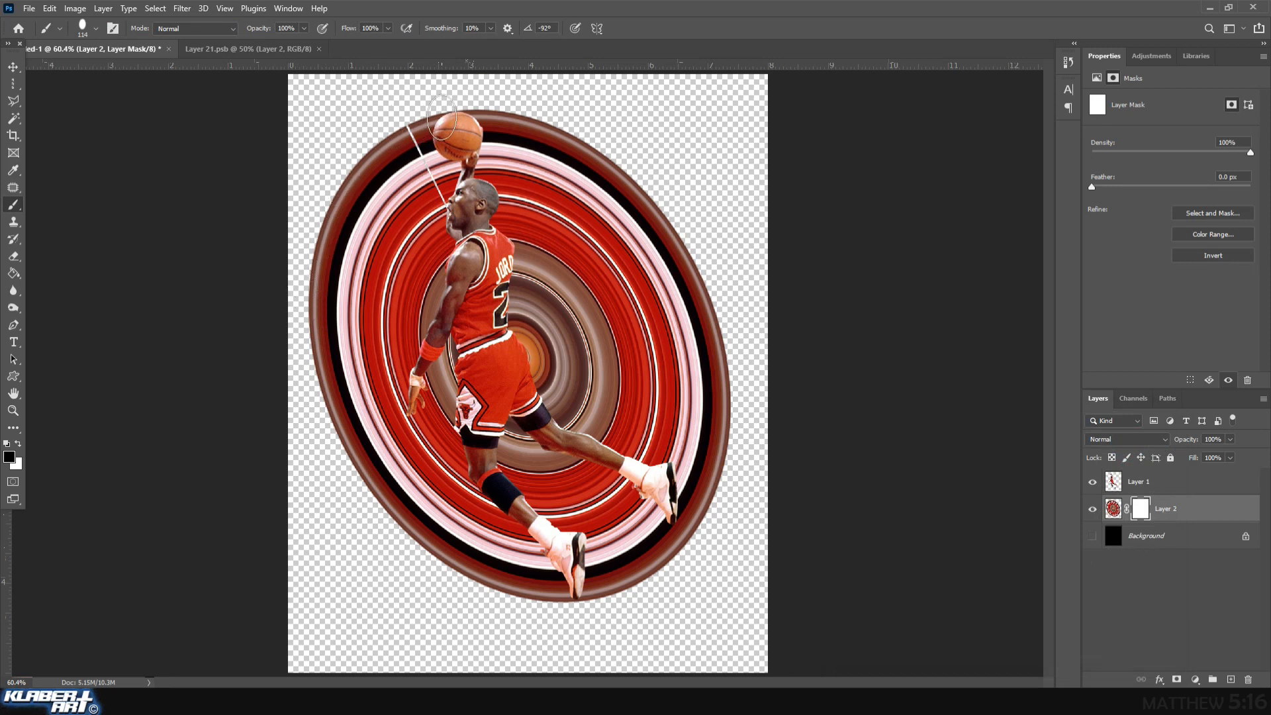
Mask out the rings around the ball and head, and paint the area right of the head back in with white.
mouse_move(448, 116)
mouse_down()
mouse_move(427, 133)
mouse_move(453, 156)
mouse_move(457, 195)
mouse_move(565, 215)
mouse_up()
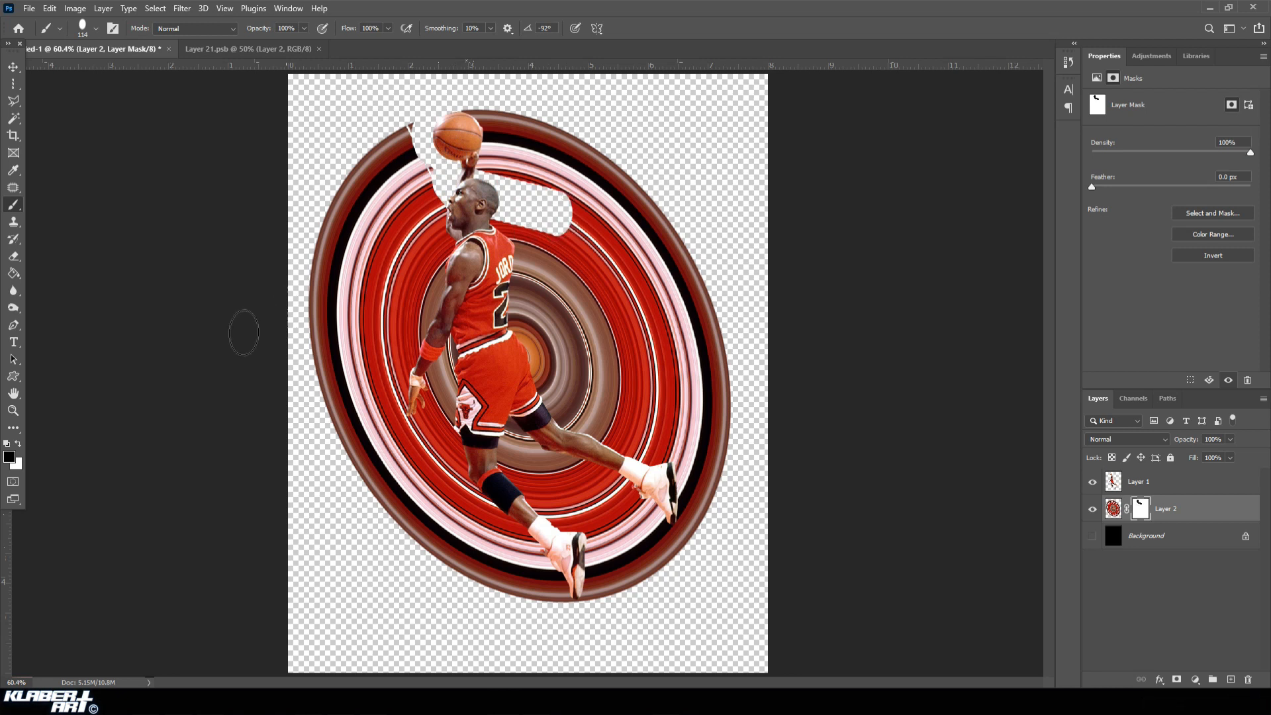
click(19, 443)
mouse_move(571, 211)
mouse_down()
mouse_move(520, 192)
mouse_move(500, 212)
mouse_move(483, 133)
mouse_move(492, 157)
mouse_up()
click(18, 444)
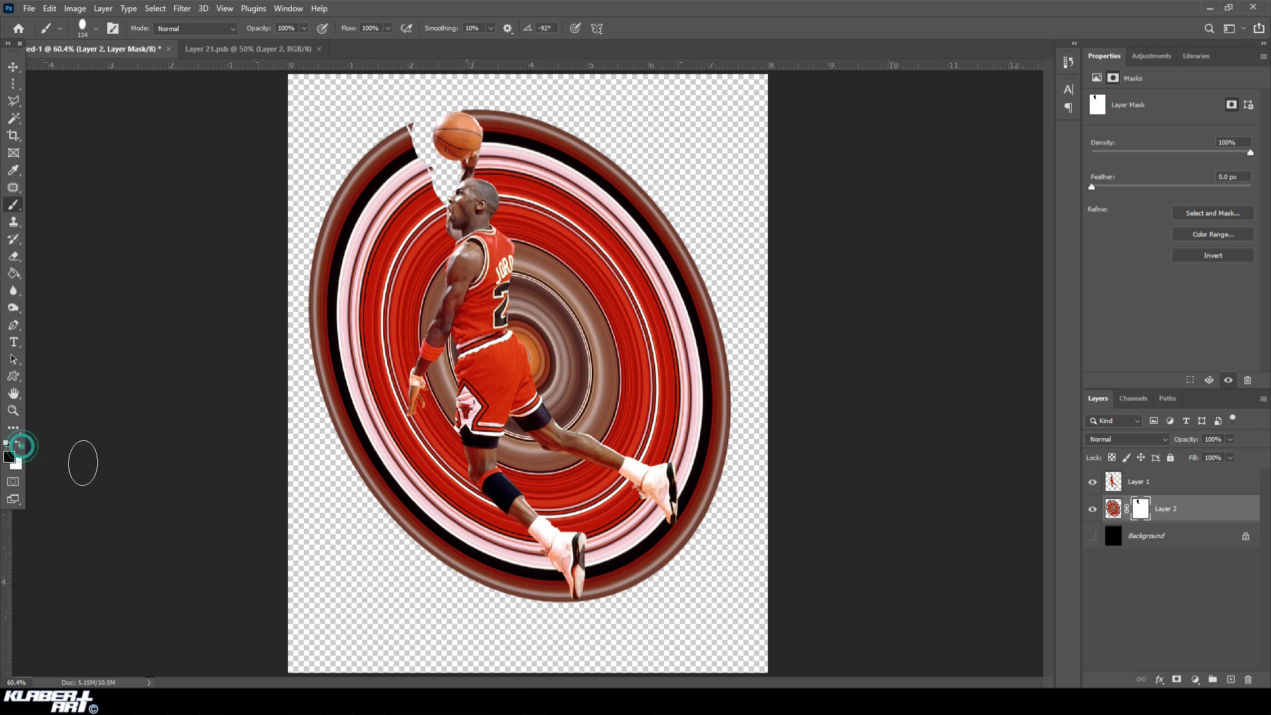
Hide all rings in front of the player by painting the mask black, and show the black Background layer.
mouse_move(561, 591)
mouse_down()
mouse_move(468, 471)
mouse_move(449, 304)
mouse_move(458, 238)
mouse_move(416, 140)
mouse_up()
mouse_move(405, 119)
mouse_down()
mouse_move(324, 242)
mouse_move(315, 355)
mouse_move(373, 510)
mouse_move(538, 612)
mouse_move(435, 457)
mouse_move(464, 545)
mouse_move(396, 431)
mouse_move(403, 504)
mouse_move(357, 456)
mouse_move(414, 518)
mouse_move(437, 349)
mouse_move(426, 404)
mouse_move(410, 395)
mouse_move(375, 442)
mouse_move(348, 386)
mouse_move(342, 318)
mouse_move(358, 238)
mouse_move(396, 161)
mouse_move(427, 335)
mouse_move(427, 243)
mouse_move(400, 220)
mouse_move(416, 368)
mouse_move(378, 215)
mouse_move(385, 396)
mouse_move(357, 299)
mouse_move(362, 261)
mouse_move(401, 415)
mouse_up()
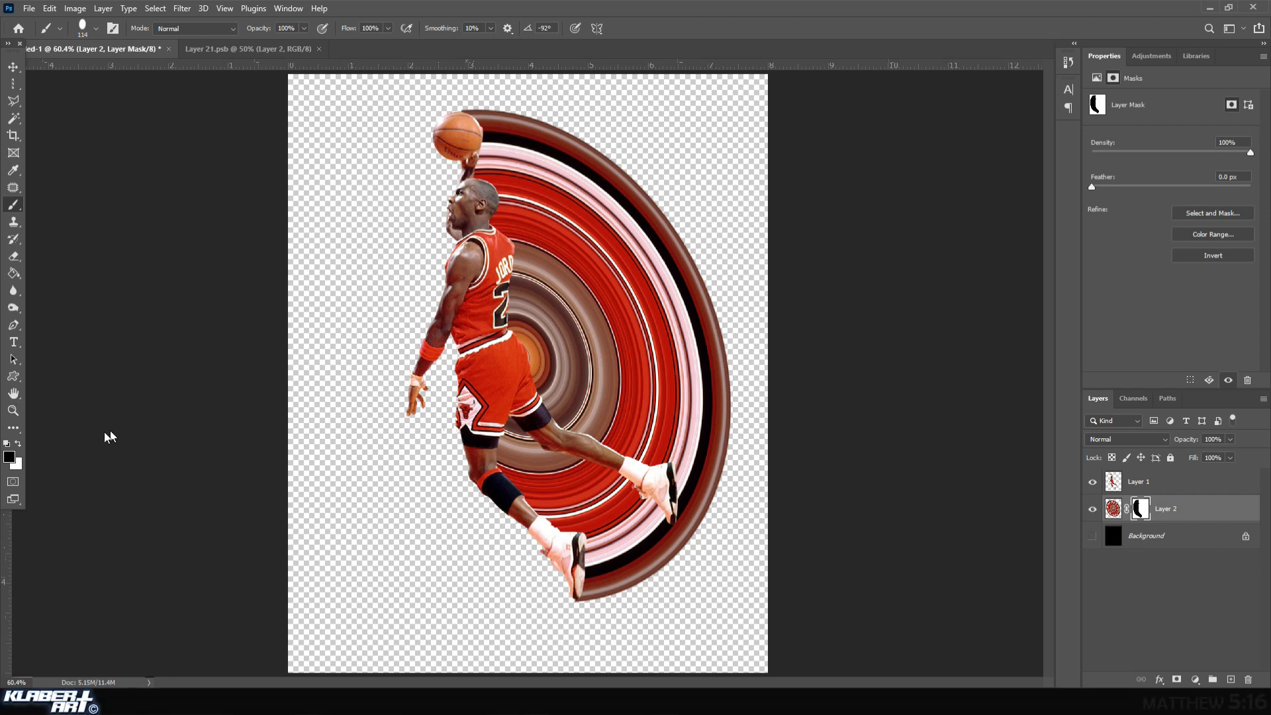
click(1093, 537)
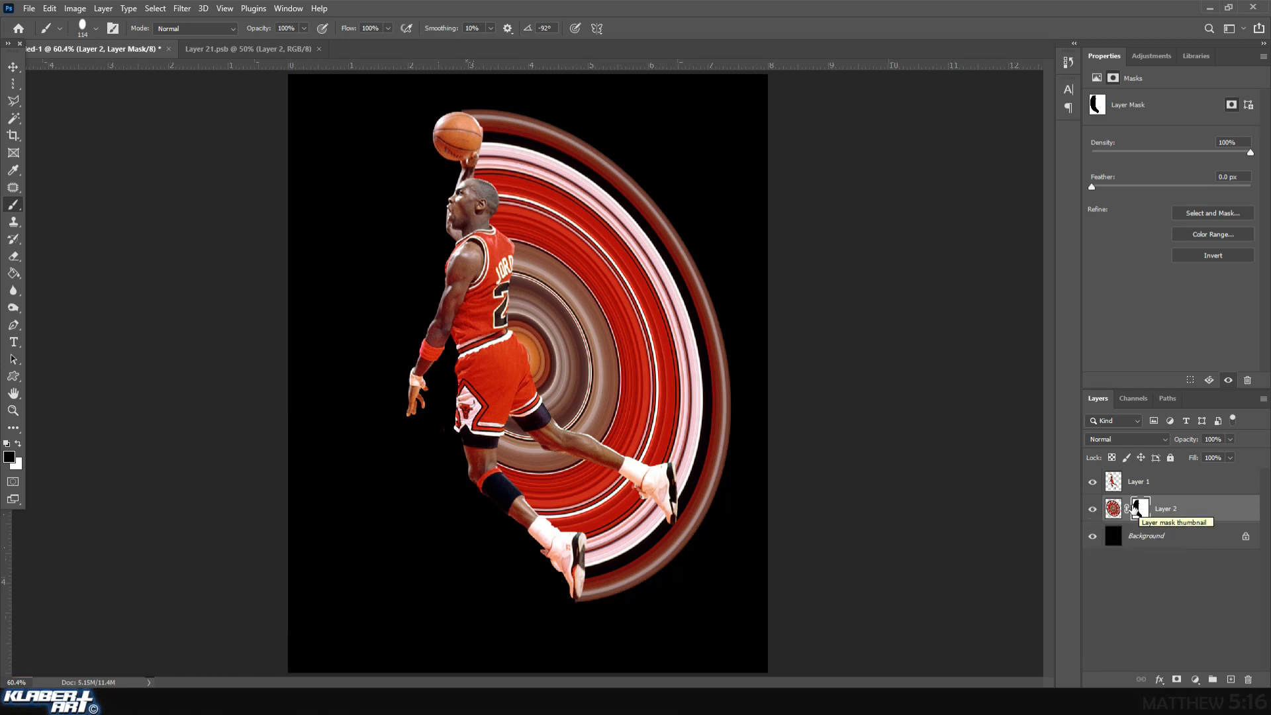
Target the ring layer's image instead of its mask and set the Eraser to 401 px, 0% hardness and 16% opacity.
click(1115, 509)
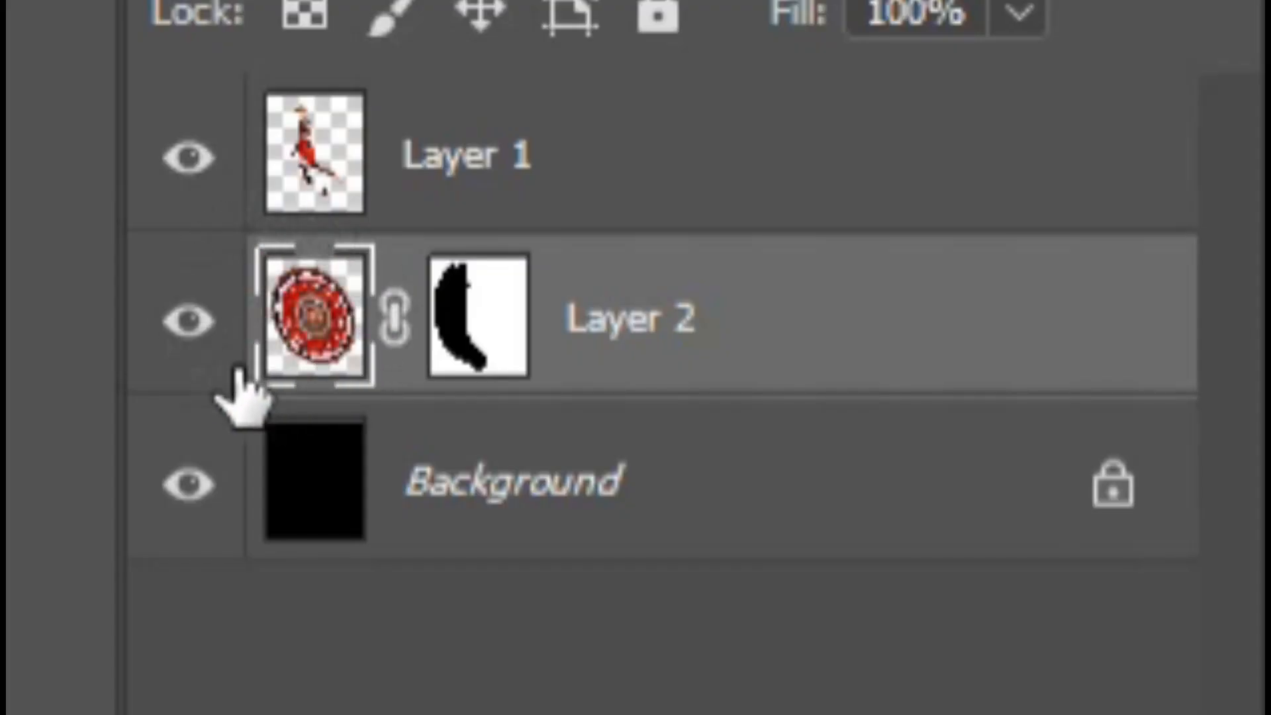
click(298, 318)
click(466, 316)
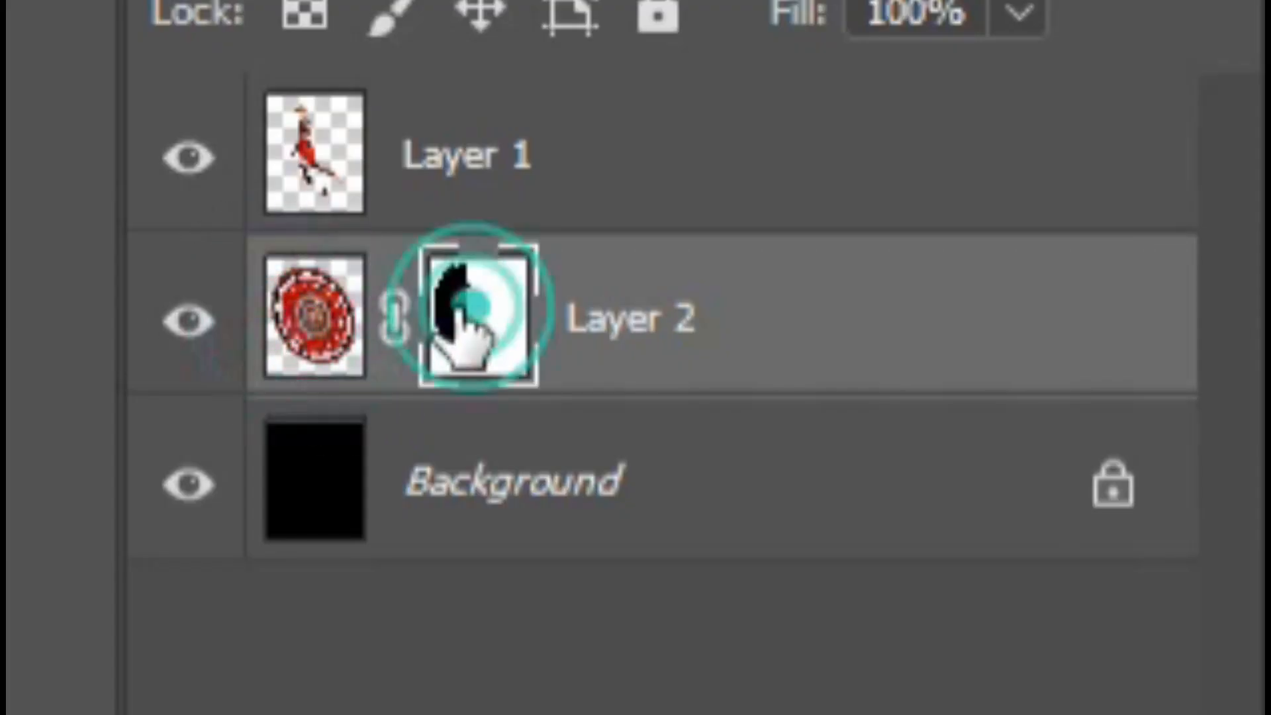
click(281, 325)
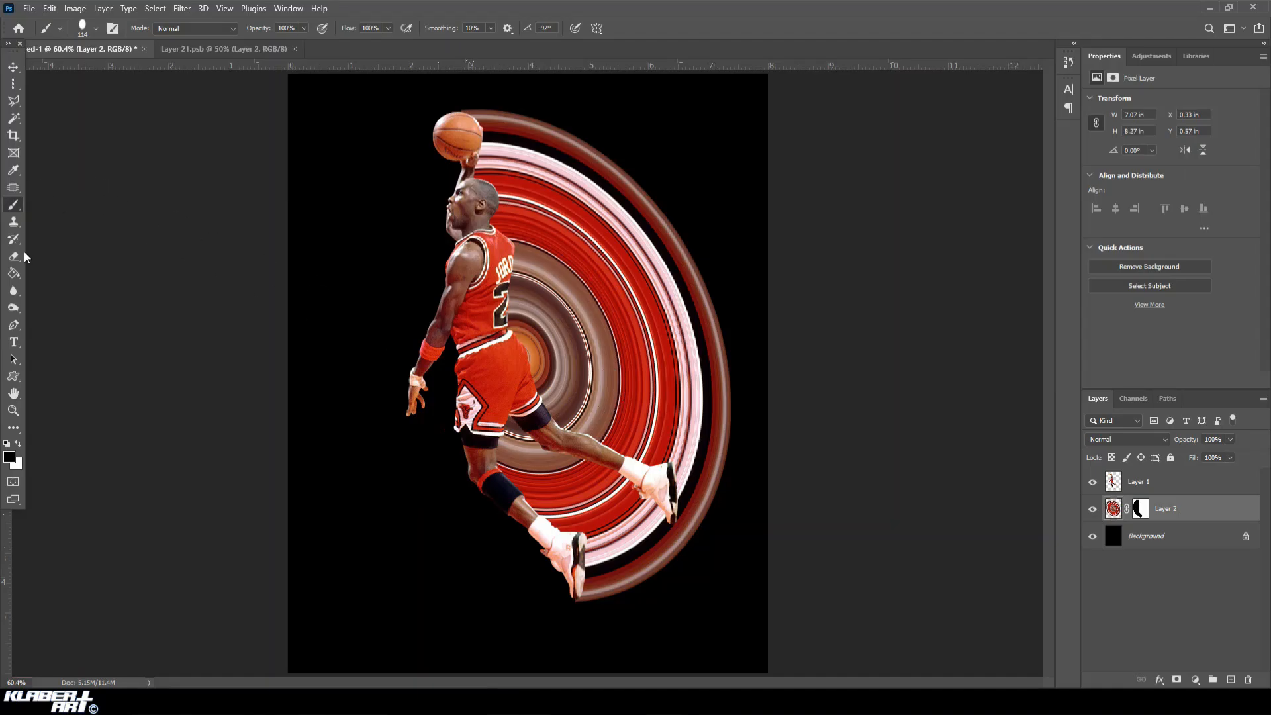
click(13, 256)
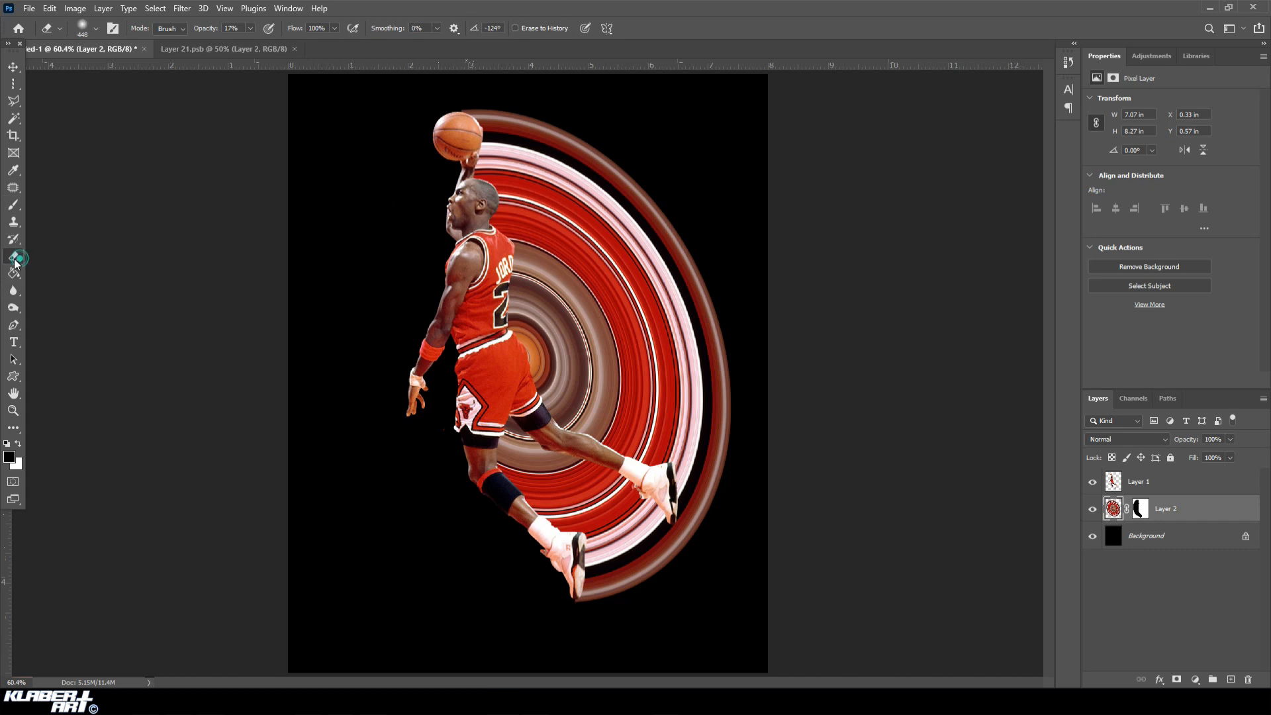
click(83, 30)
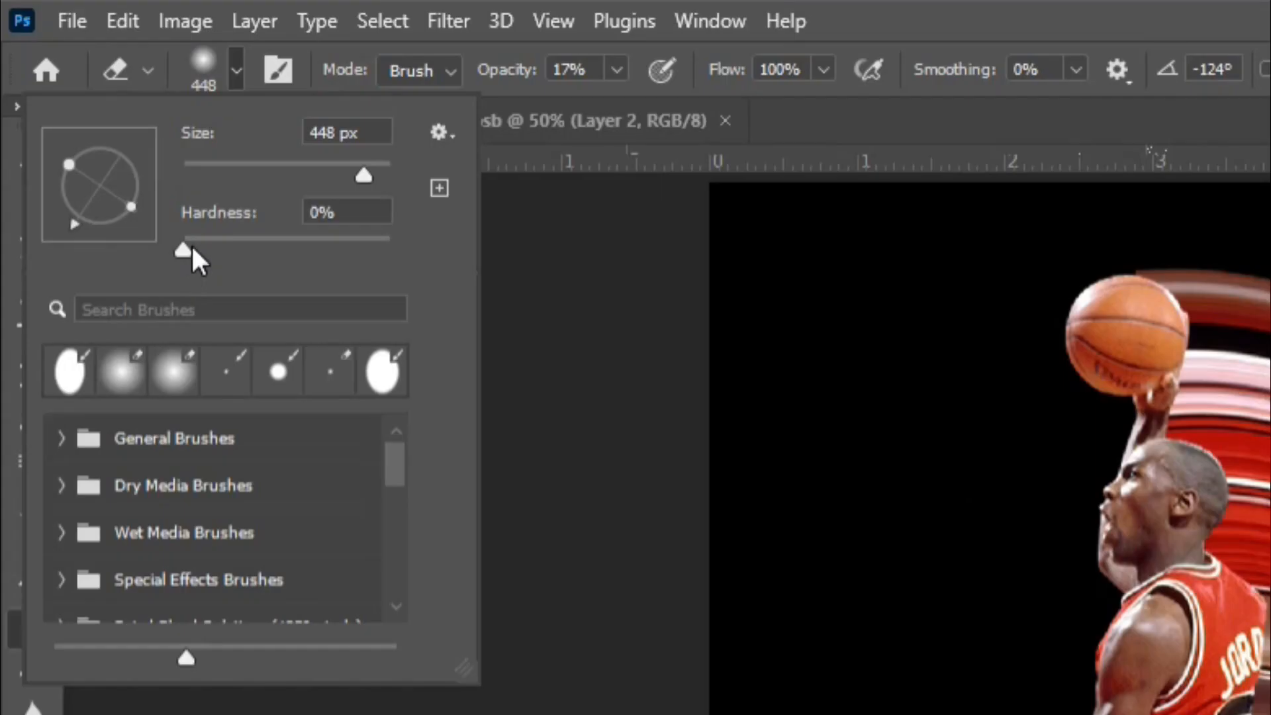
click(75, 103)
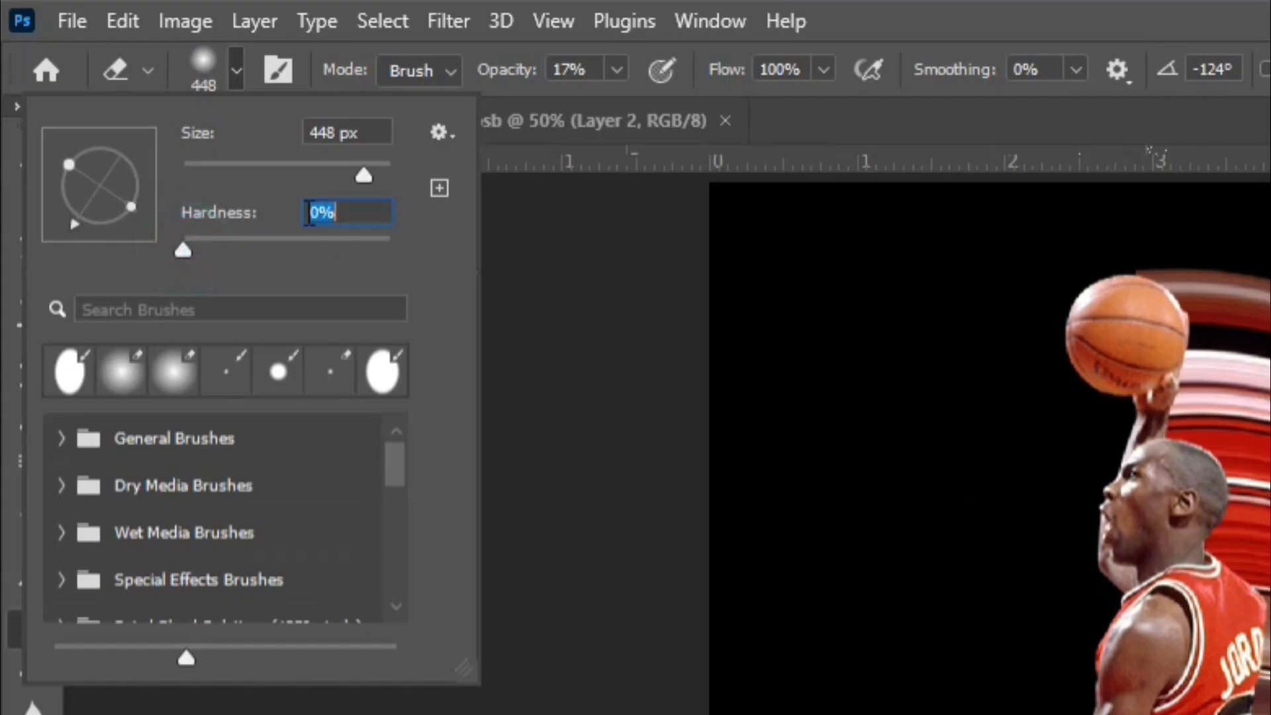
mouse_move(363, 176)
mouse_down()
mouse_move(344, 176)
mouse_move(358, 176)
mouse_up()
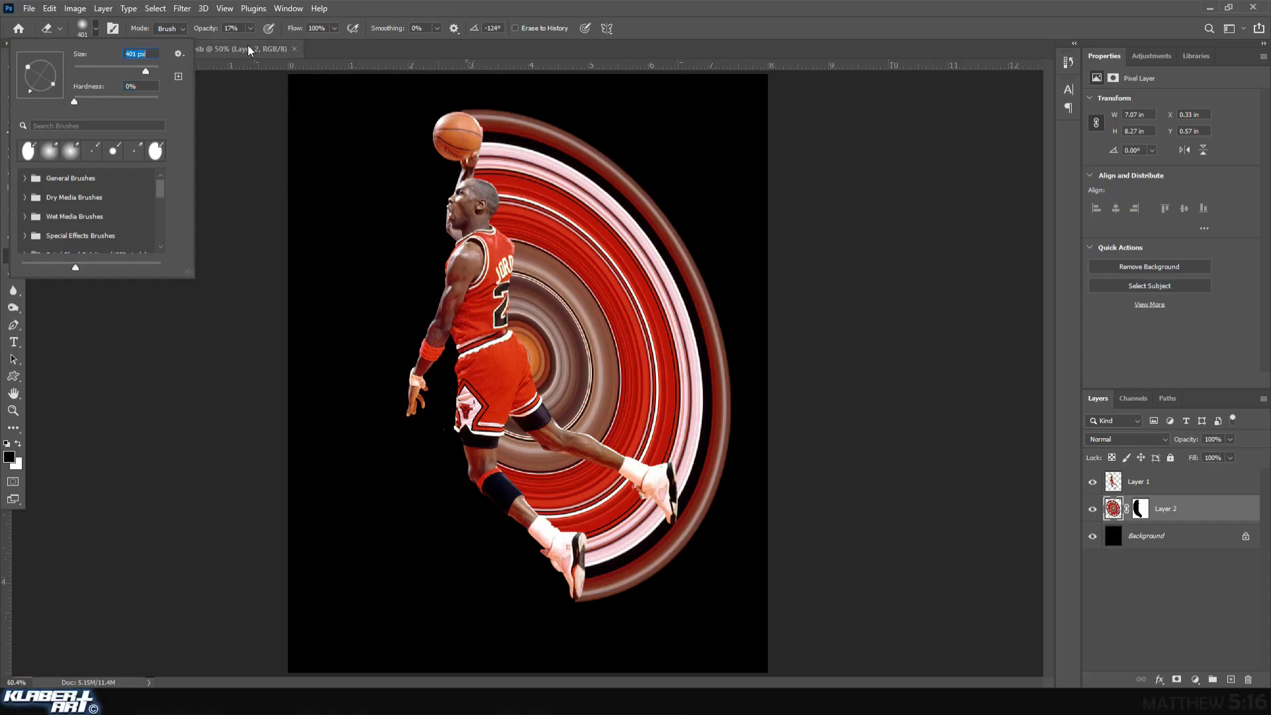
click(249, 28)
mouse_move(251, 42)
mouse_down()
mouse_move(334, 49)
mouse_move(249, 43)
mouse_up()
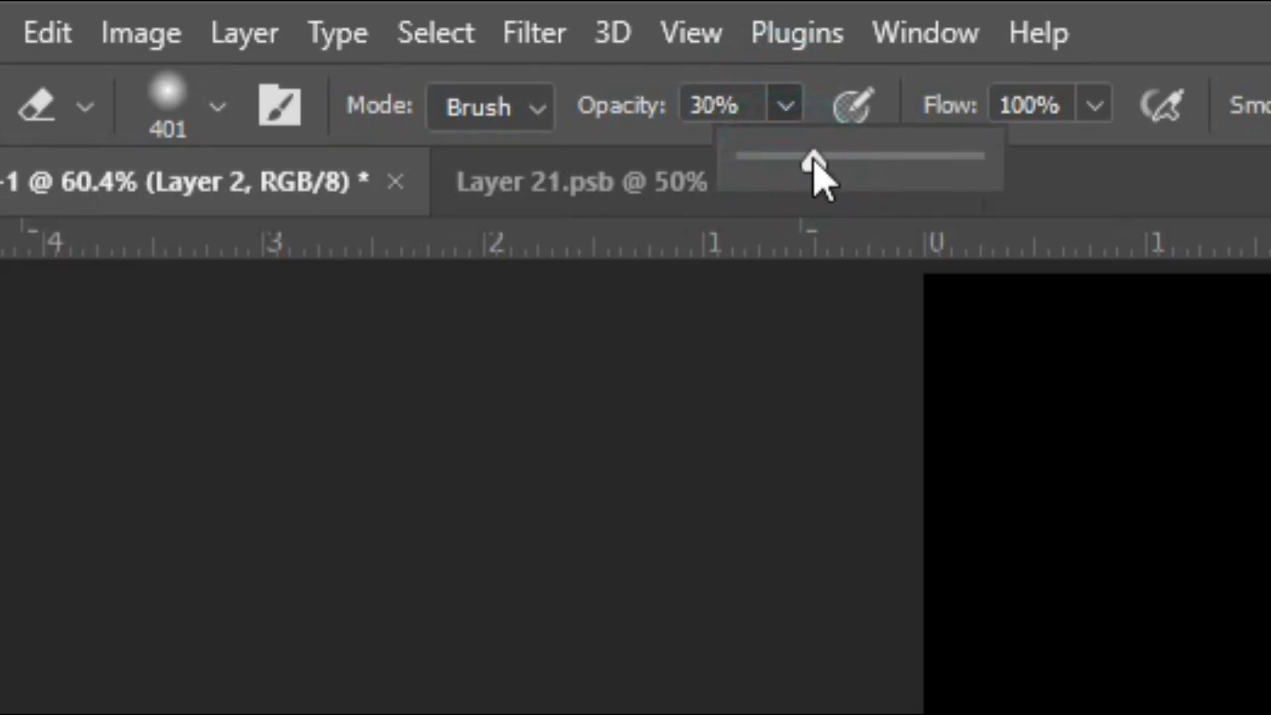
drag(782, 164, 784, 162)
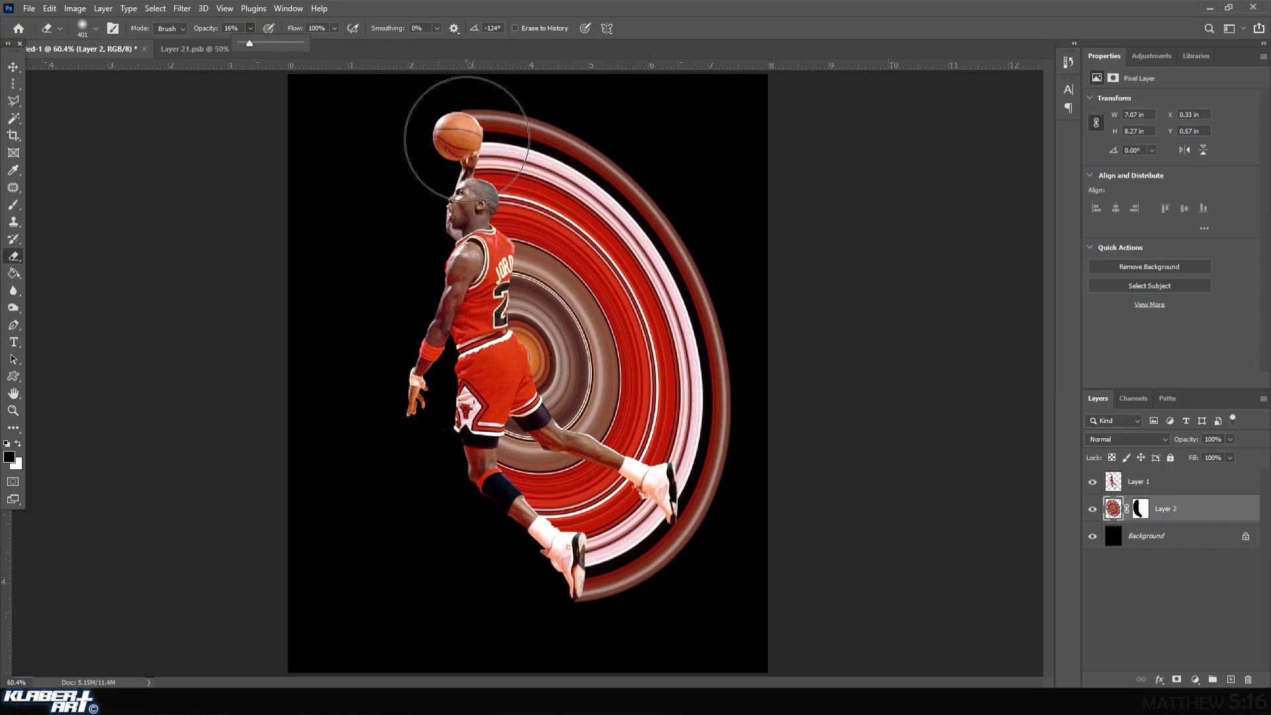
Softly erase the rings along the player's back edge, from the ball down to the shoes.
click(467, 139)
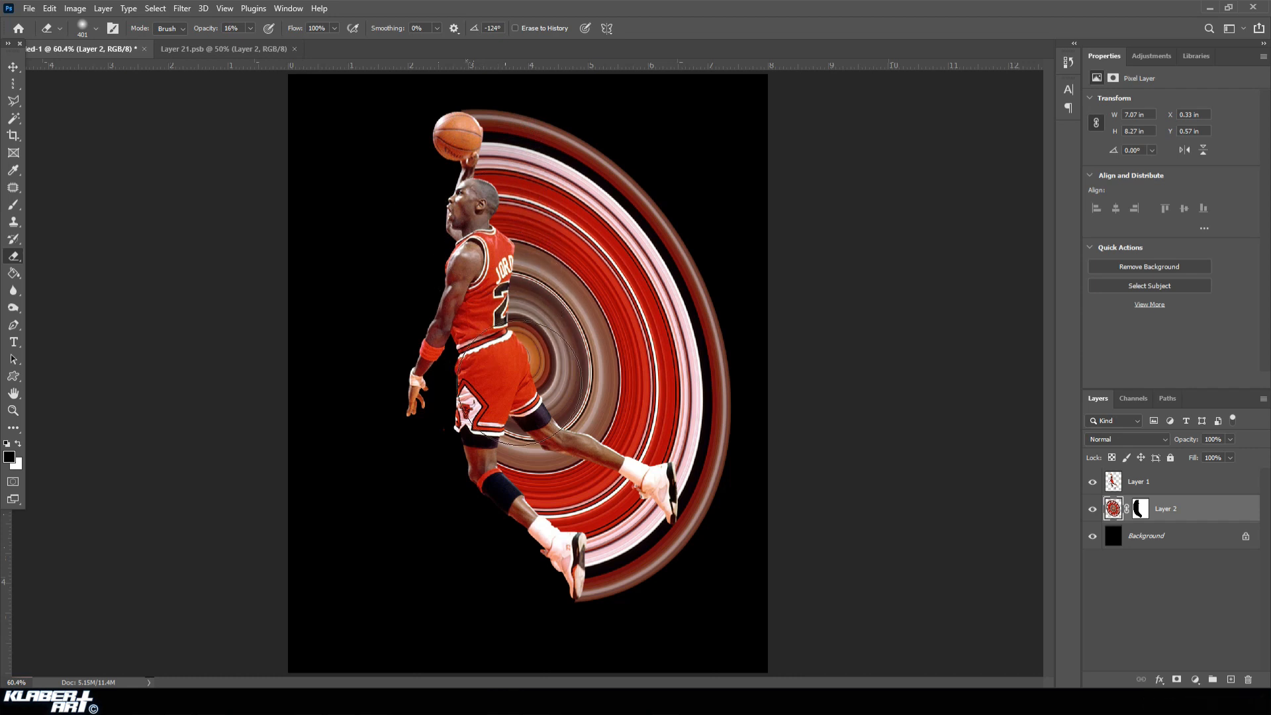
mouse_move(530, 431)
mouse_down()
mouse_move(526, 482)
mouse_move(574, 541)
mouse_move(576, 594)
mouse_up()
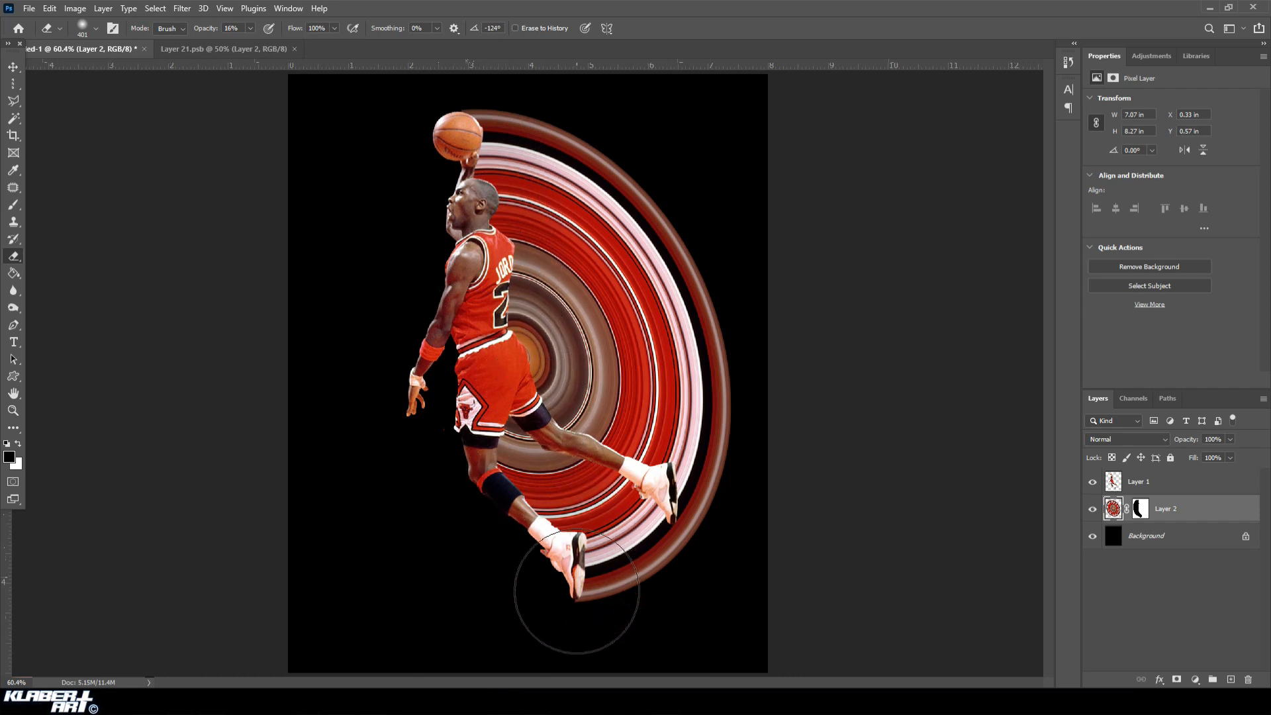
mouse_move(449, 134)
mouse_down()
mouse_move(464, 150)
mouse_move(483, 288)
mouse_move(528, 395)
mouse_move(637, 486)
mouse_up()
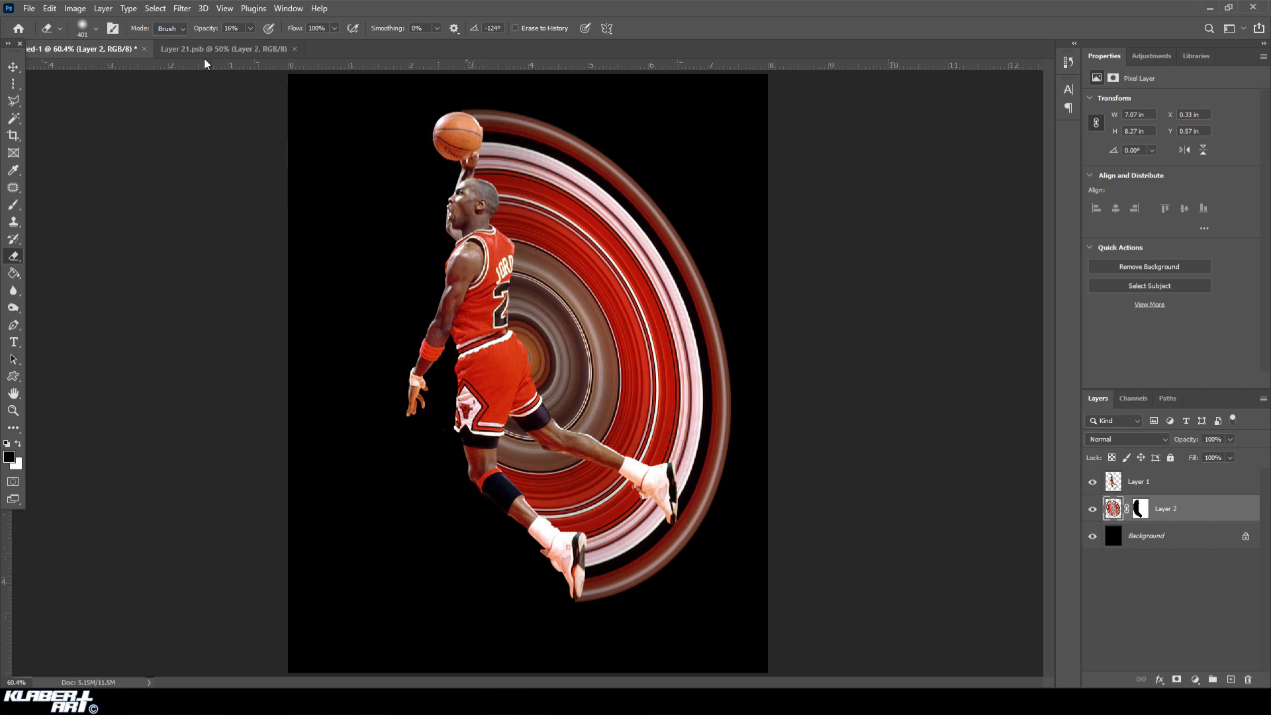
Reduce the Eraser to 133 px and fade the rings close to the player's arm, head, back and legs.
click(81, 27)
click(124, 71)
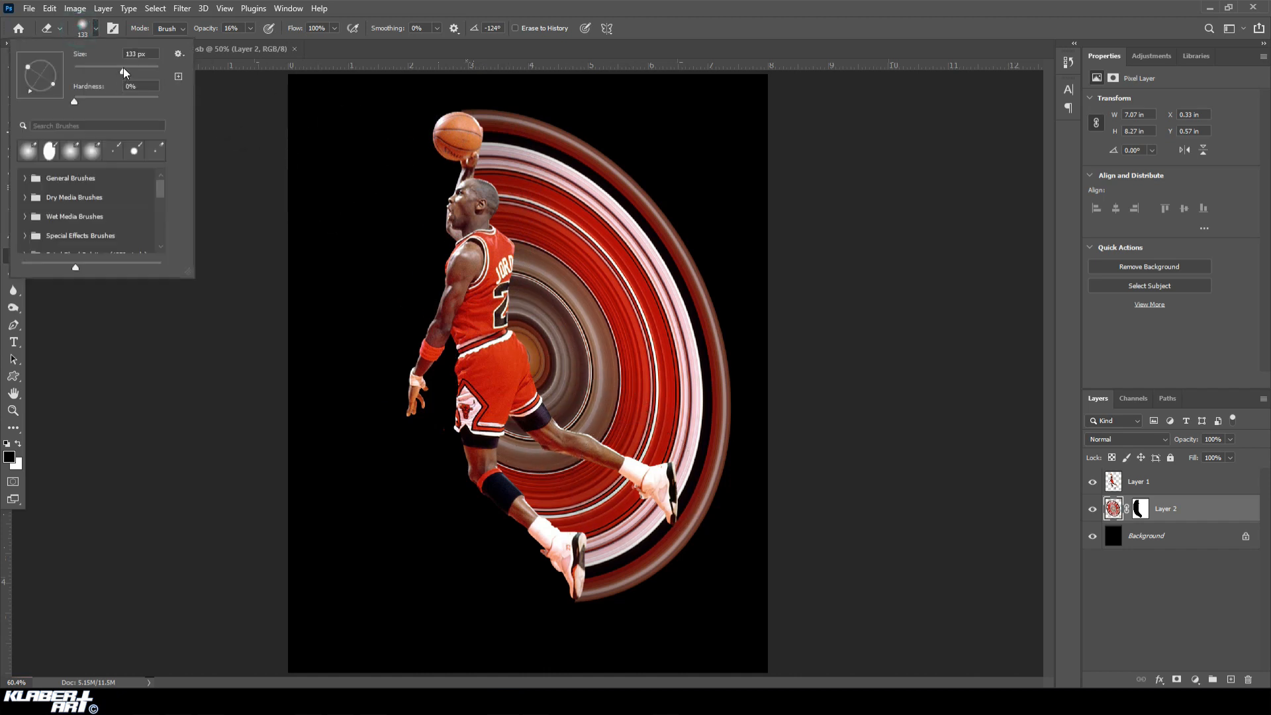
click(466, 114)
mouse_move(478, 133)
mouse_down()
mouse_move(491, 230)
mouse_move(510, 258)
mouse_move(505, 324)
mouse_move(505, 219)
mouse_up()
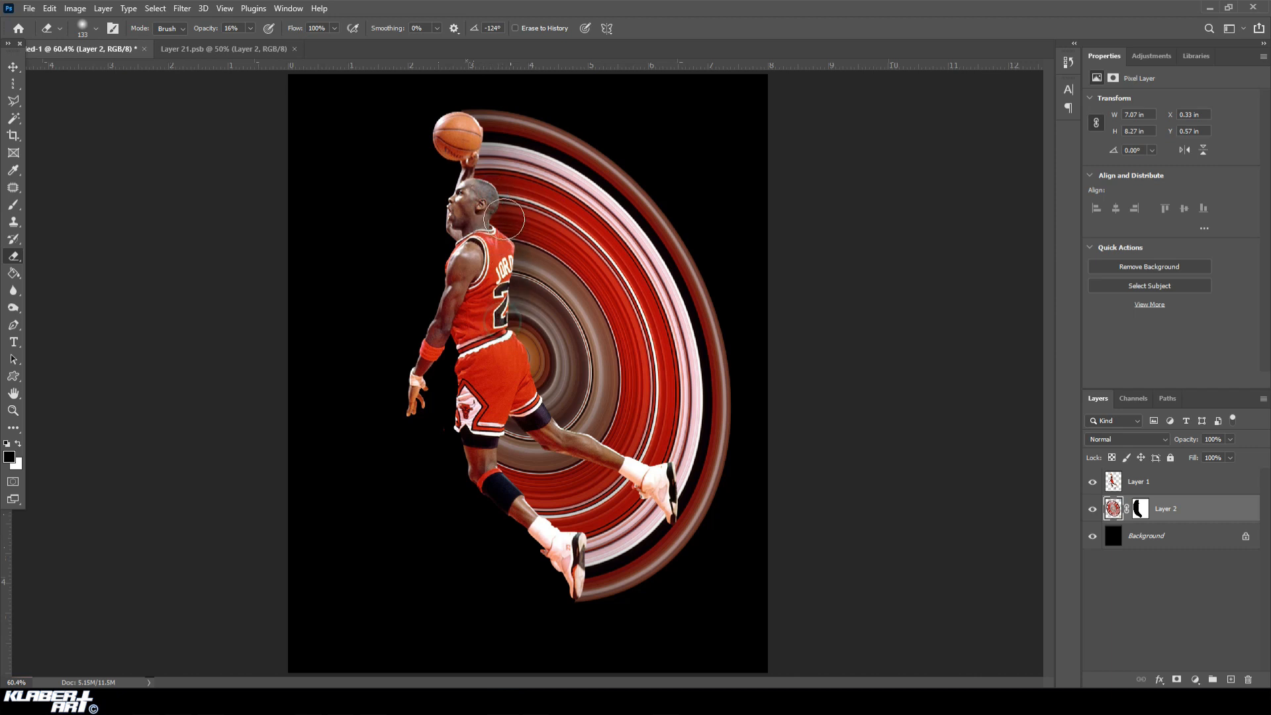
mouse_move(505, 266)
mouse_down()
mouse_move(500, 313)
mouse_move(553, 412)
mouse_move(659, 472)
mouse_move(682, 513)
mouse_move(695, 443)
mouse_move(675, 472)
mouse_up()
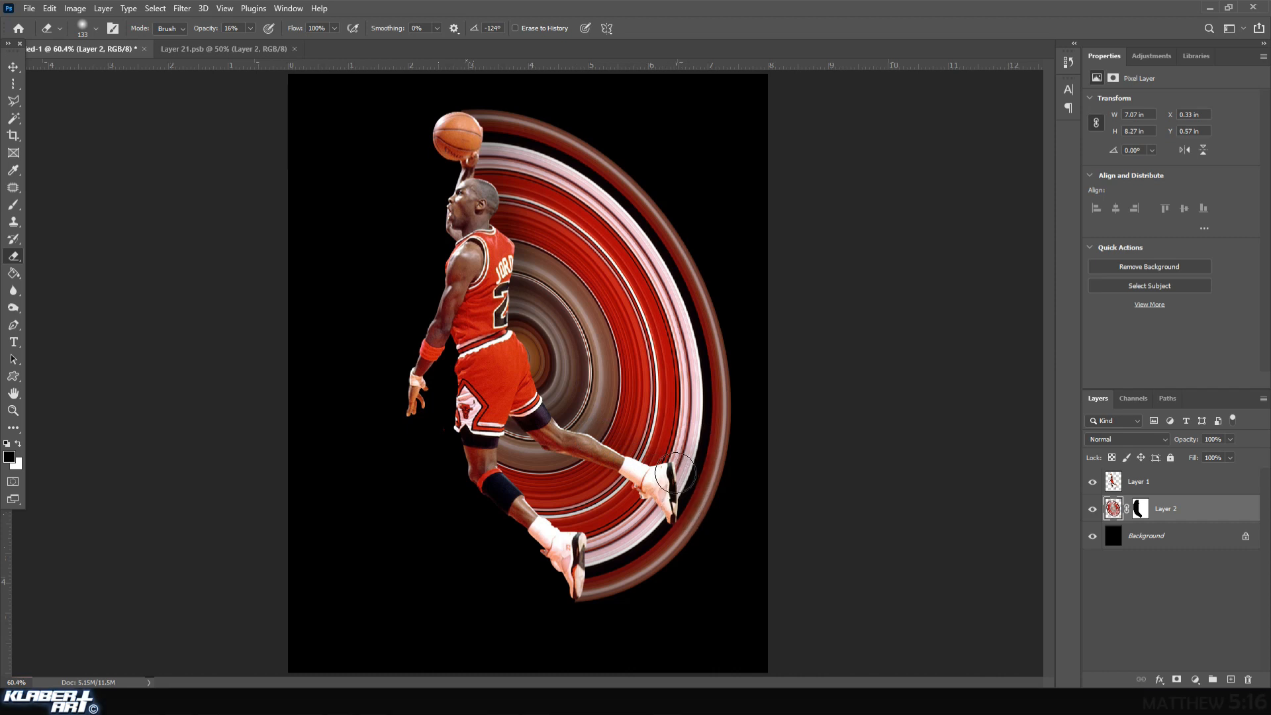
mouse_move(507, 411)
mouse_down()
mouse_move(500, 473)
mouse_move(597, 582)
mouse_up()
Enlarge the Eraser to 354 px and further fade the rings behind the player's head, back and legs.
click(86, 31)
drag(130, 71, 135, 71)
click(144, 67)
mouse_move(492, 105)
mouse_down()
mouse_move(531, 162)
mouse_move(560, 271)
mouse_move(554, 351)
mouse_move(643, 499)
mouse_up()
mouse_move(503, 354)
mouse_down()
mouse_move(504, 384)
mouse_move(512, 475)
mouse_move(557, 589)
mouse_move(502, 399)
mouse_move(510, 485)
mouse_move(495, 429)
mouse_up()
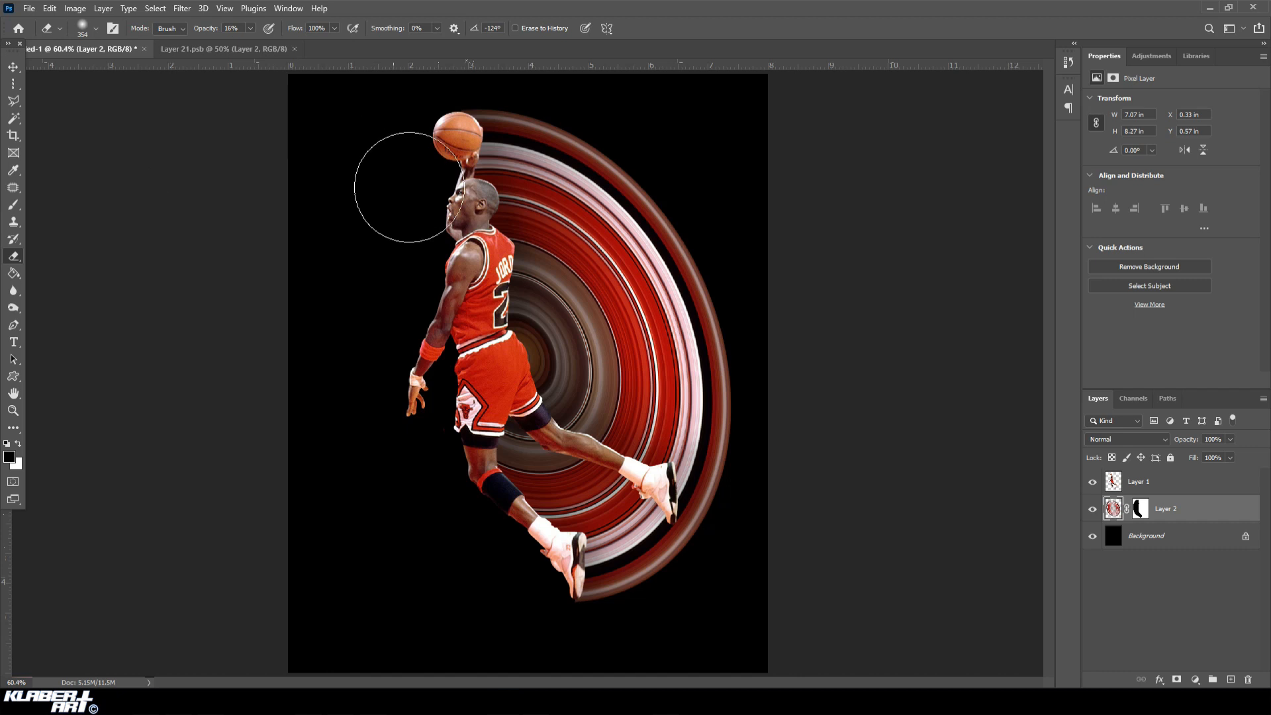
drag(508, 241, 539, 124)
drag(520, 262, 571, 121)
drag(500, 163, 549, 92)
drag(565, 506, 640, 633)
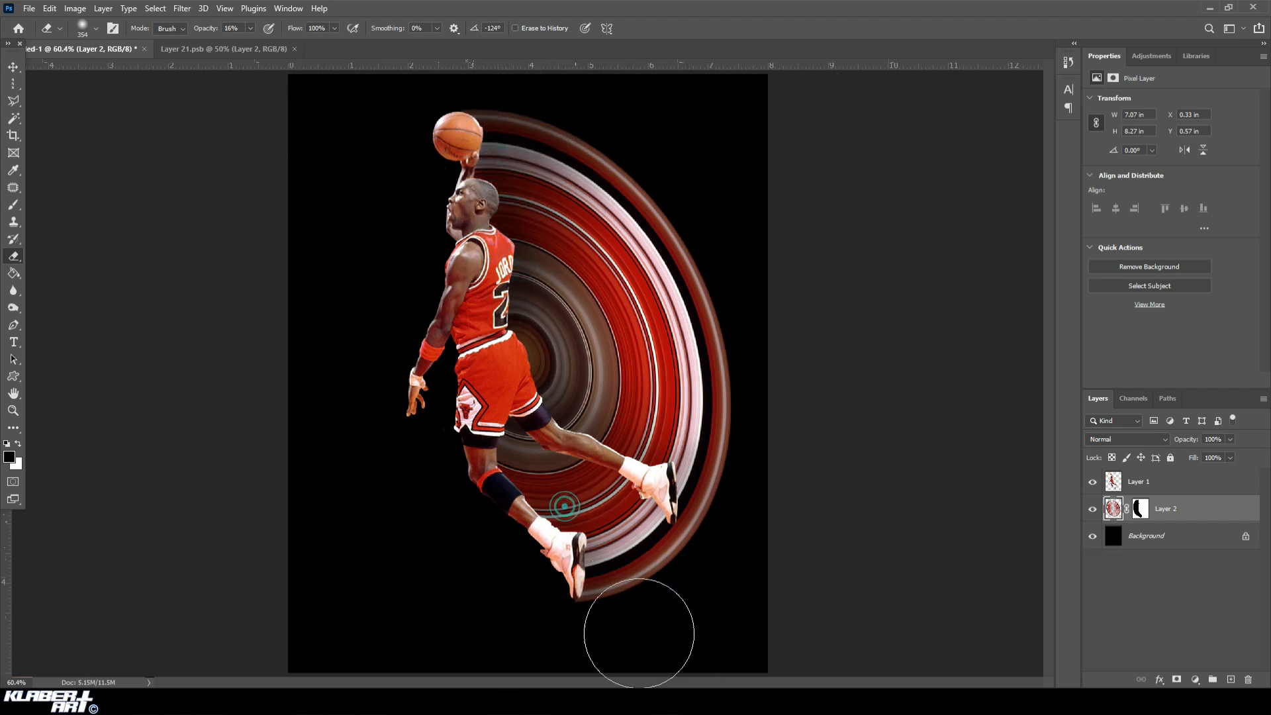
Fade the rings further behind the player's legs and around the shoes with more soft Eraser strokes.
drag(578, 558, 658, 636)
drag(518, 481, 681, 672)
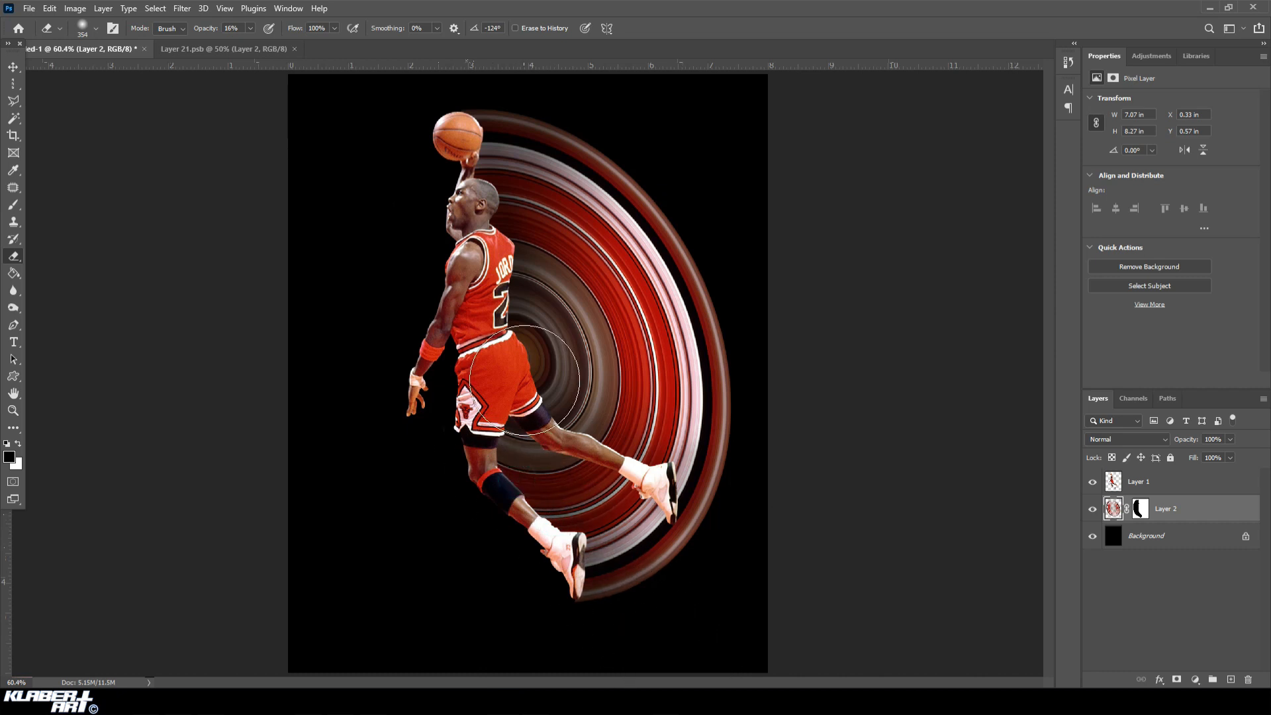
drag(504, 425, 625, 635)
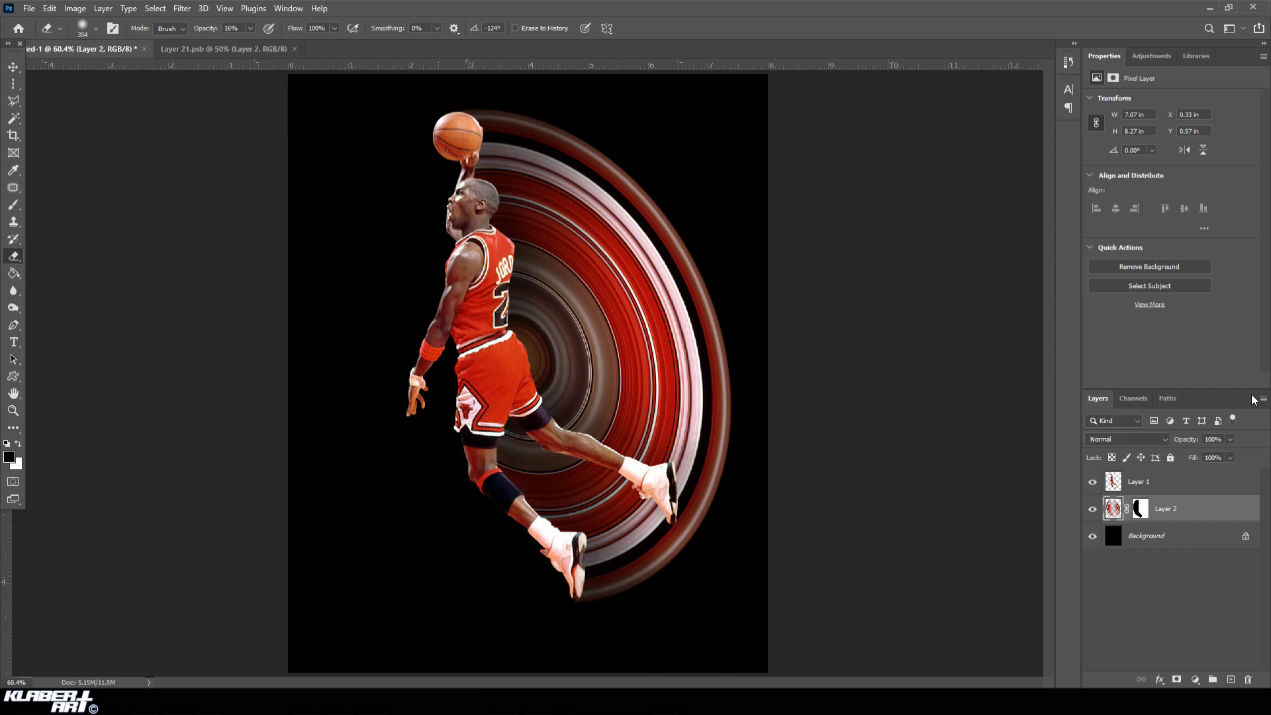
Duplicate the player cutout layer, Layer 1, within the document.
click(1187, 489)
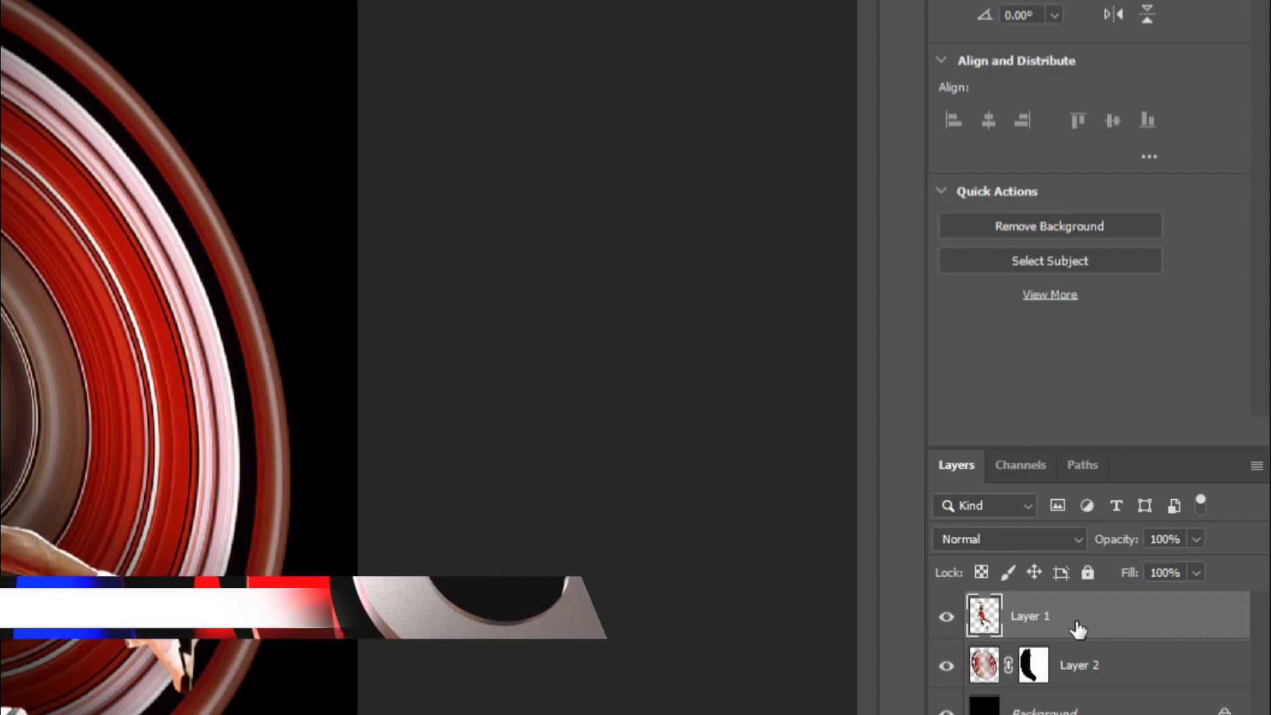
right_click(1178, 484)
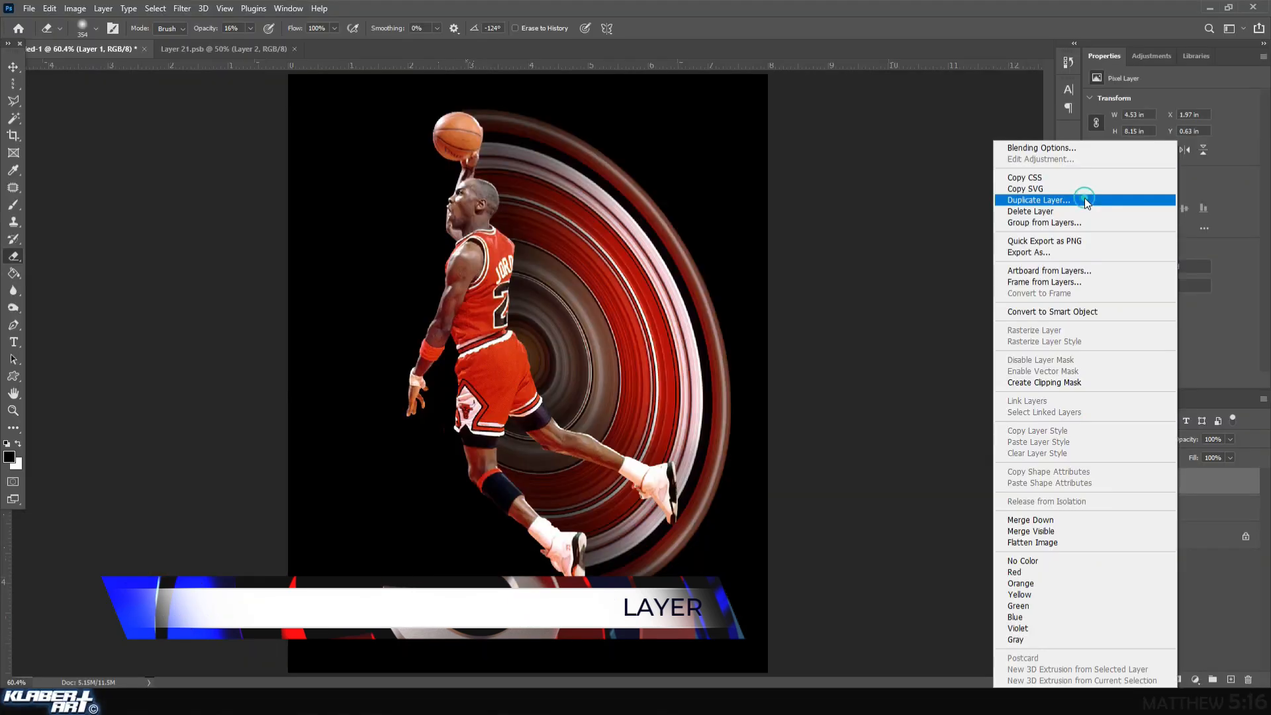
click(931, 106)
click(756, 200)
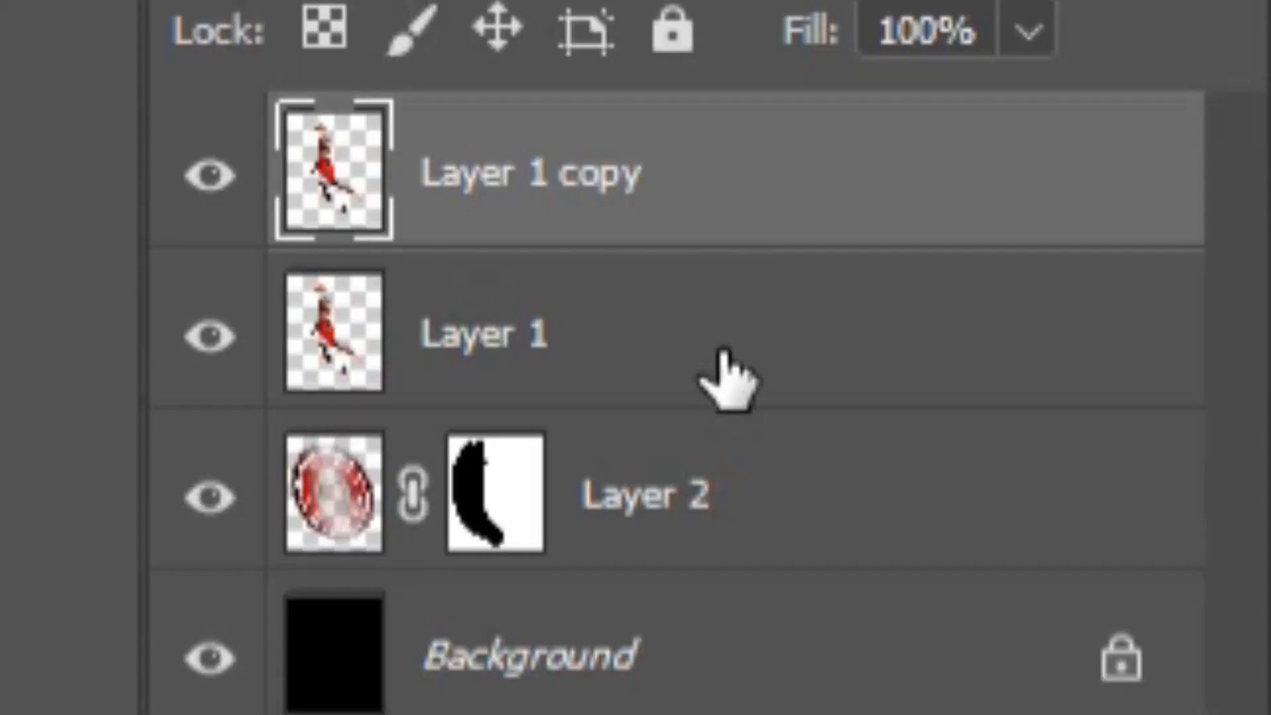
Apply a Motion Blur with a 0° angle and 78-pixel distance to Layer 1, beneath its copy.
click(727, 377)
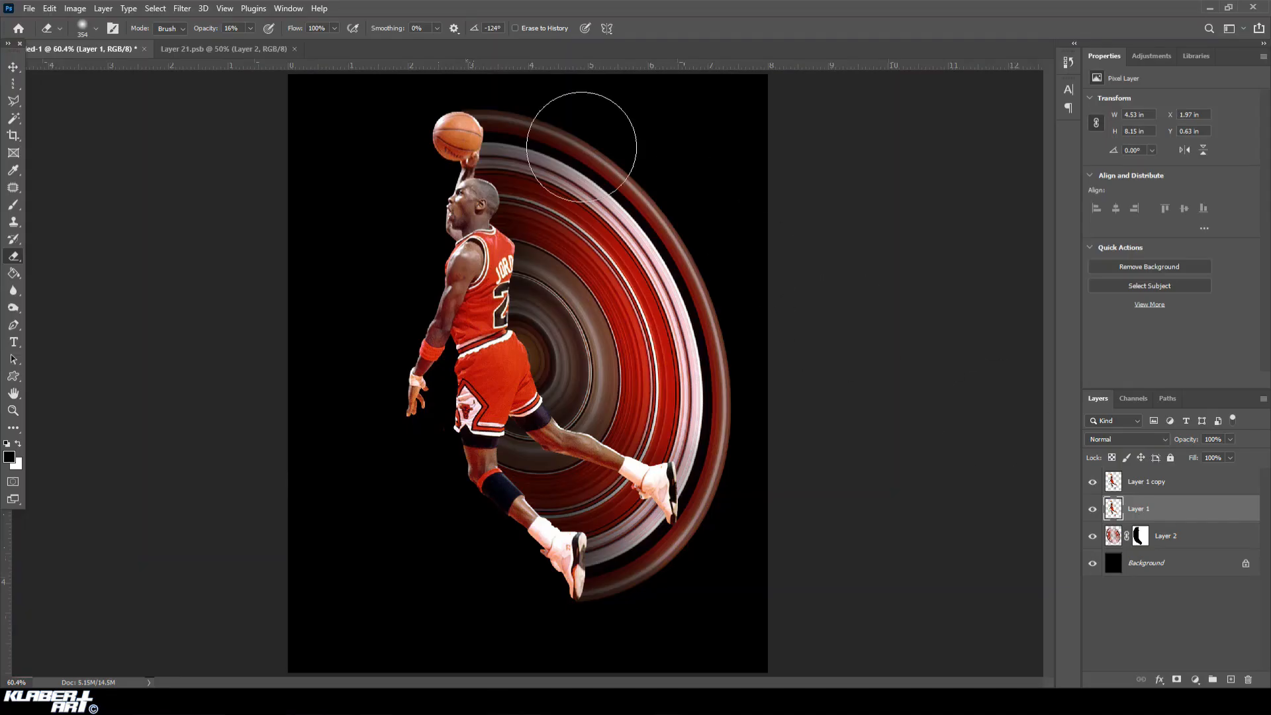
click(189, 8)
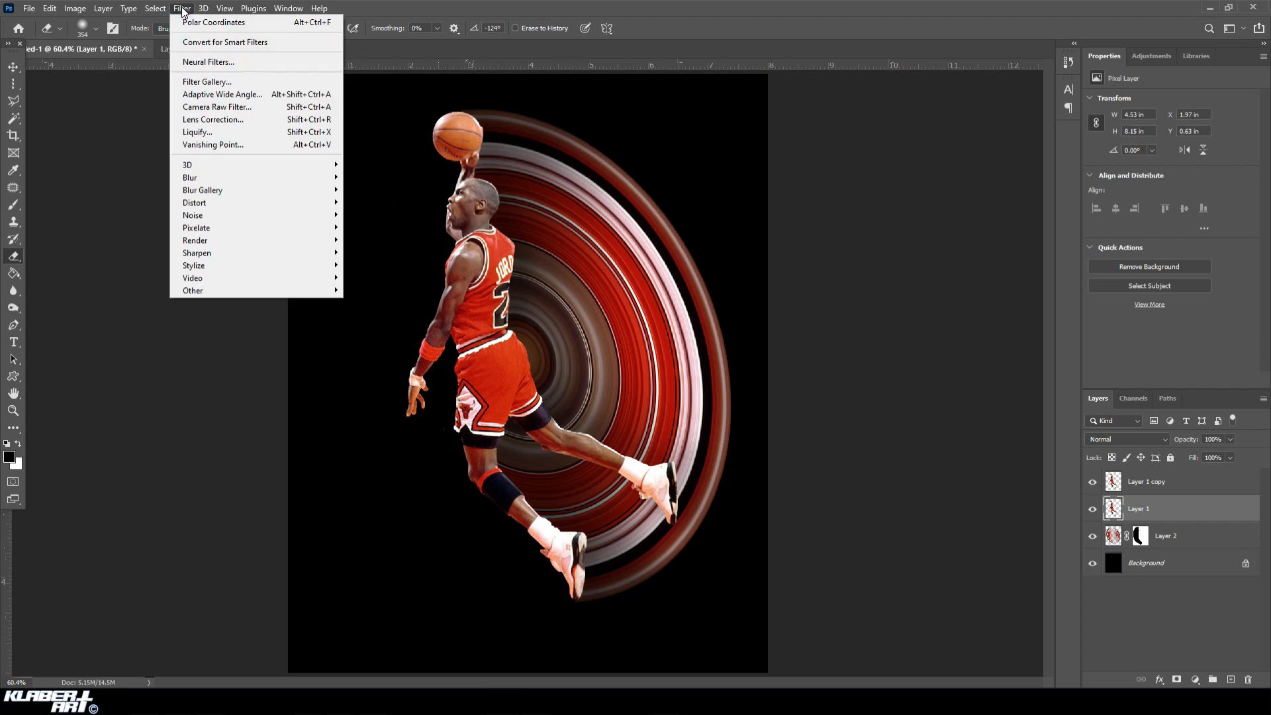
mouse_move(78, 302)
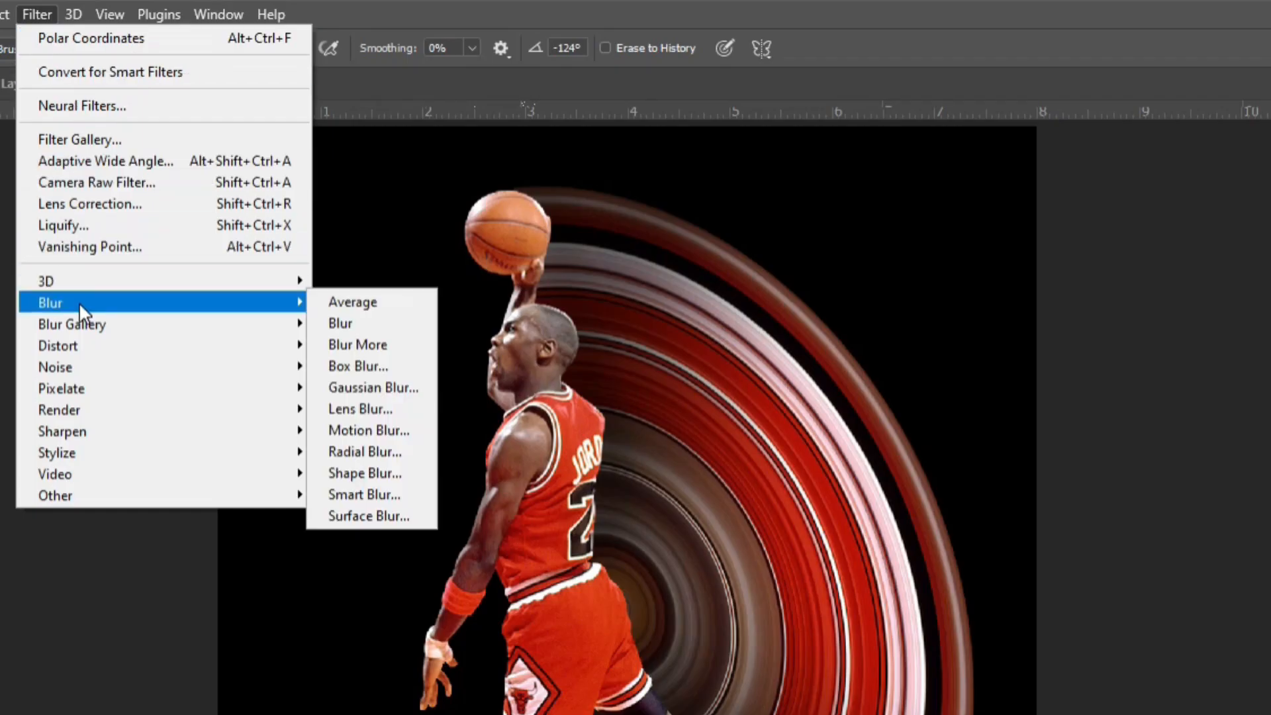
click(393, 431)
drag(817, 239, 1018, 276)
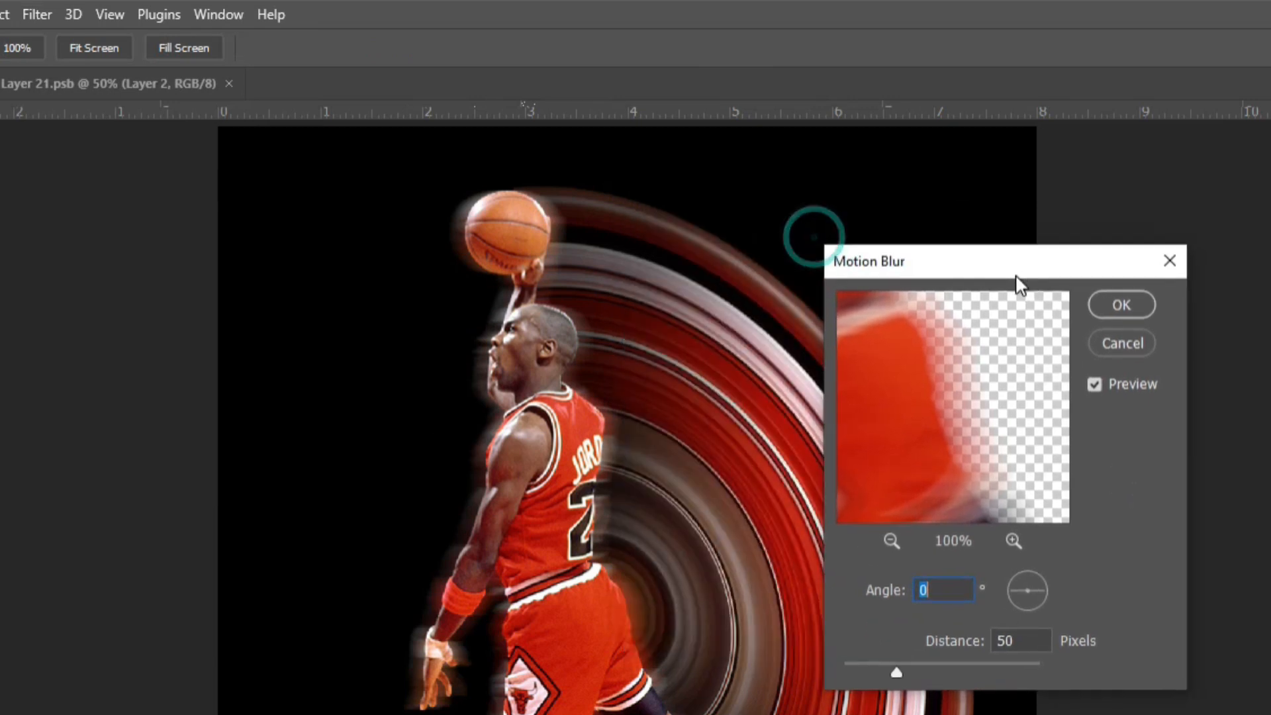
click(1041, 605)
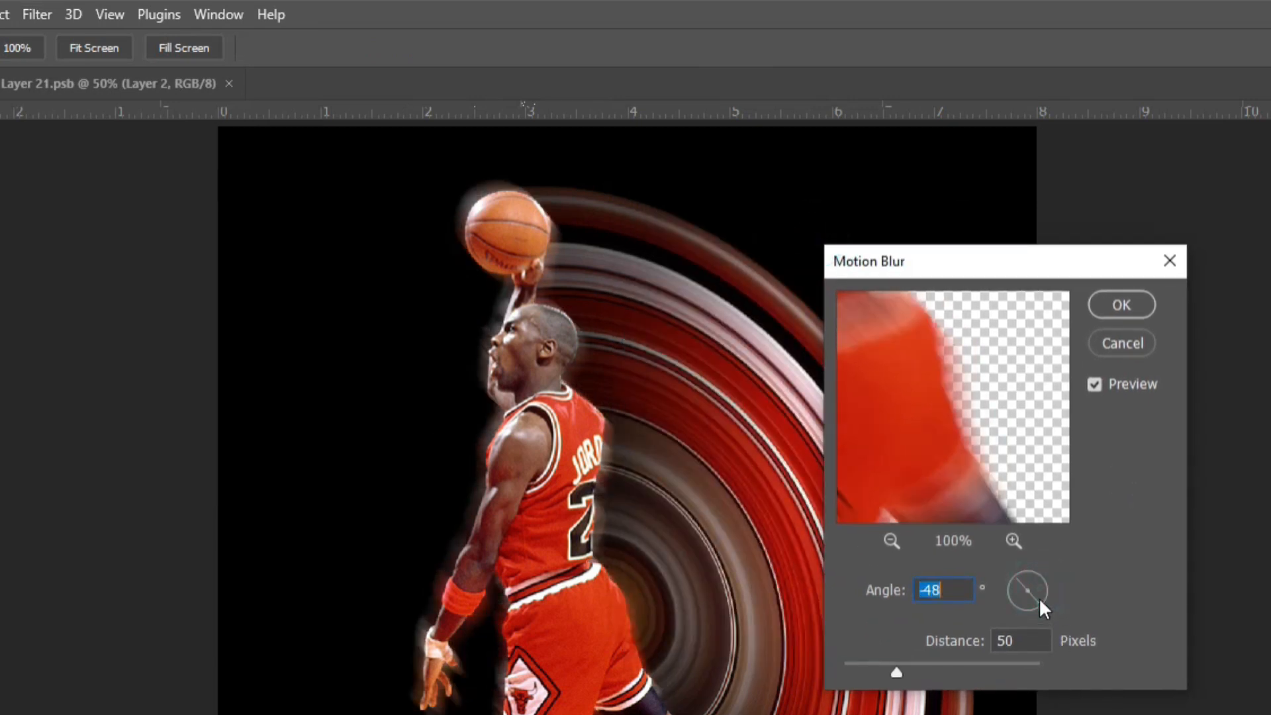
click(1043, 583)
drag(1042, 583, 1044, 591)
click(1043, 589)
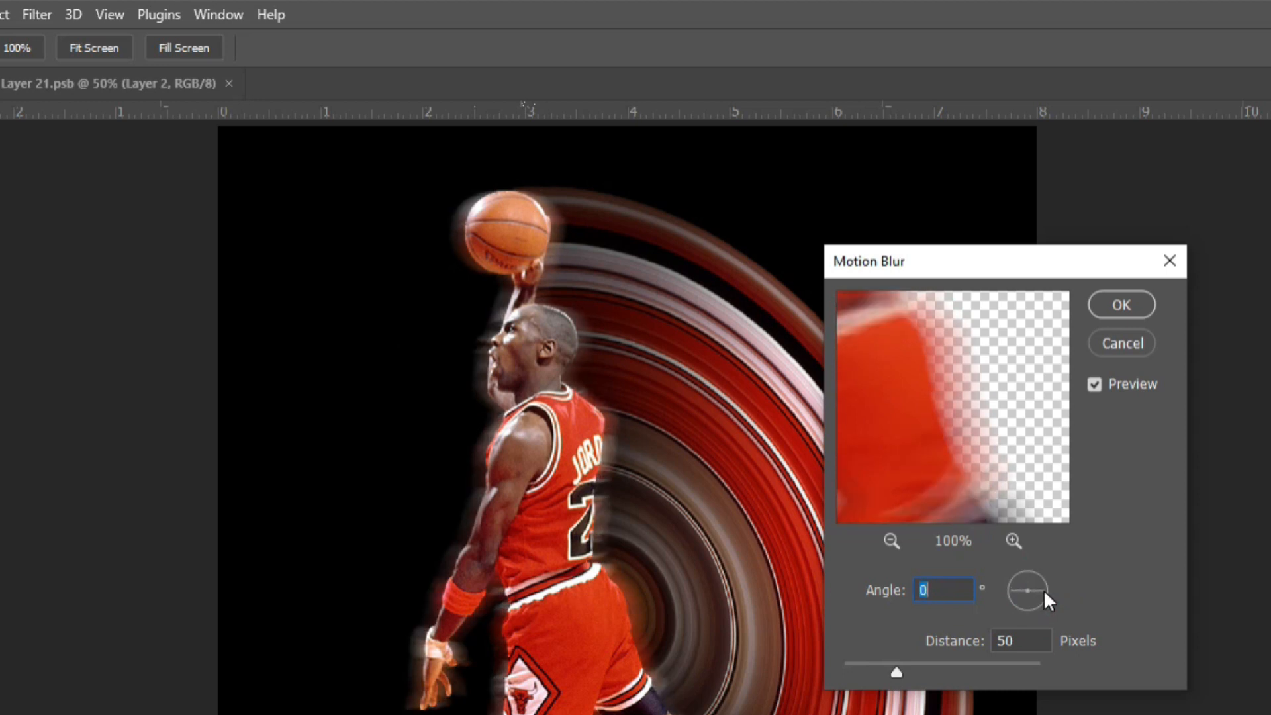
drag(897, 673, 909, 674)
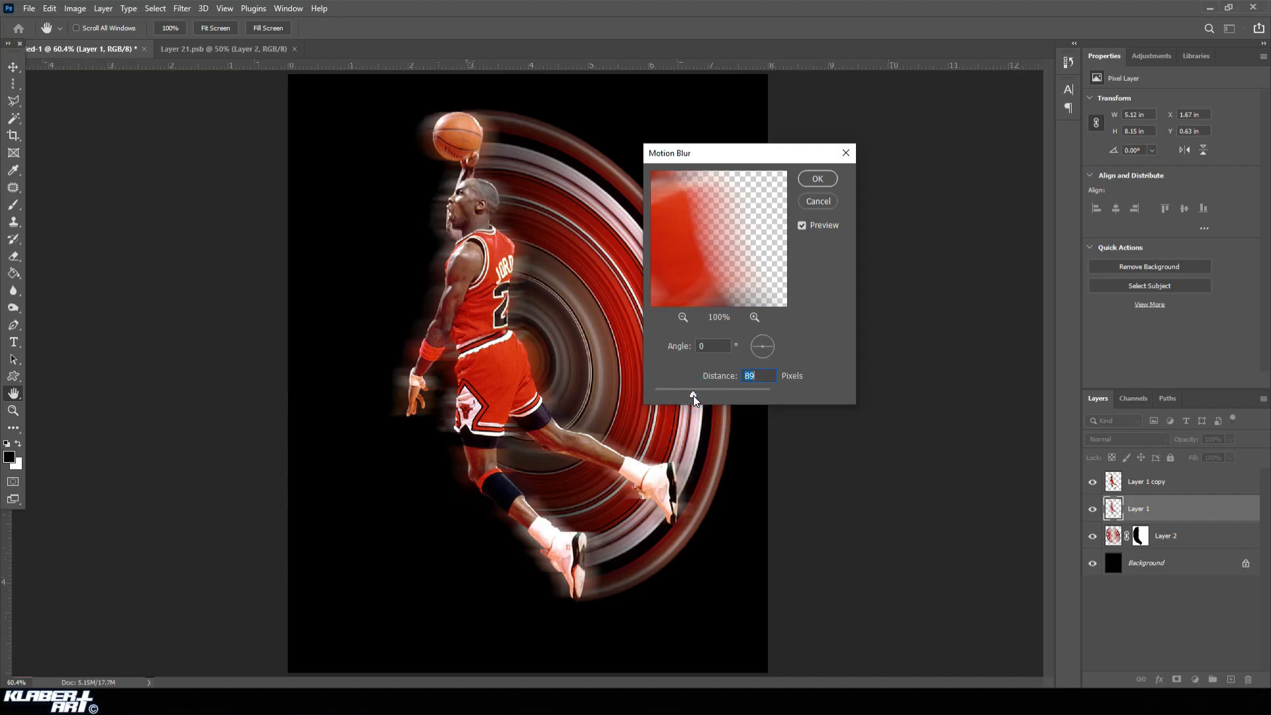
drag(693, 395, 691, 395)
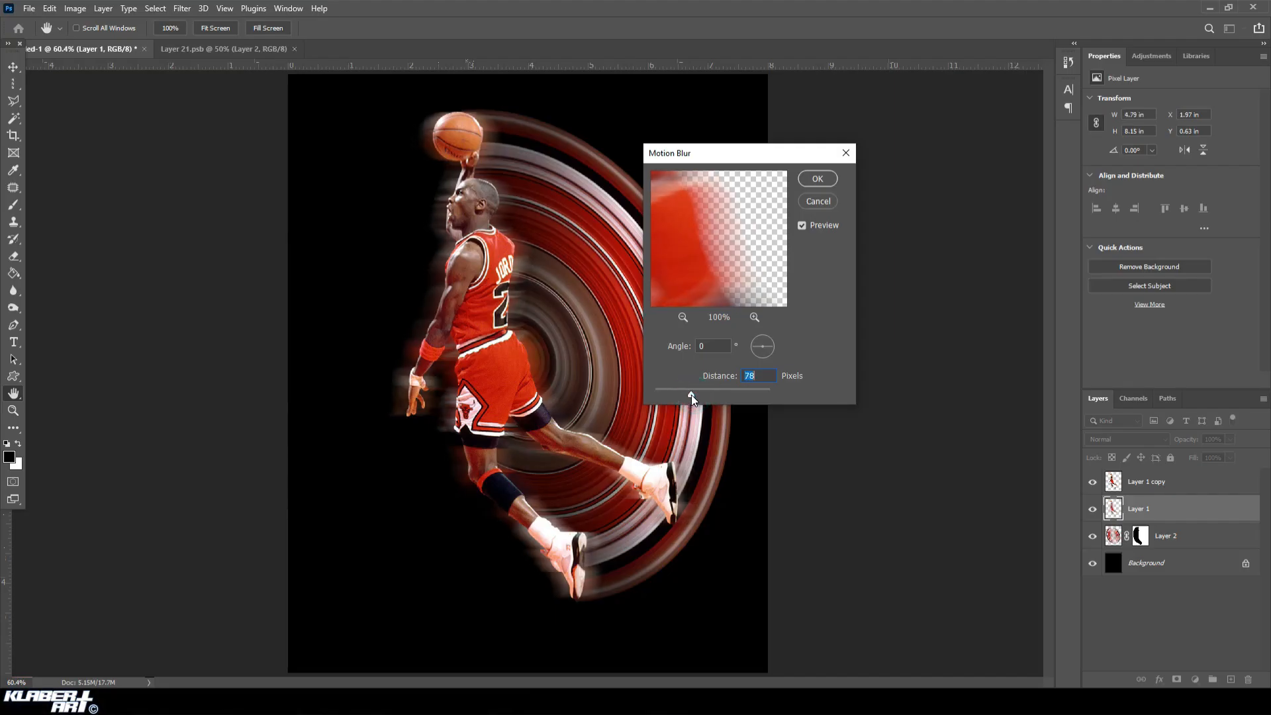
click(818, 179)
Shift the blurred player layer horizontally to X 1.97 in so the blur trails behind the player's back.
key(e)
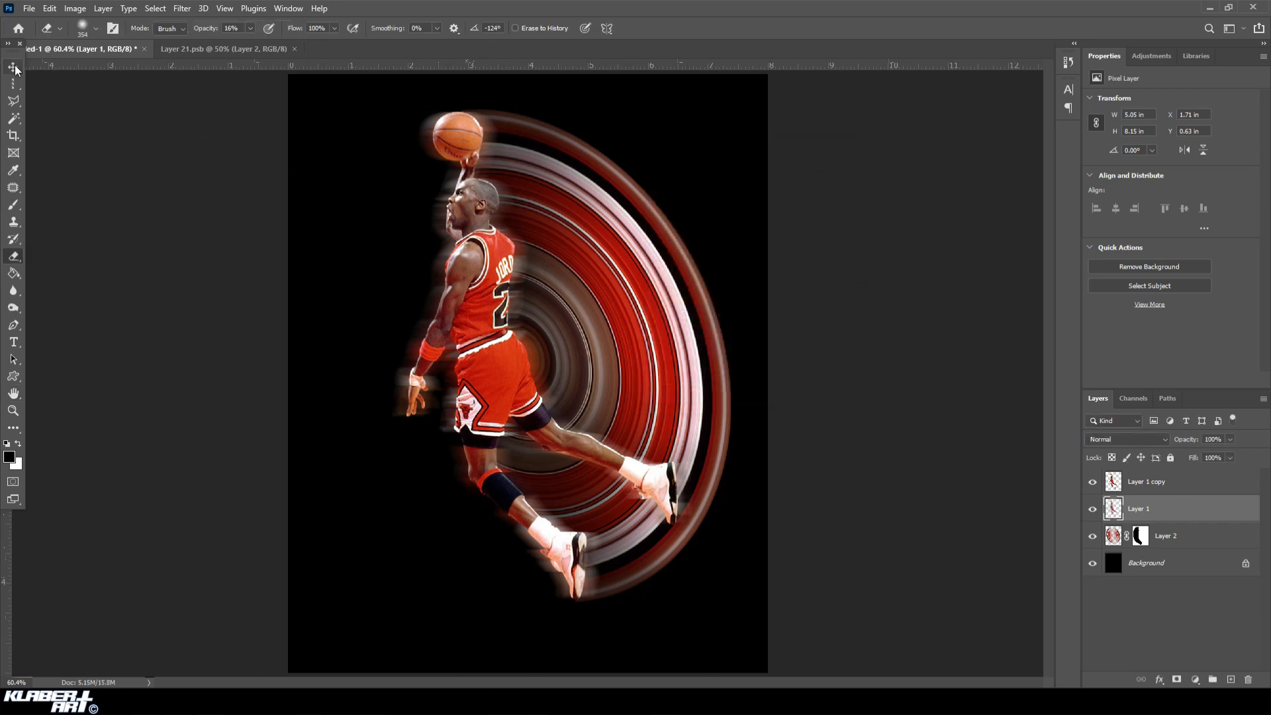
click(14, 67)
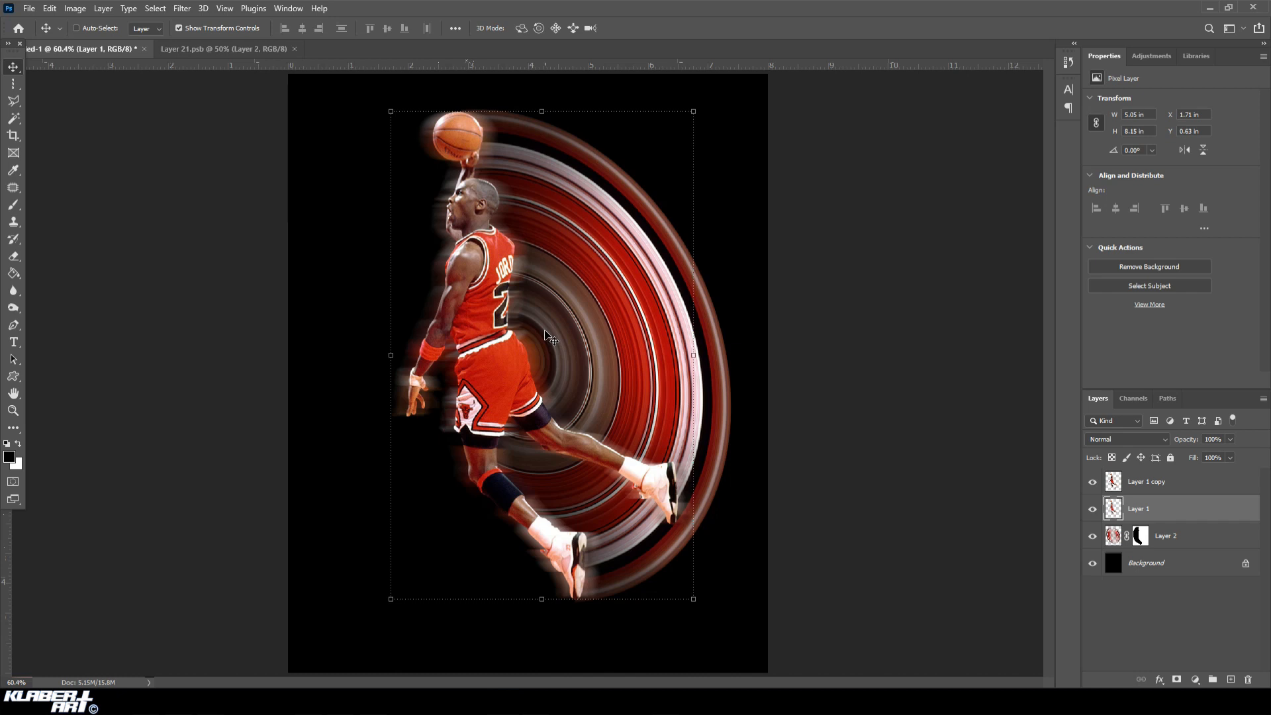
drag(527, 338, 538, 339)
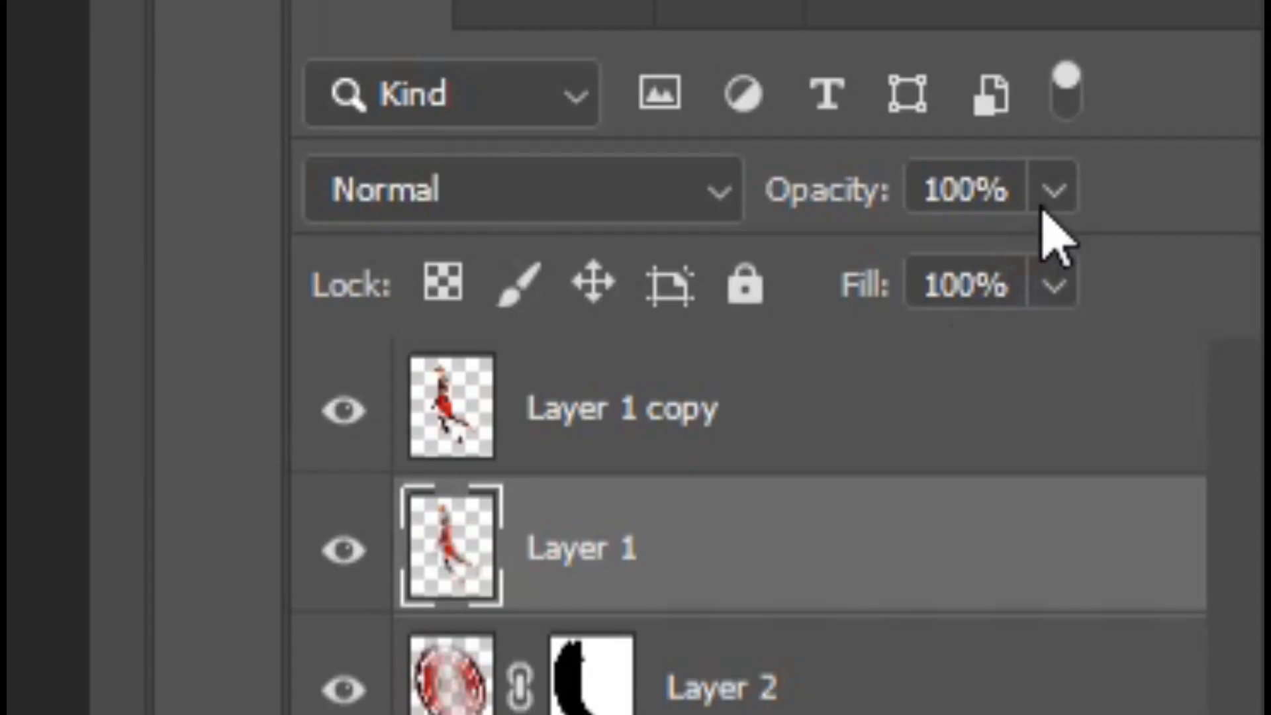
Lower the blurred player layer's opacity to 54% and hide the transform controls.
click(1229, 439)
drag(1229, 452, 1211, 452)
drag(964, 262, 915, 261)
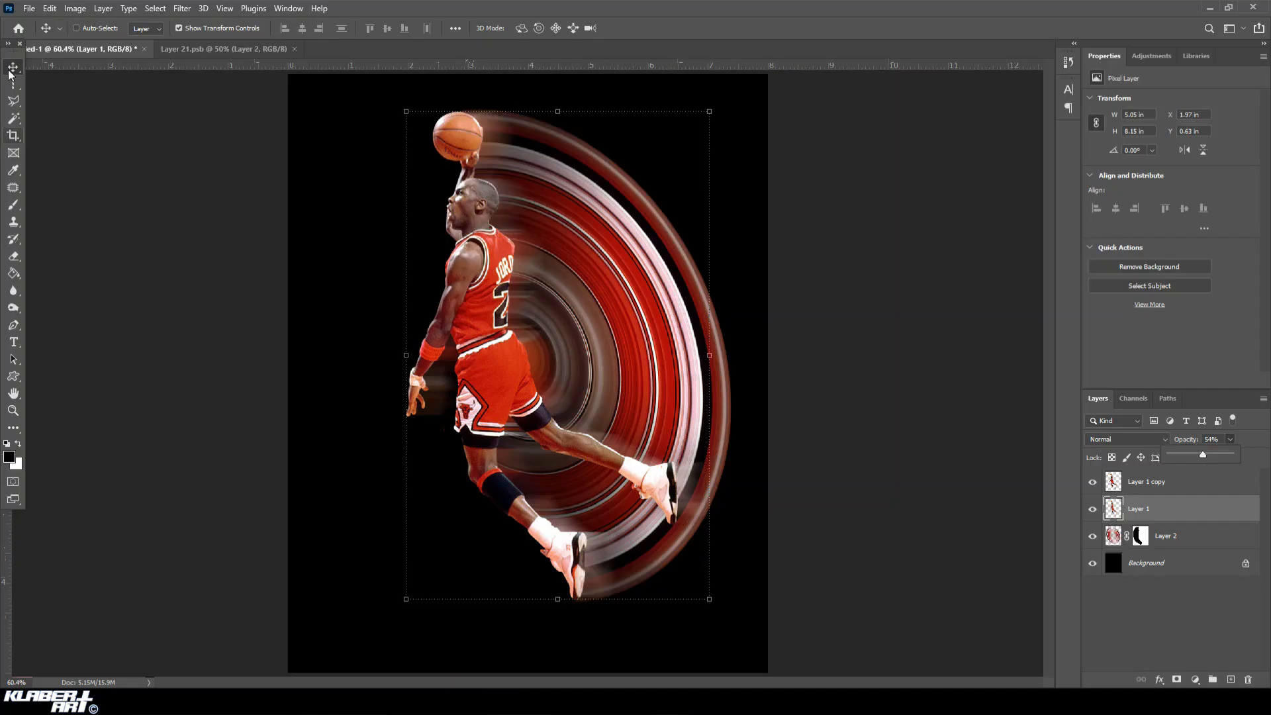
click(13, 67)
click(182, 29)
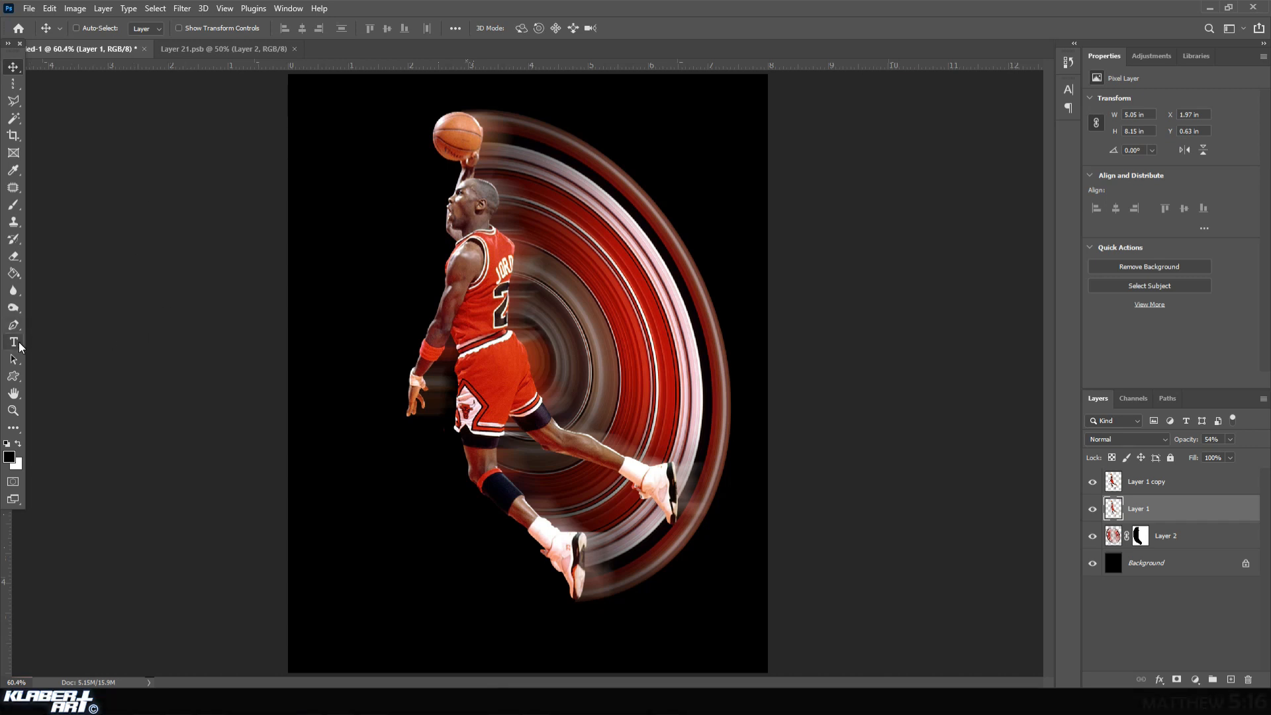
Set up the Type tool with the Amsterdam Signature Duo Italic font and white (ffffff) text colour.
click(20, 346)
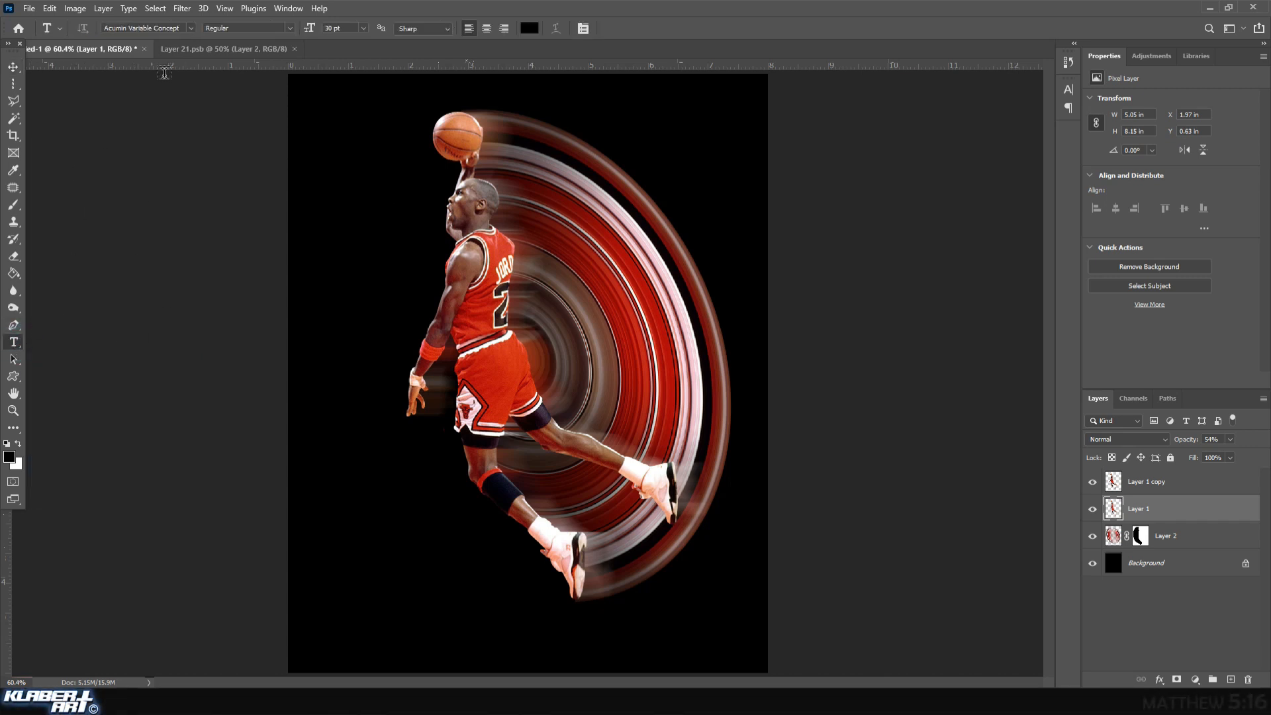
click(191, 29)
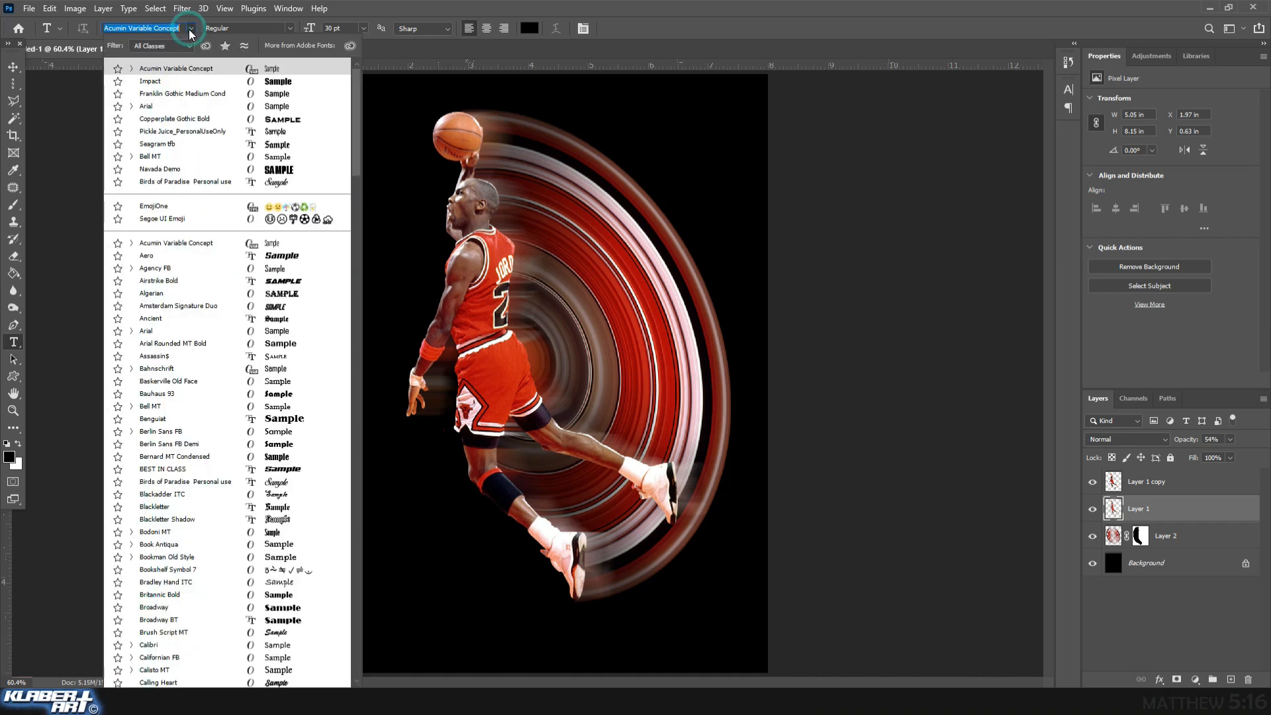
click(210, 305)
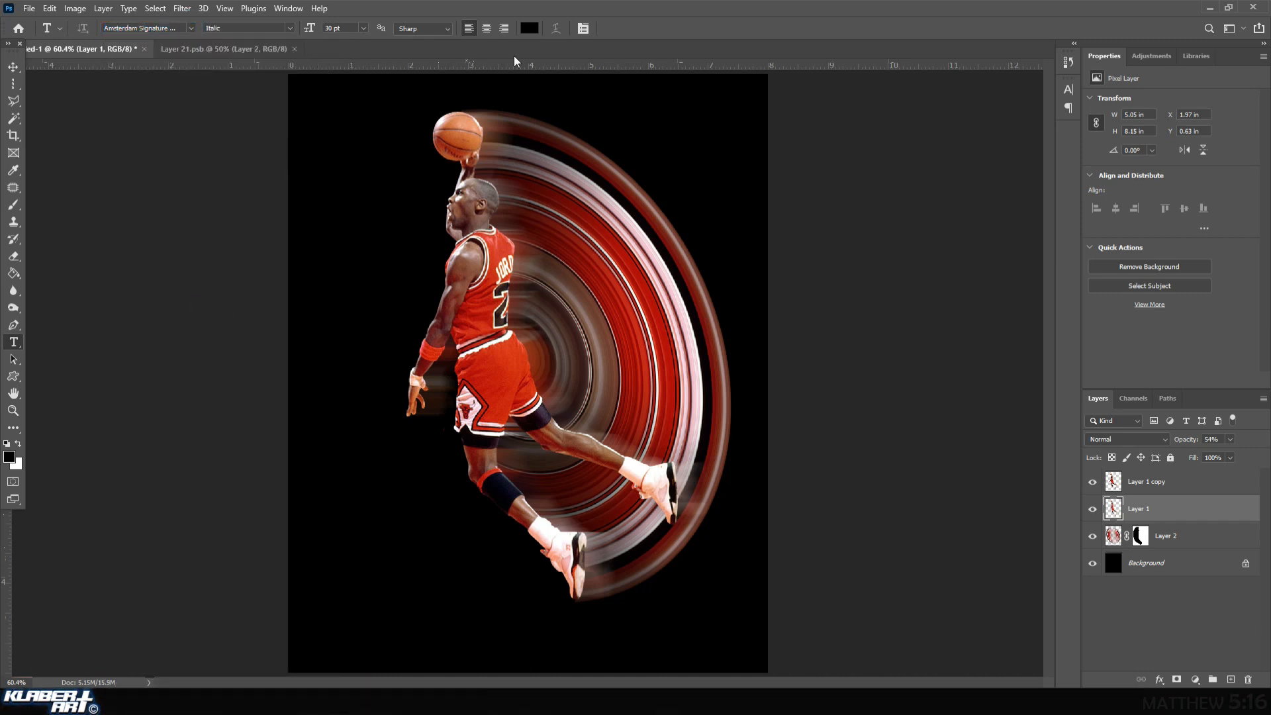
click(530, 28)
drag(858, 477, 833, 430)
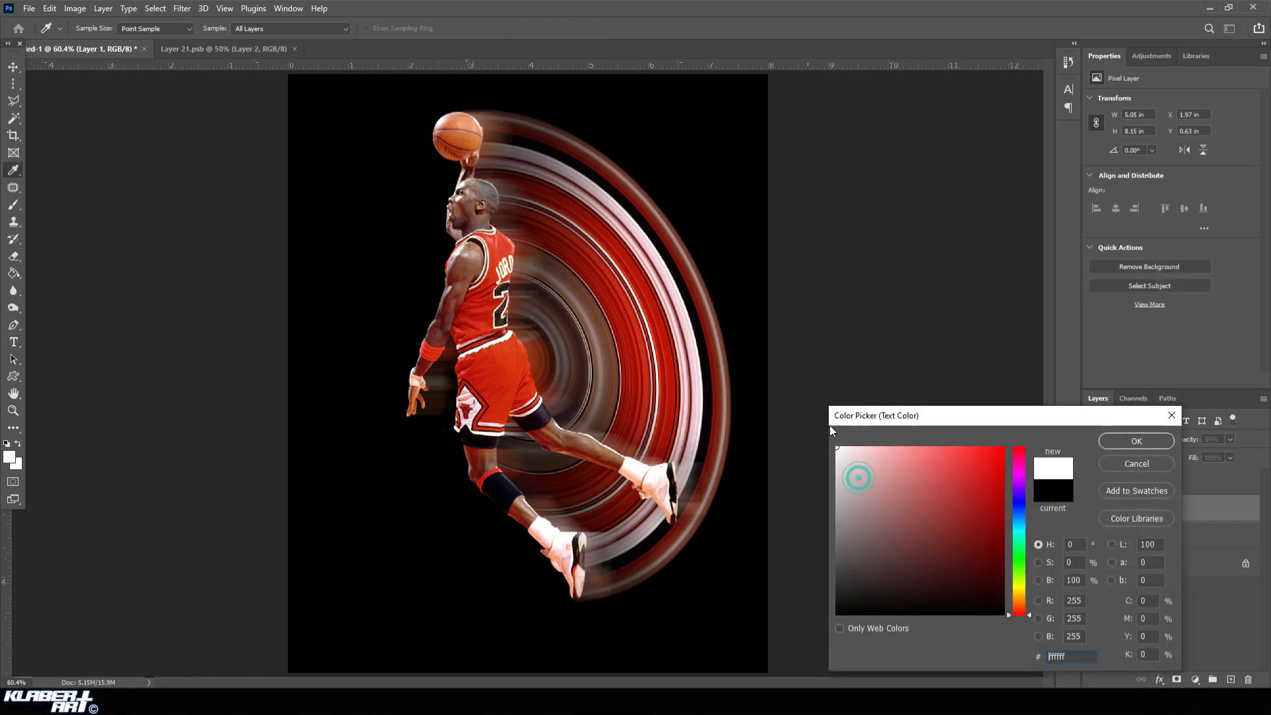
click(1136, 441)
Add the text "mfk" below the rings and move it into the lower-right corner of the canvas.
click(661, 641)
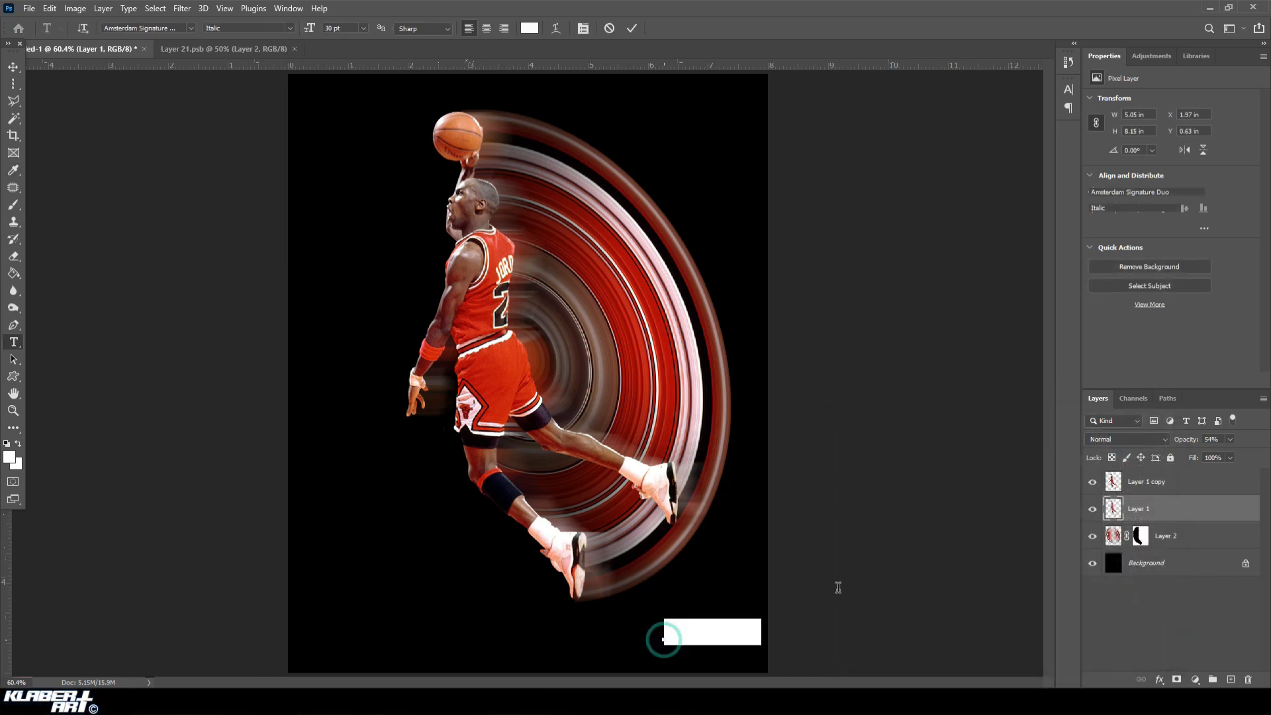
text(MFH)
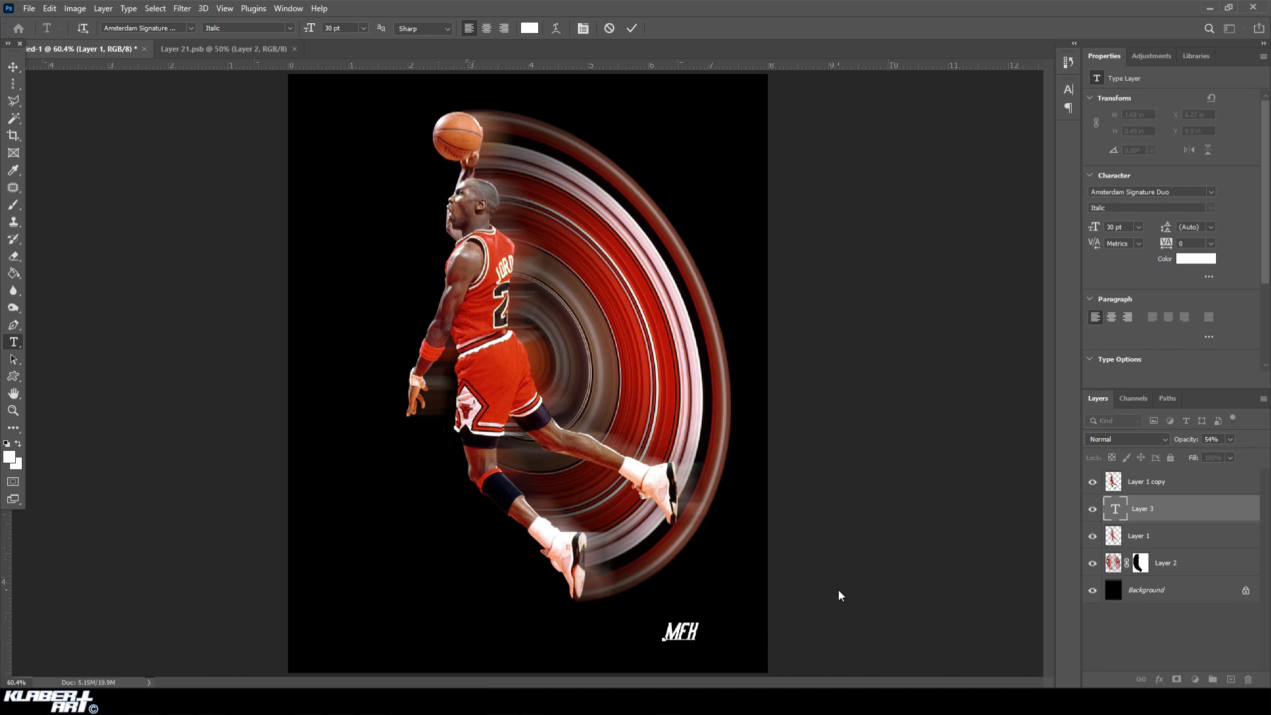
text( 23)
key(BackSpace)
key(BackSpace)
key(BackSpace)
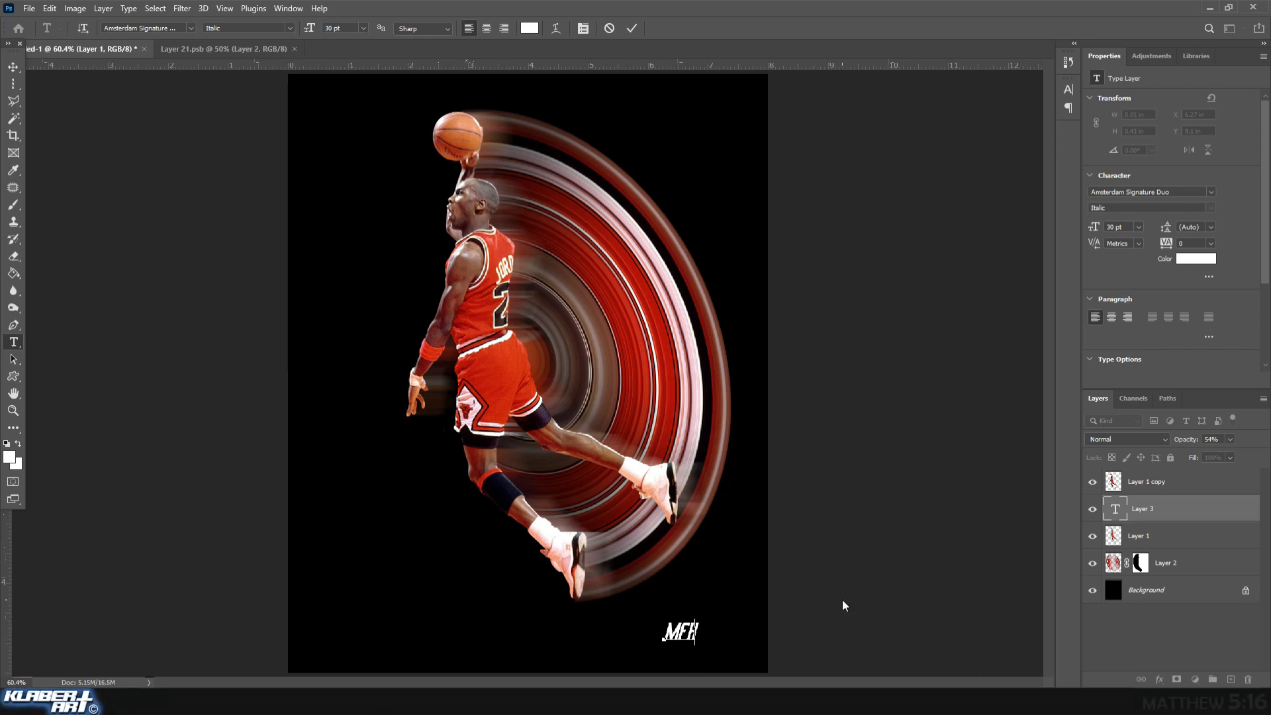
click(13, 67)
drag(695, 643, 750, 655)
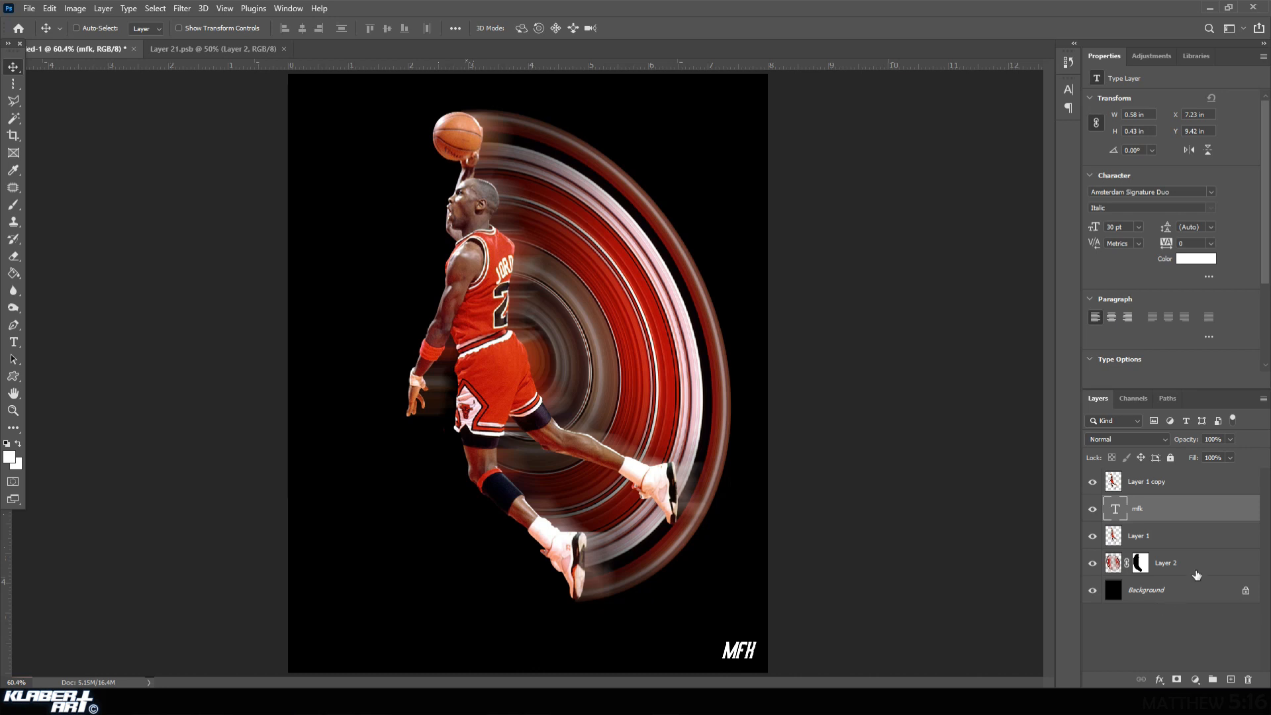
Give the "mfk" text layer Bevel & Emboss, Drop Shadow and an Outer Glow at 49% opacity.
double_click(1191, 515)
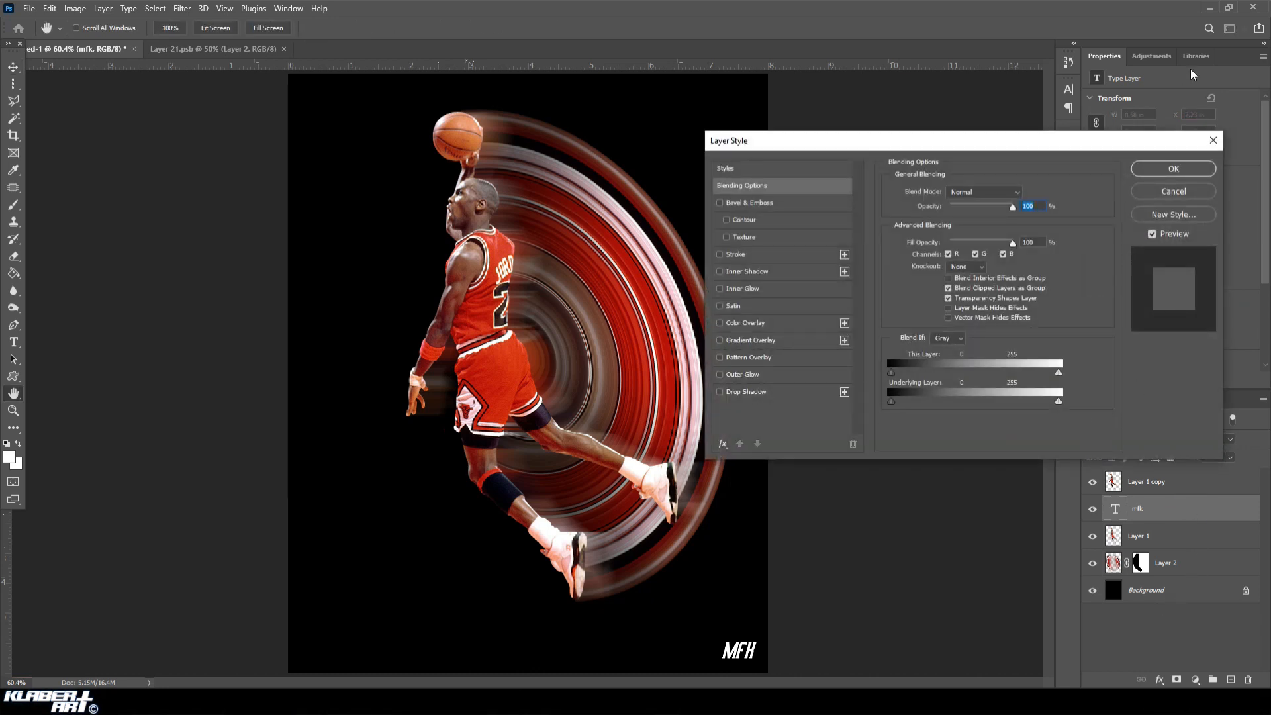
click(1214, 141)
right_click(1196, 509)
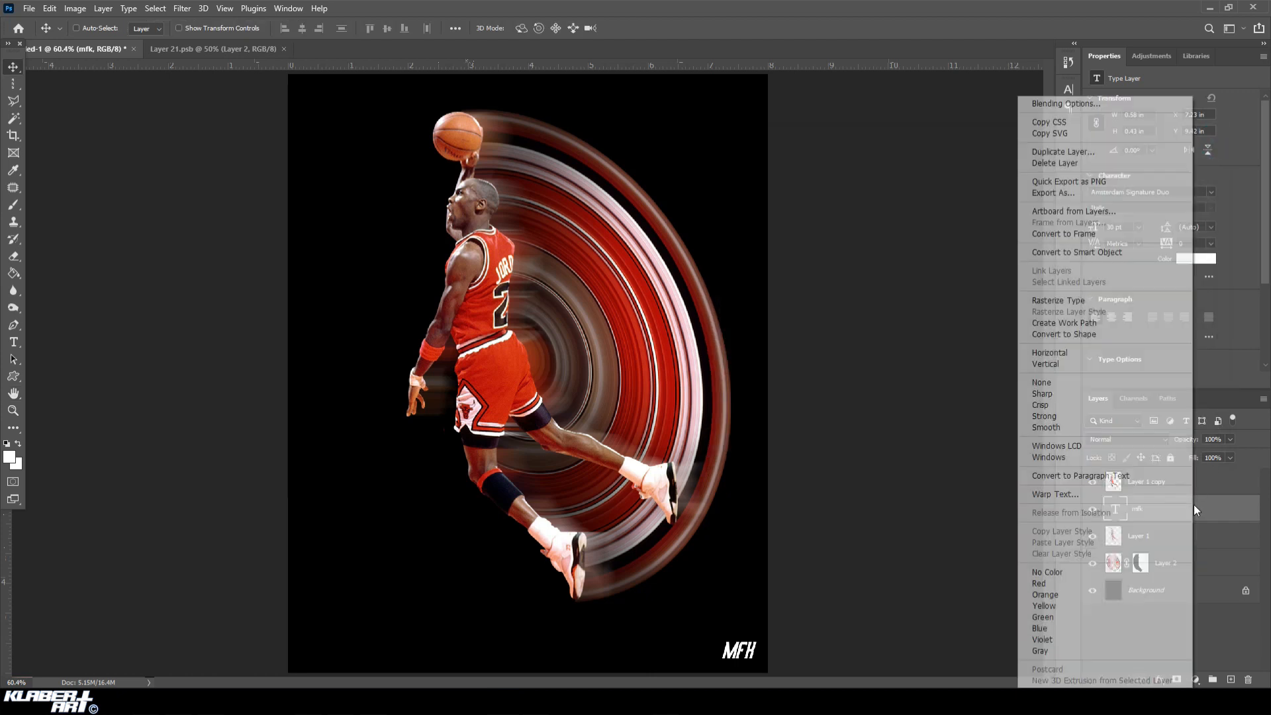
click(1118, 103)
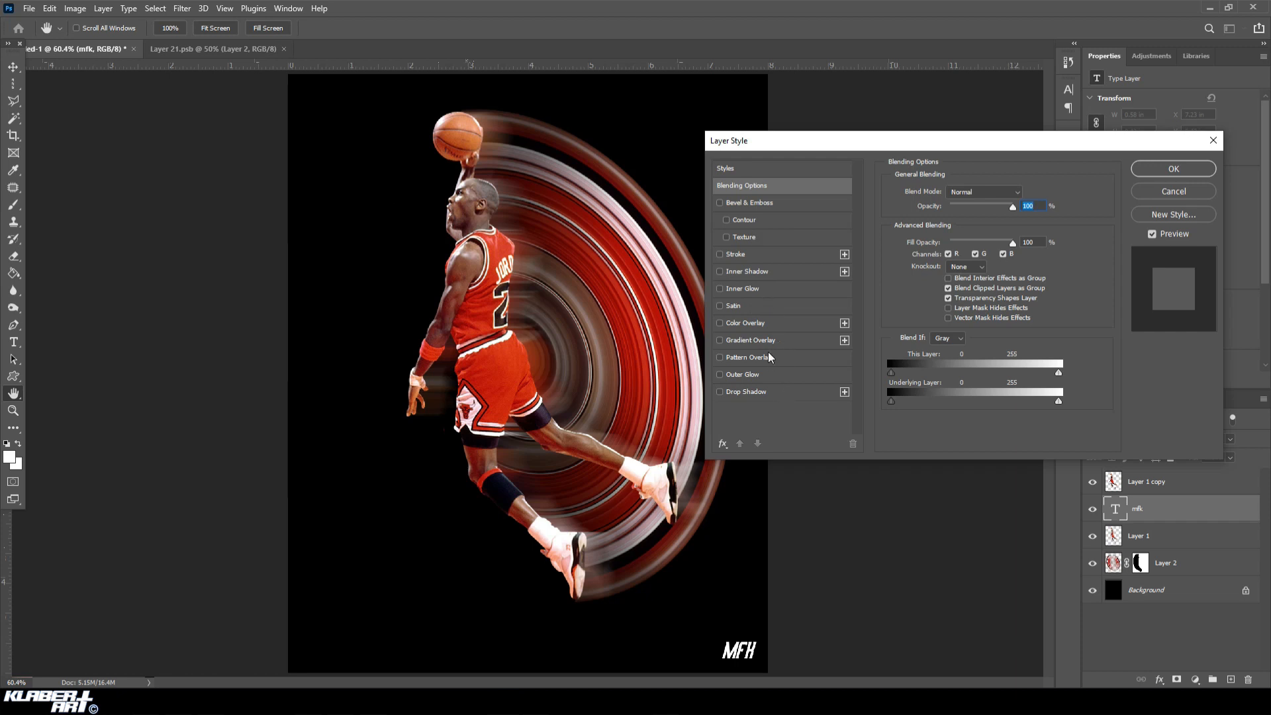
click(720, 203)
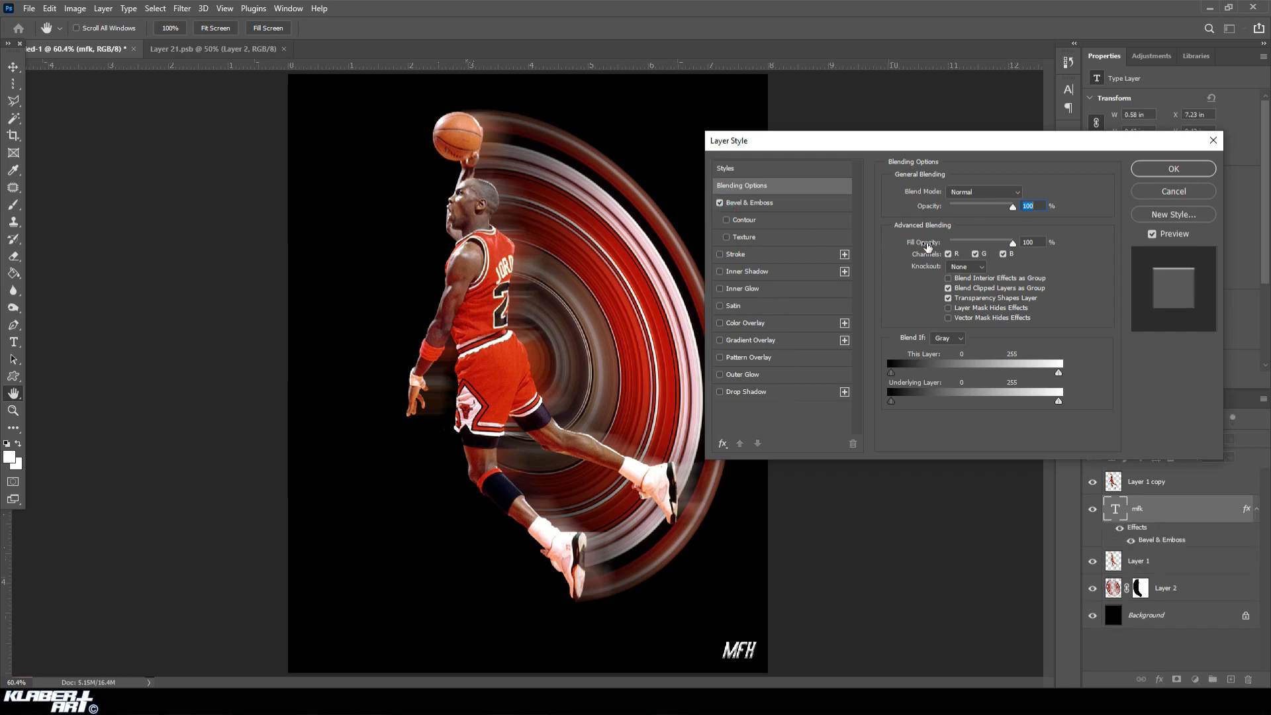
click(720, 392)
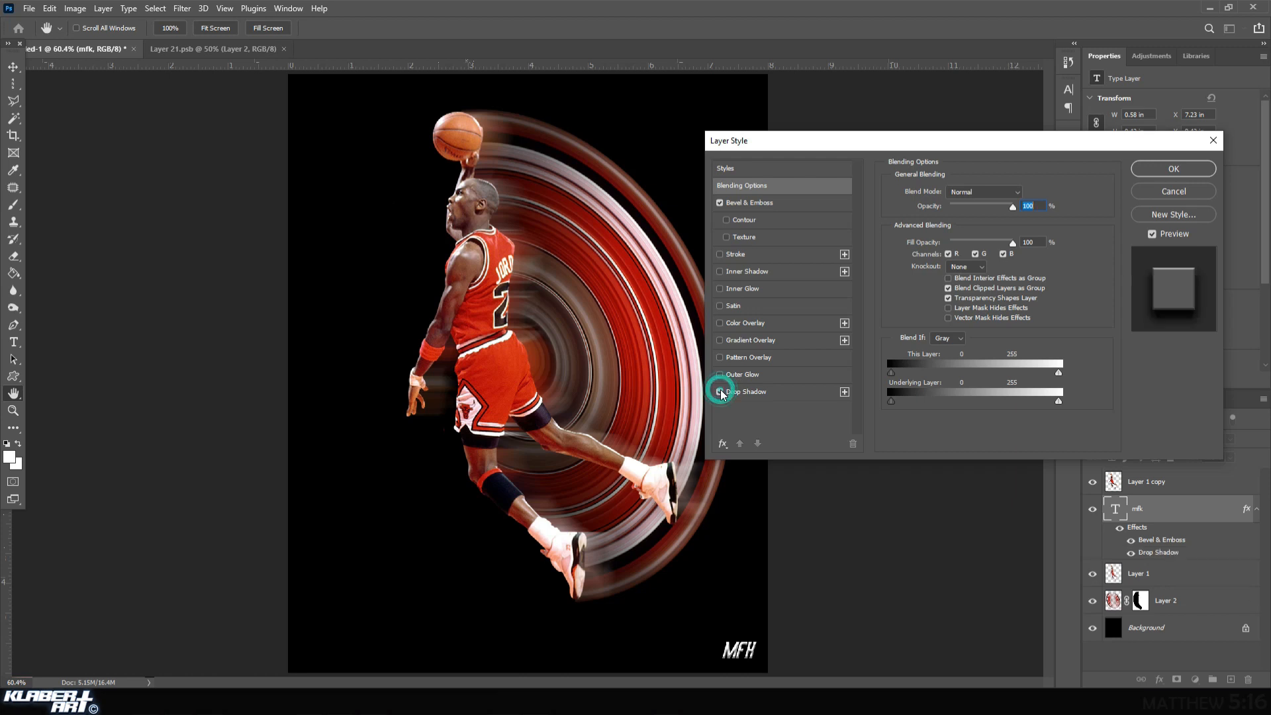
click(773, 376)
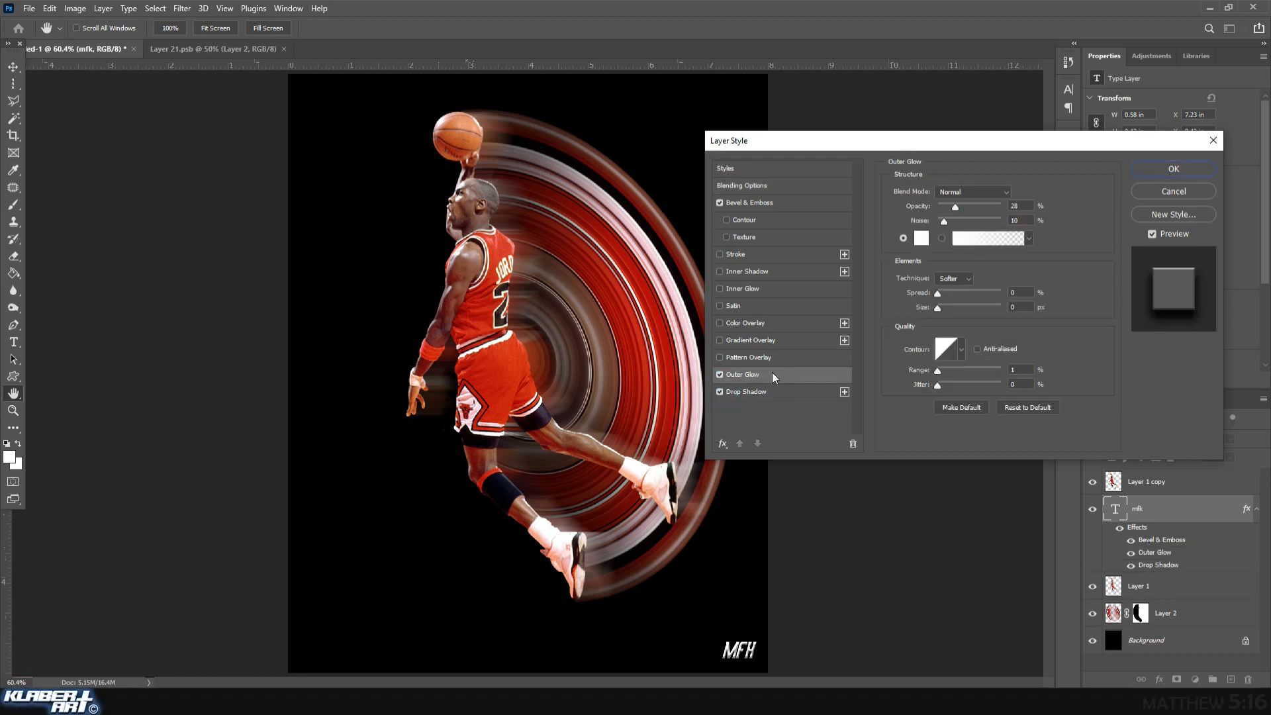
drag(956, 208, 969, 208)
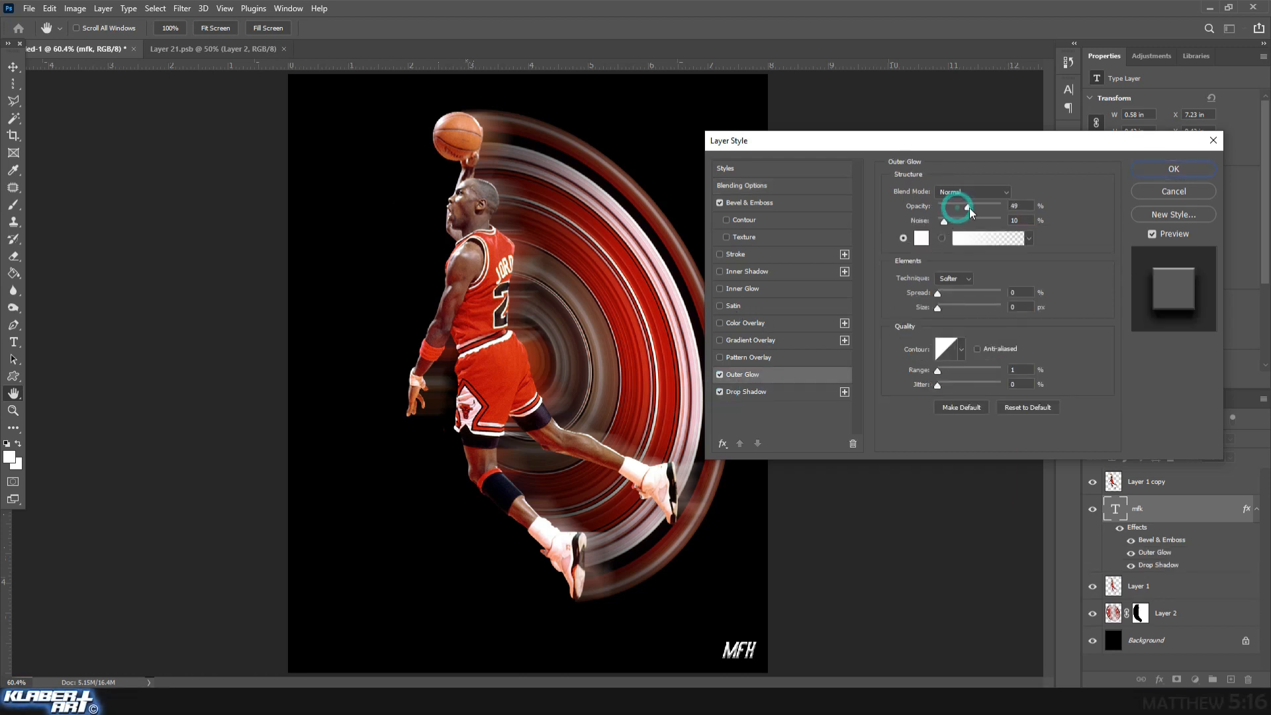
click(1158, 174)
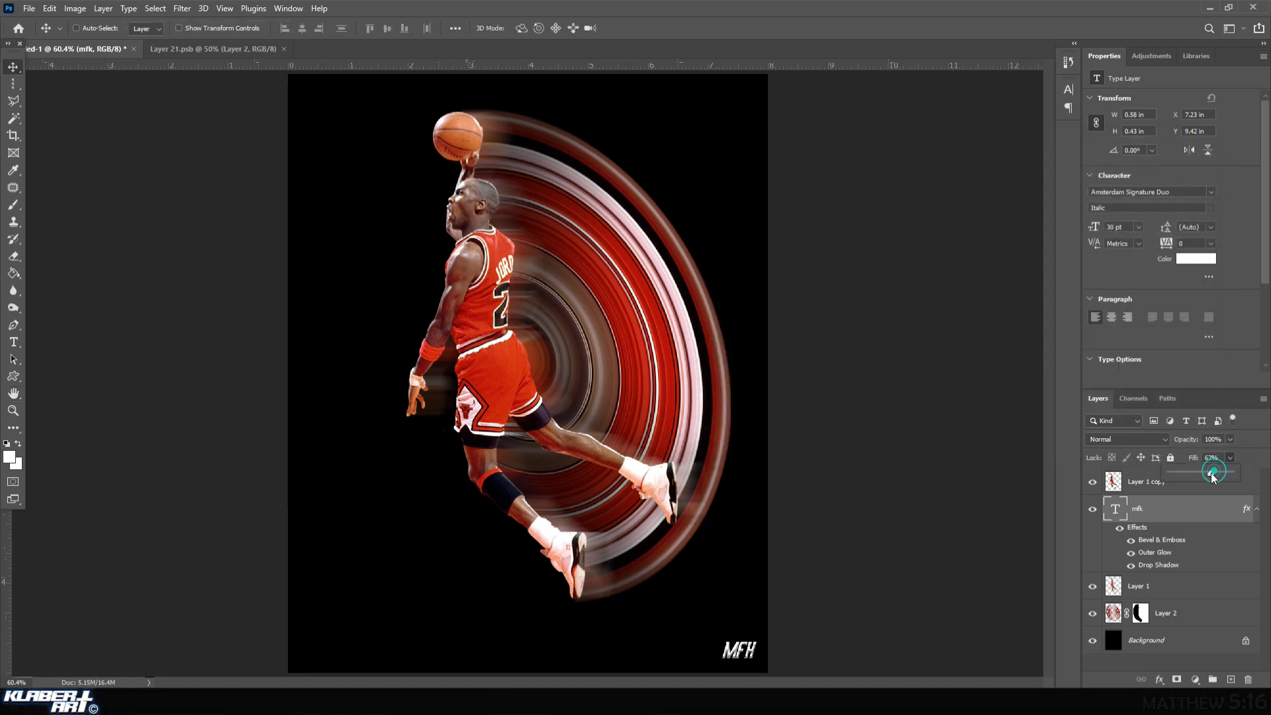
Reduce the "mfk" text layer's fill to 42% and its opacity to 66%.
click(1230, 441)
drag(1213, 455, 1211, 454)
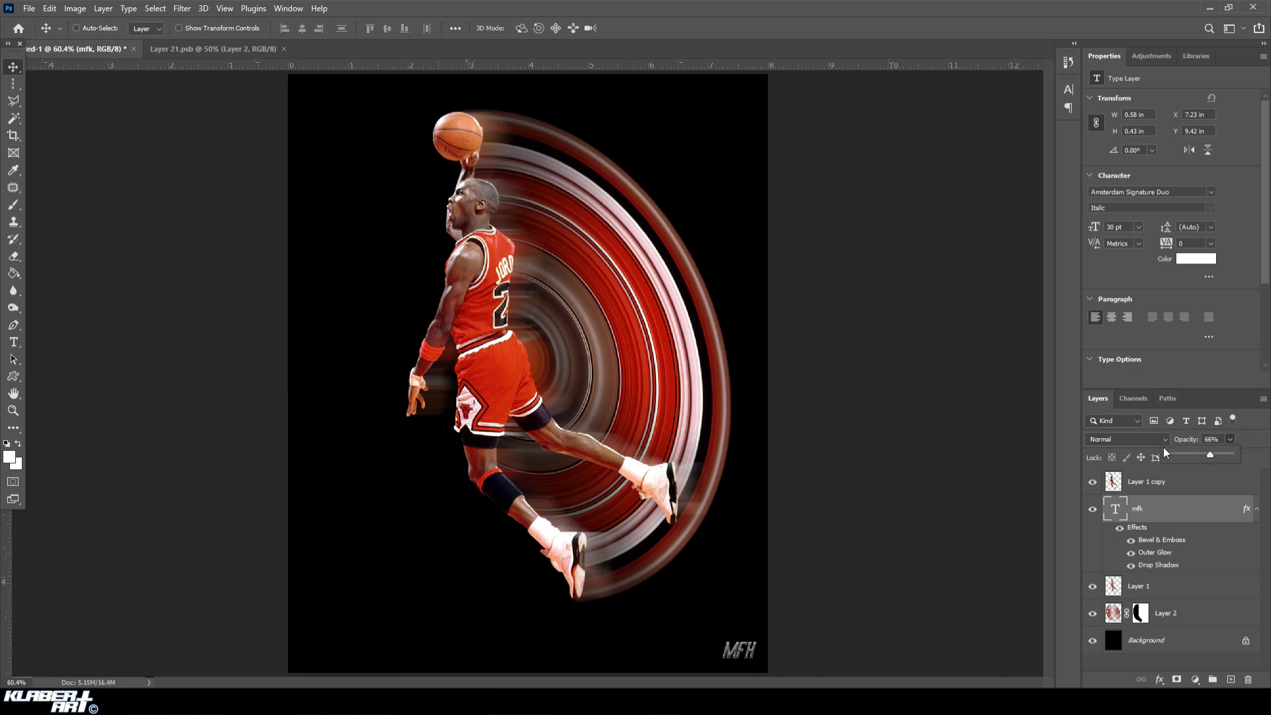
Save a JPEG copy of the composition to the Desktop as "RASP YOUR NAME" at quality 12 (Maximum), Baseline Optimized.
click(28, 8)
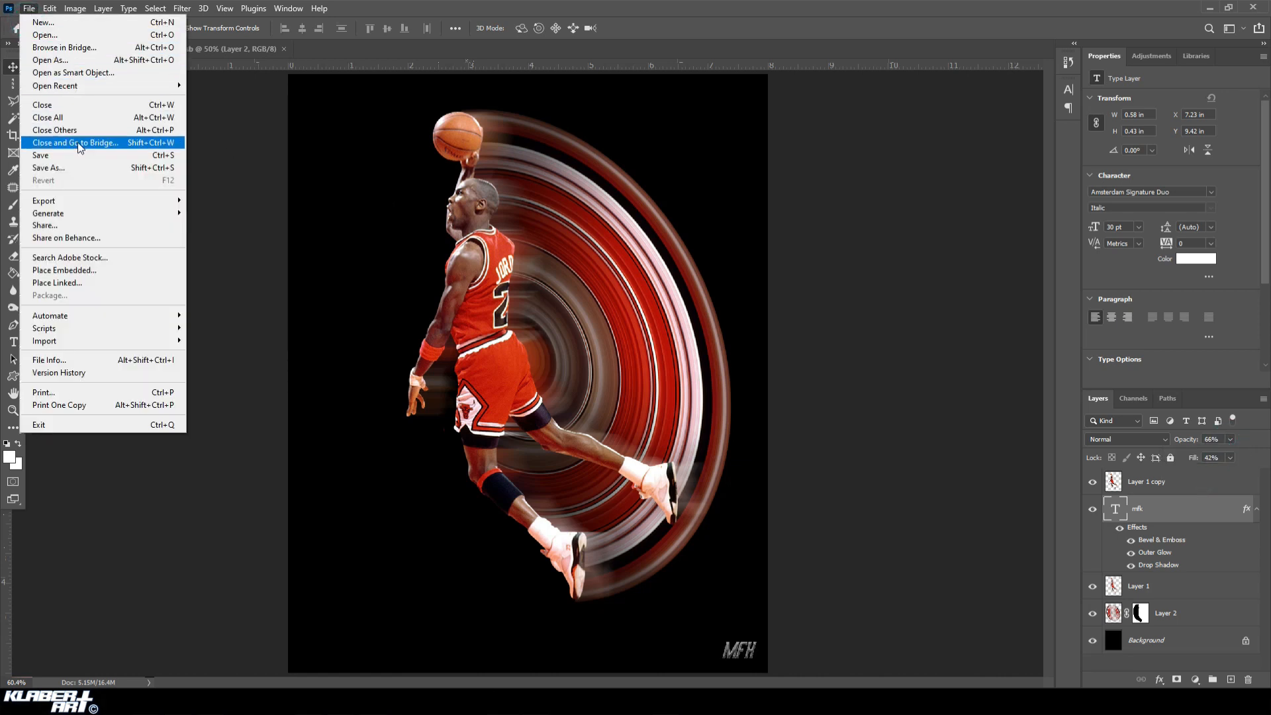
click(80, 169)
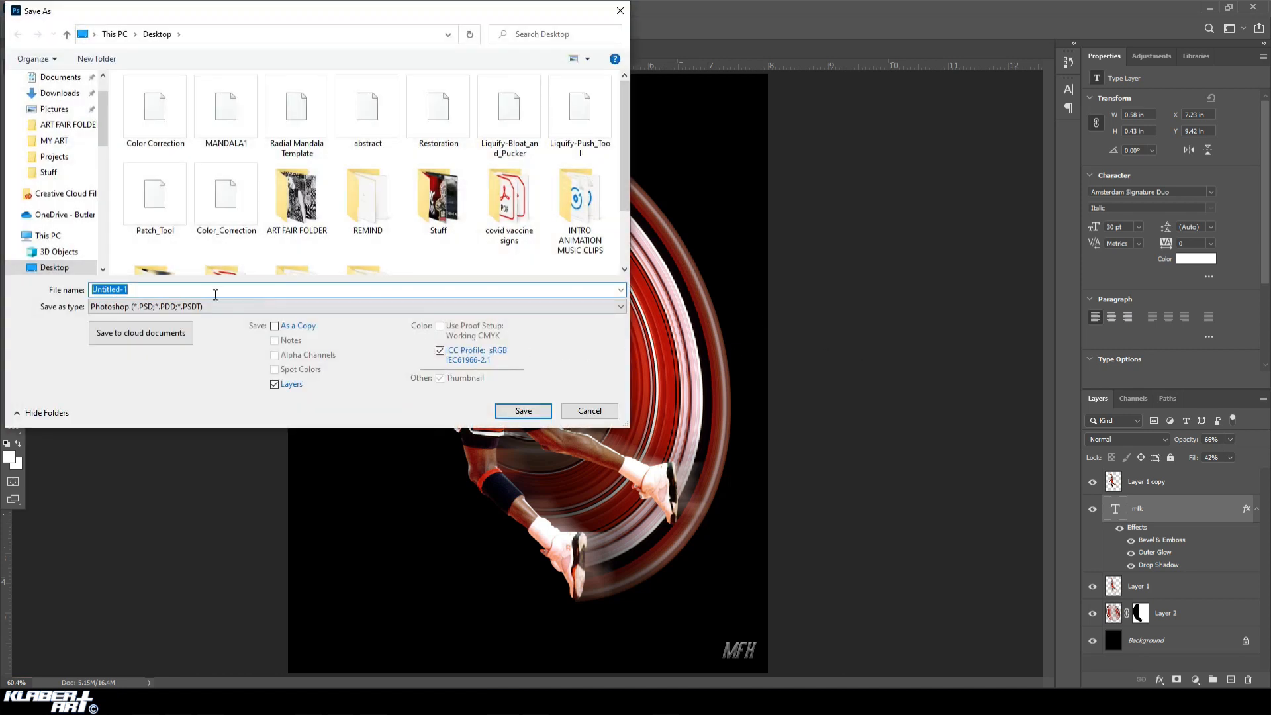
click(212, 307)
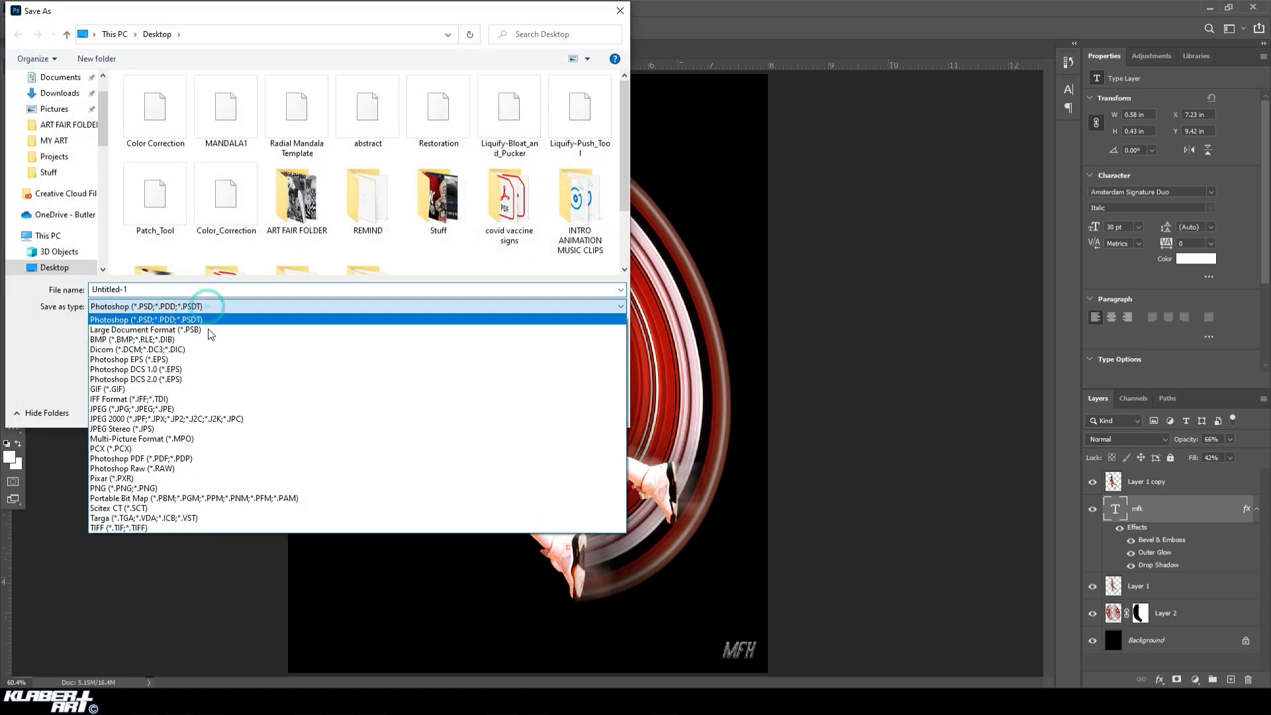
click(211, 410)
double_click(158, 289)
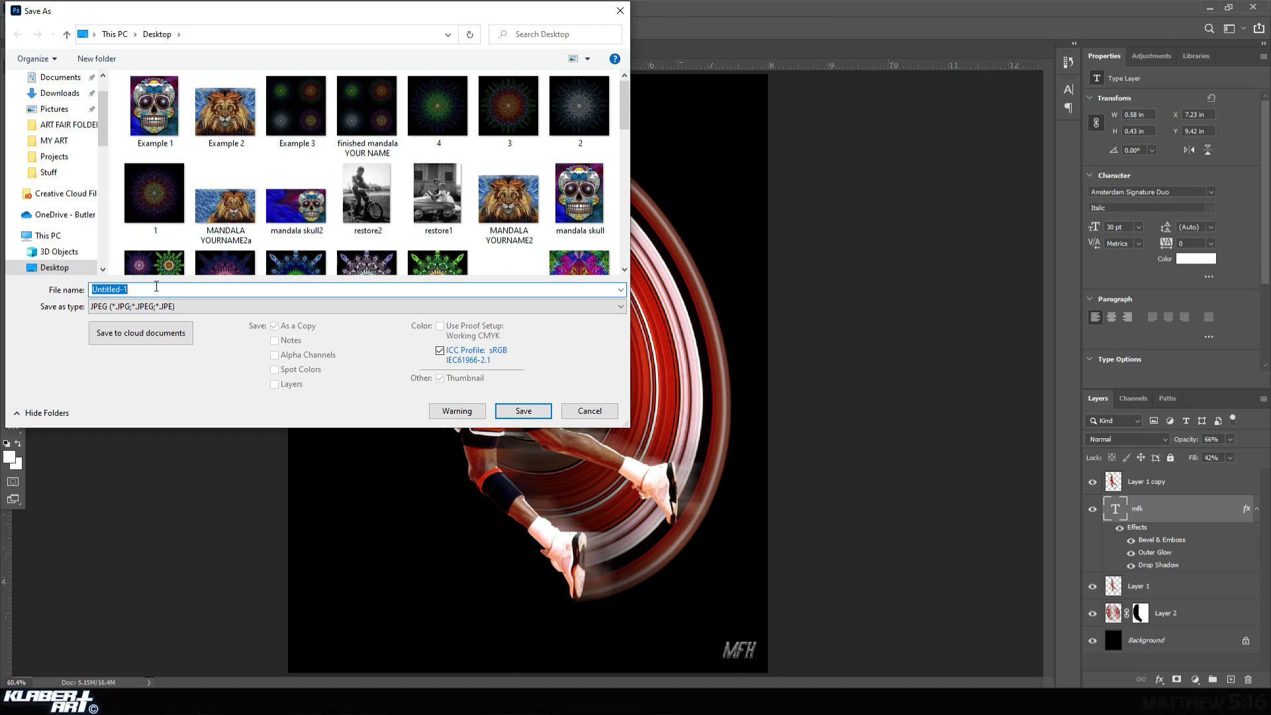
text(RASP YOUR NAME)
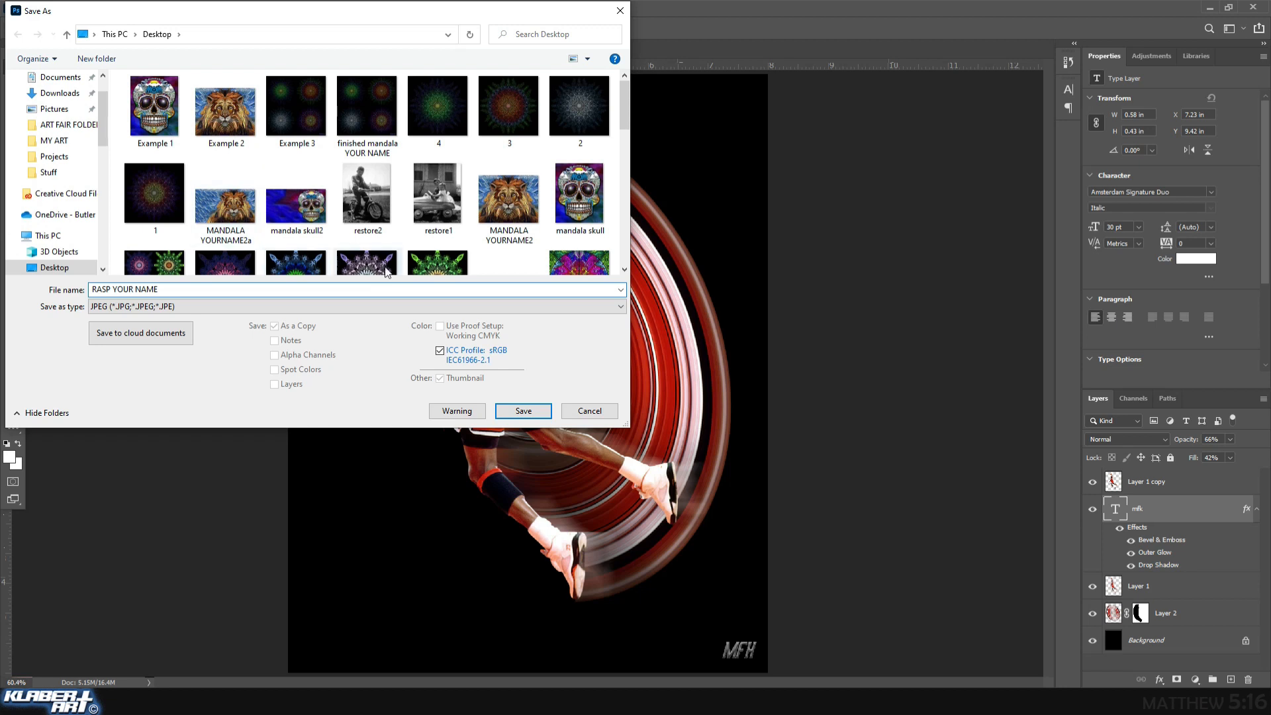
click(523, 411)
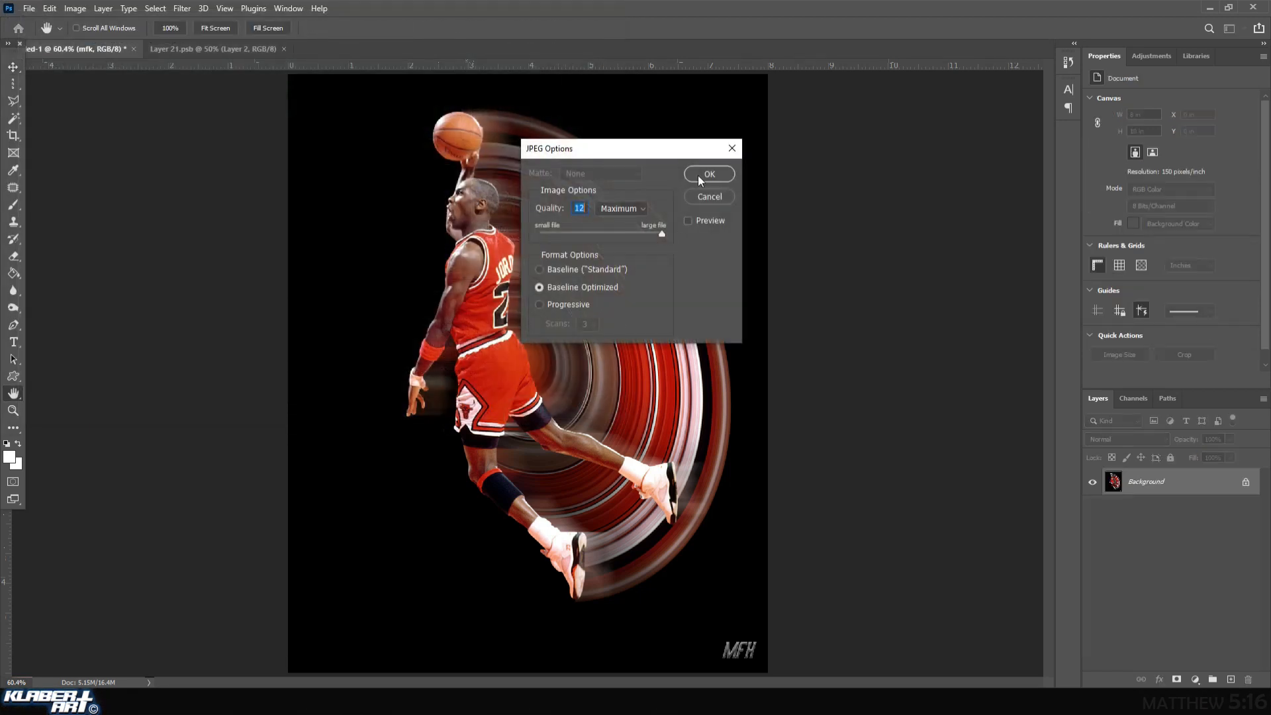
click(703, 176)
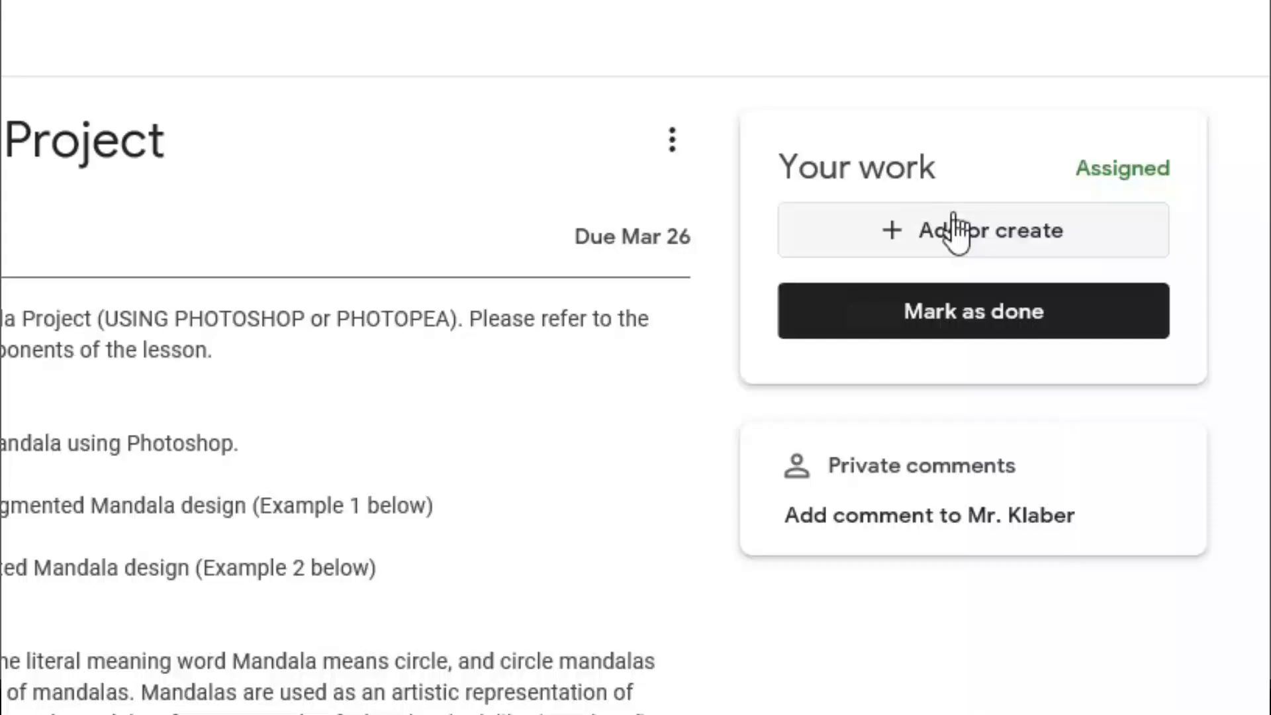
Switch to Google Classroom, attach the Desktop image MANDALA YOURNAME2.jpg to the Symmetrical Mandala Project assignment and turn in the work.
click(957, 232)
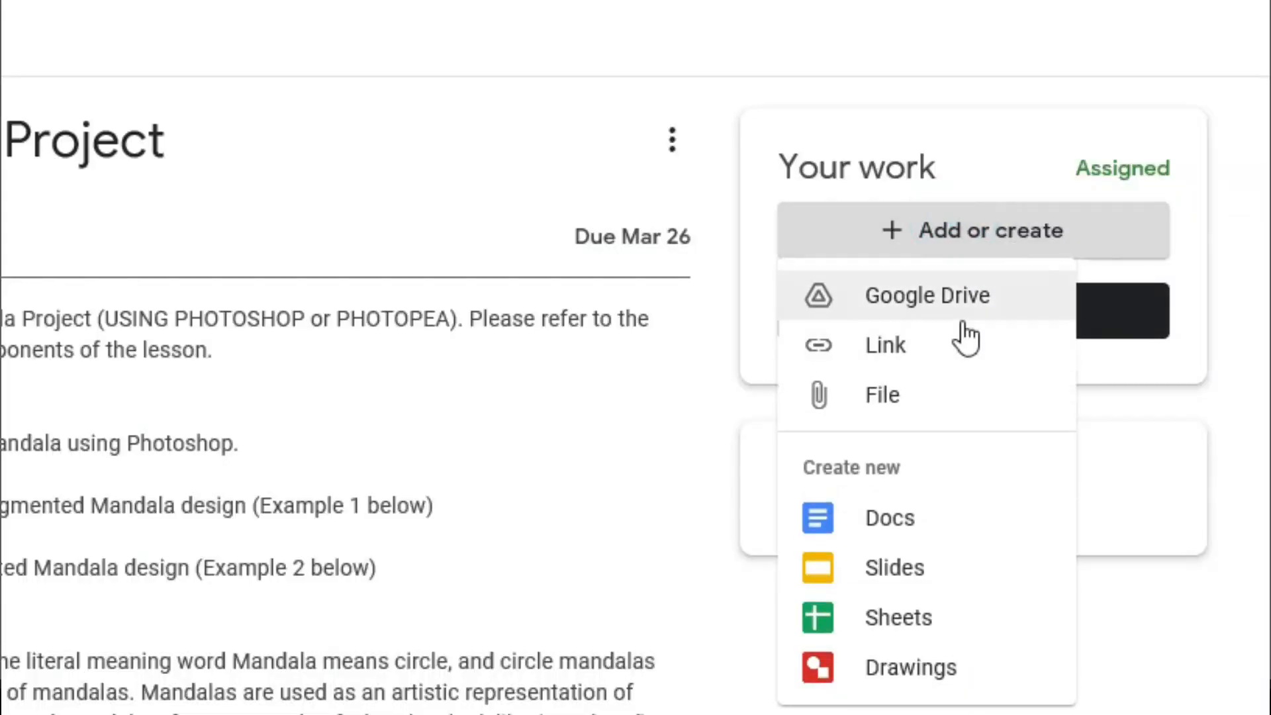
click(886, 399)
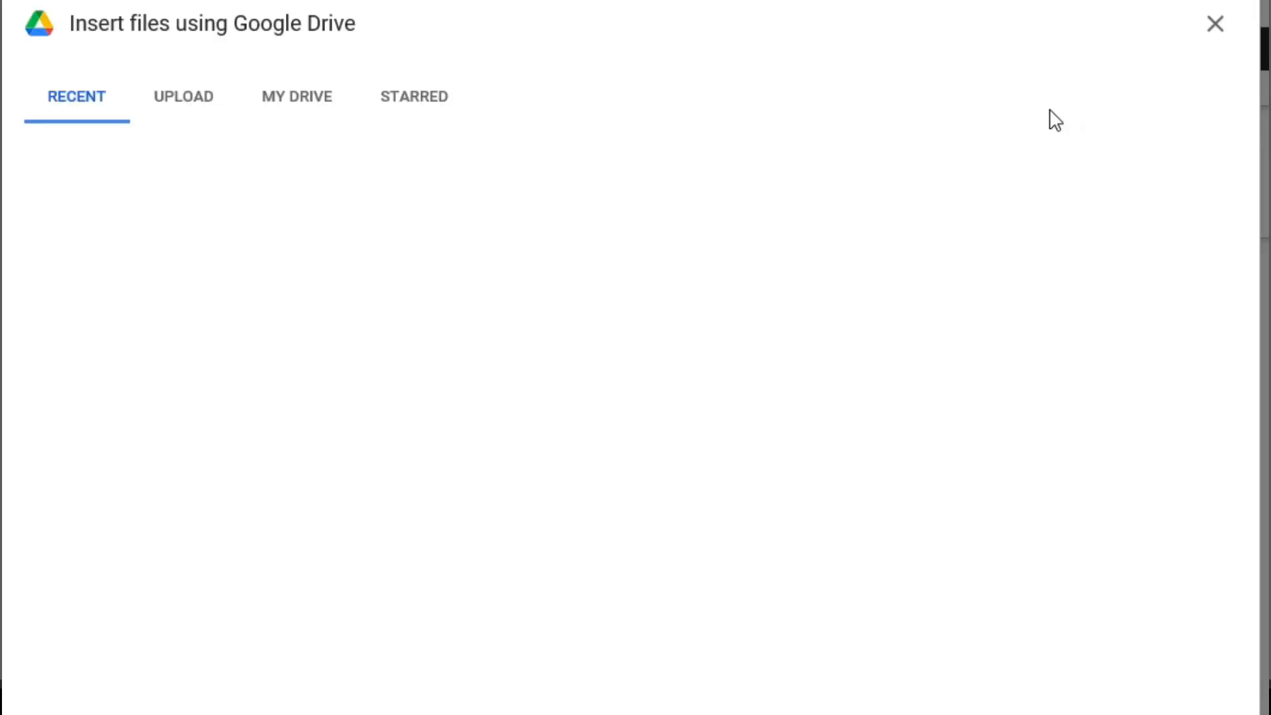
click(635, 516)
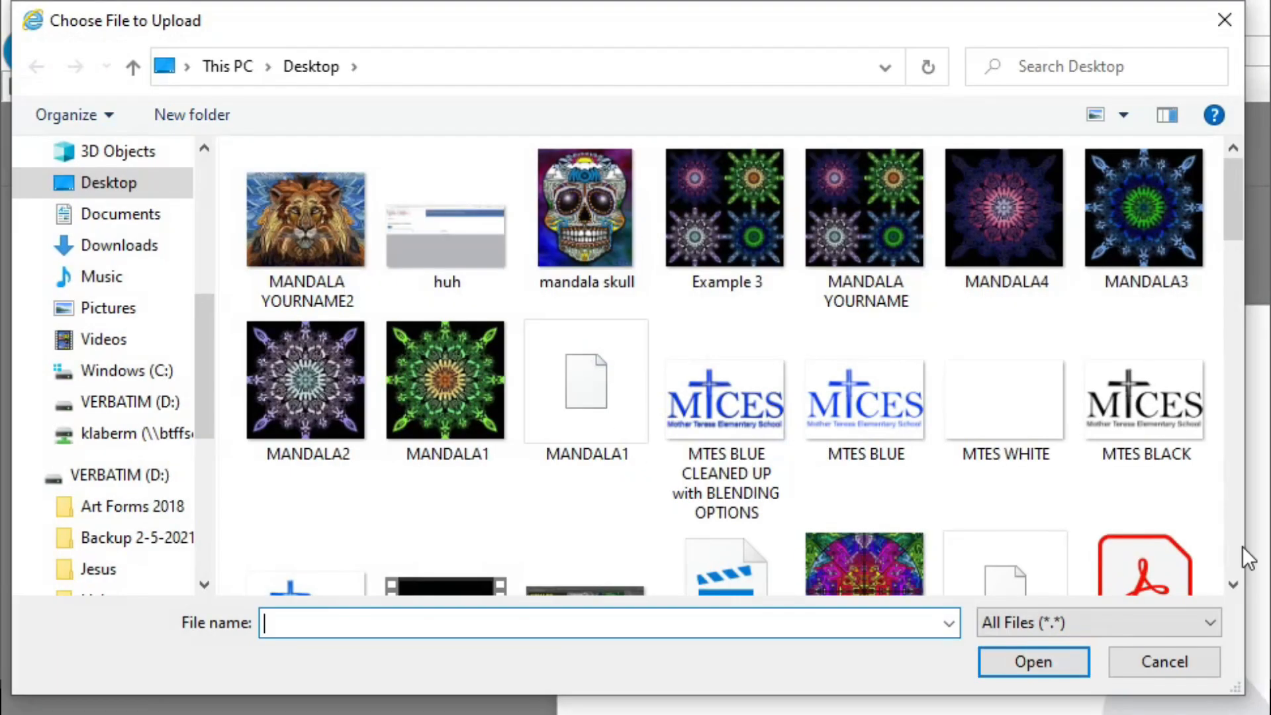
click(307, 219)
click(1008, 656)
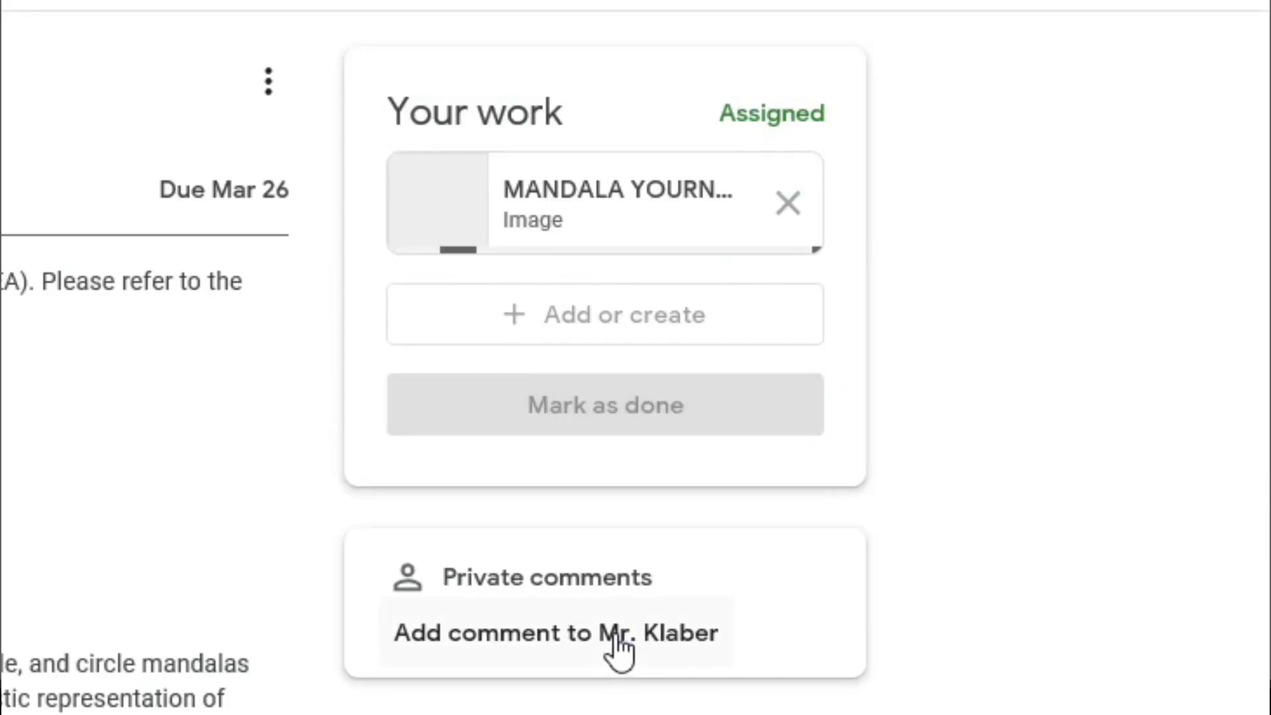
click(580, 422)
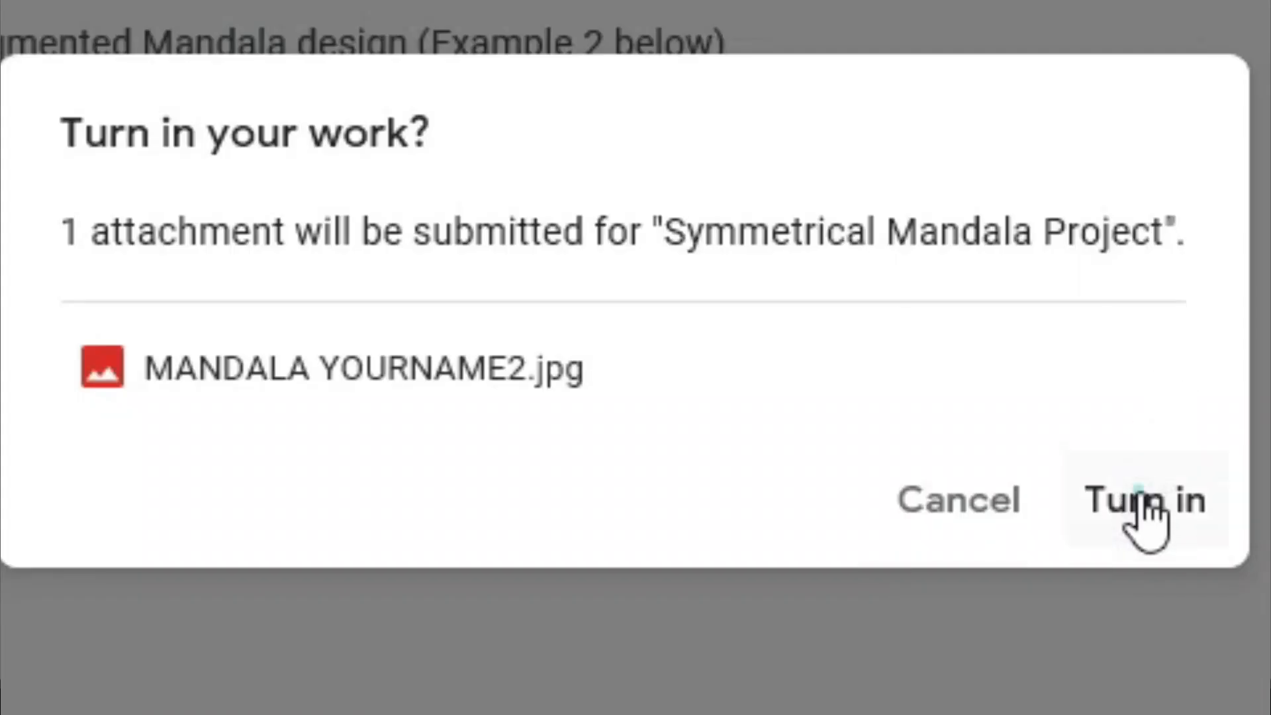
click(1139, 498)
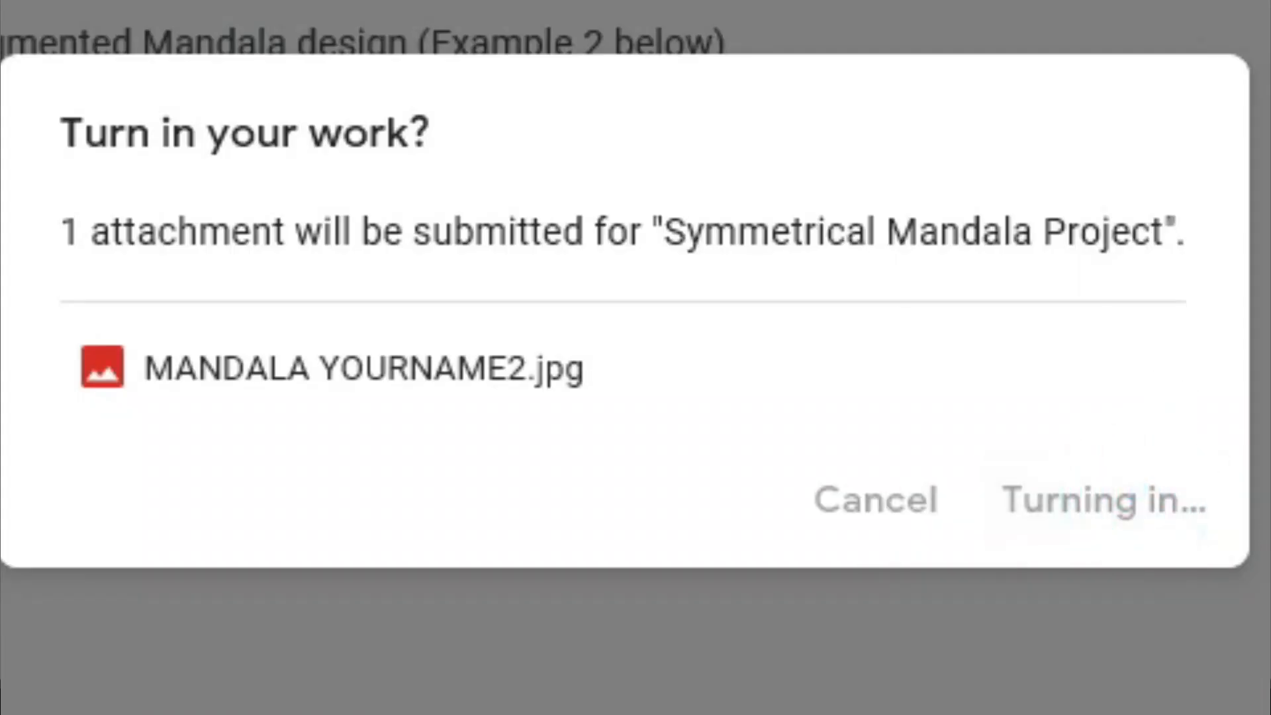